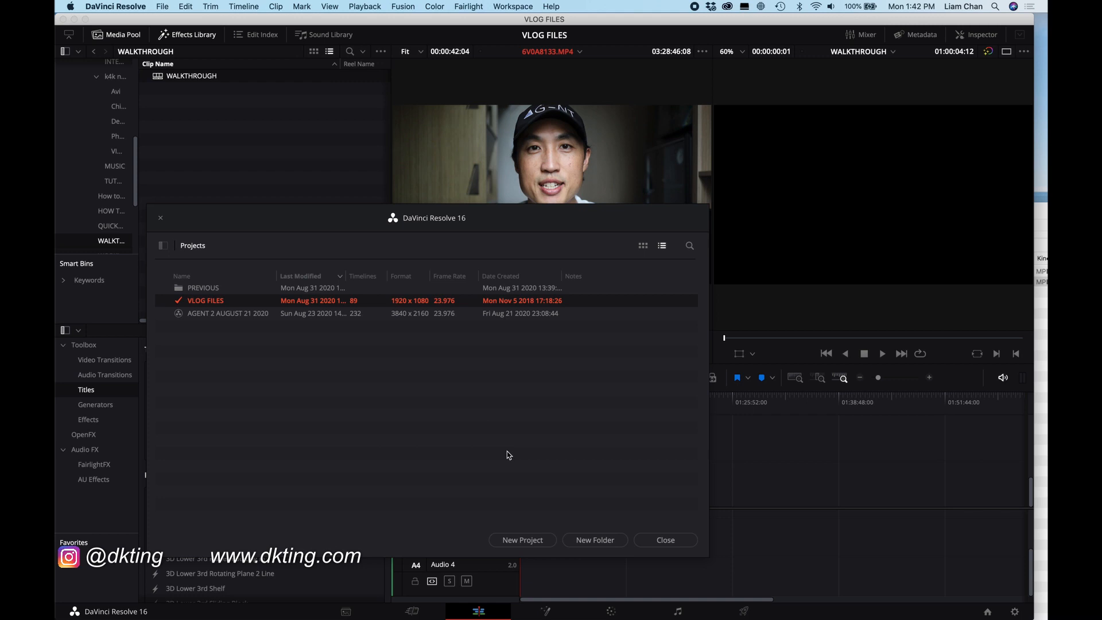
{"action": "left_click", "coordinate": [526, 542]}
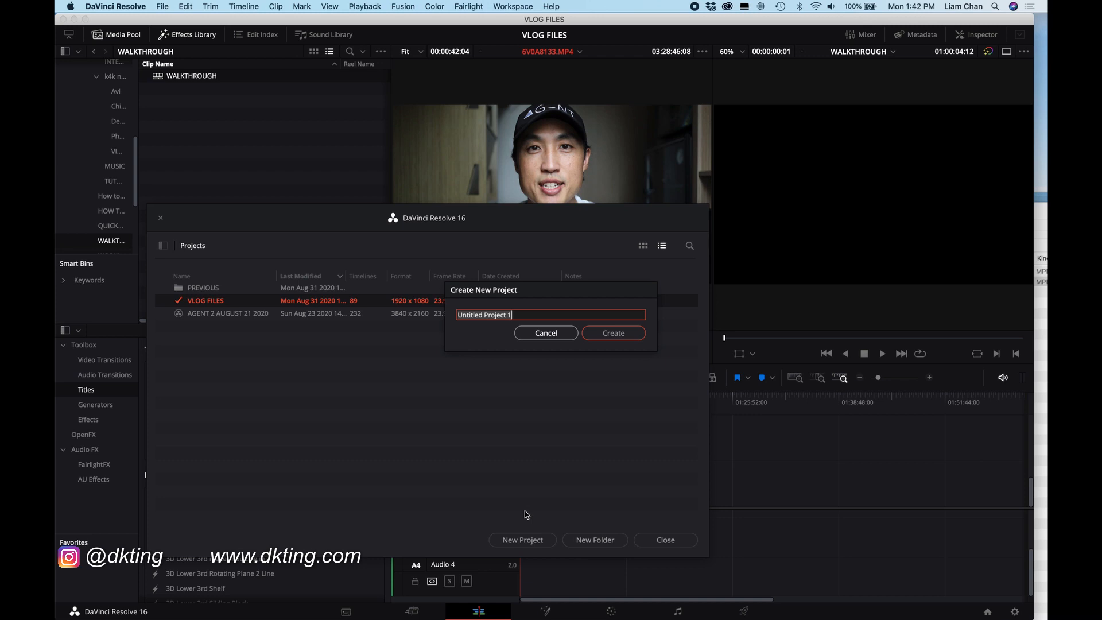
{"action": "type", "text": "NEW PROJECT NAME"}
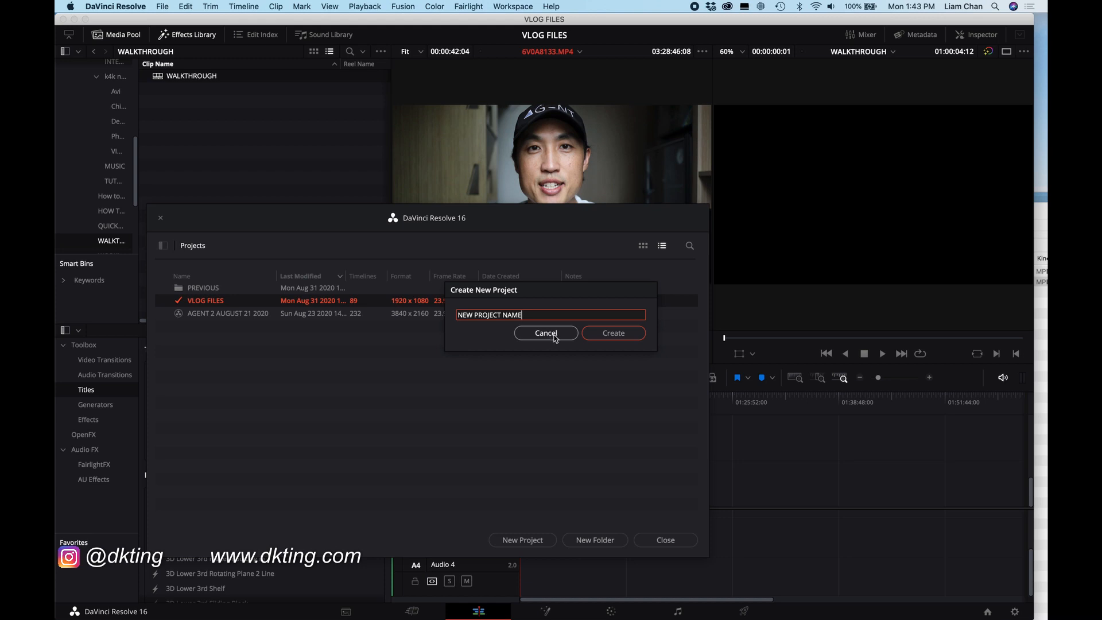
{"action": "left_click", "coordinate": [555, 337]}
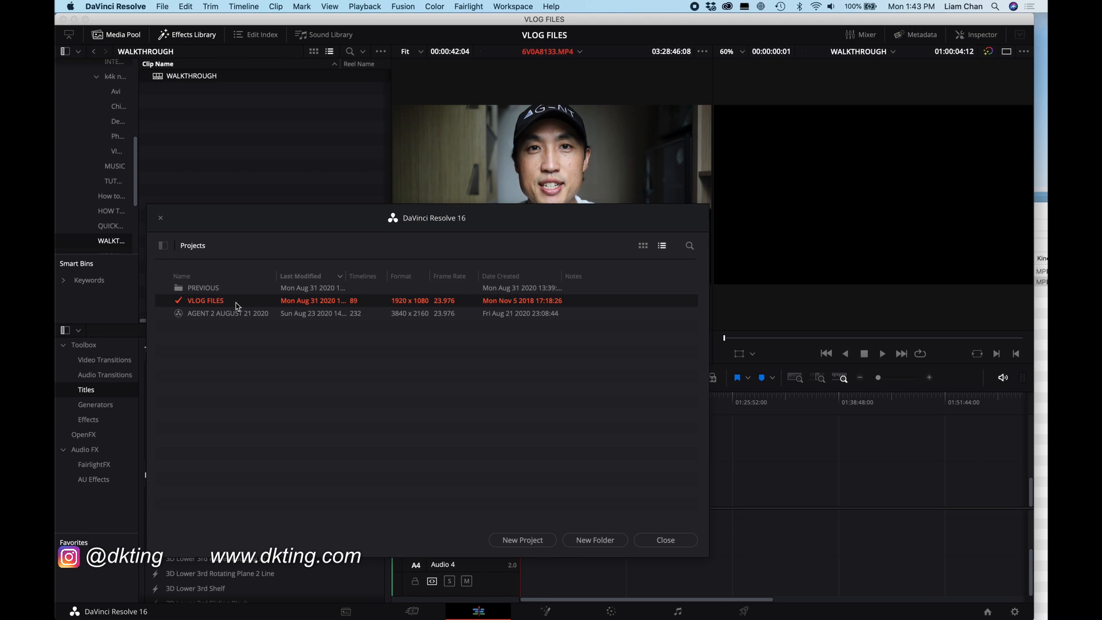
Step: Open the VLOG FILES project and widen the bin list
{"action": "double_click", "coordinate": [237, 300]}
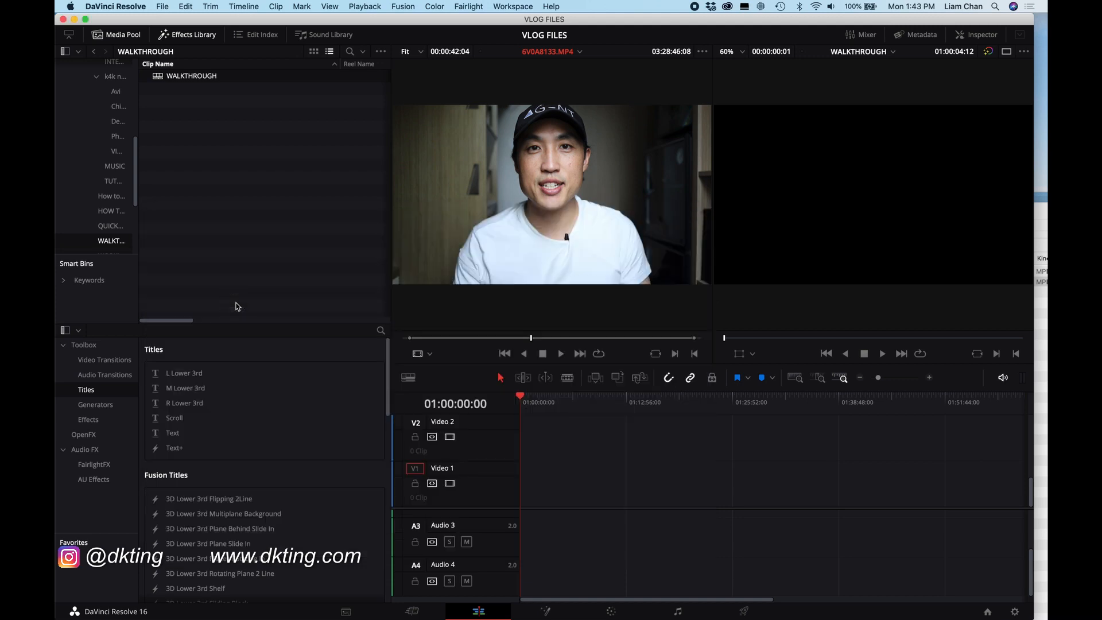
{"action": "left_click_drag", "start_coordinate": [139, 184], "coordinate": [202, 183]}
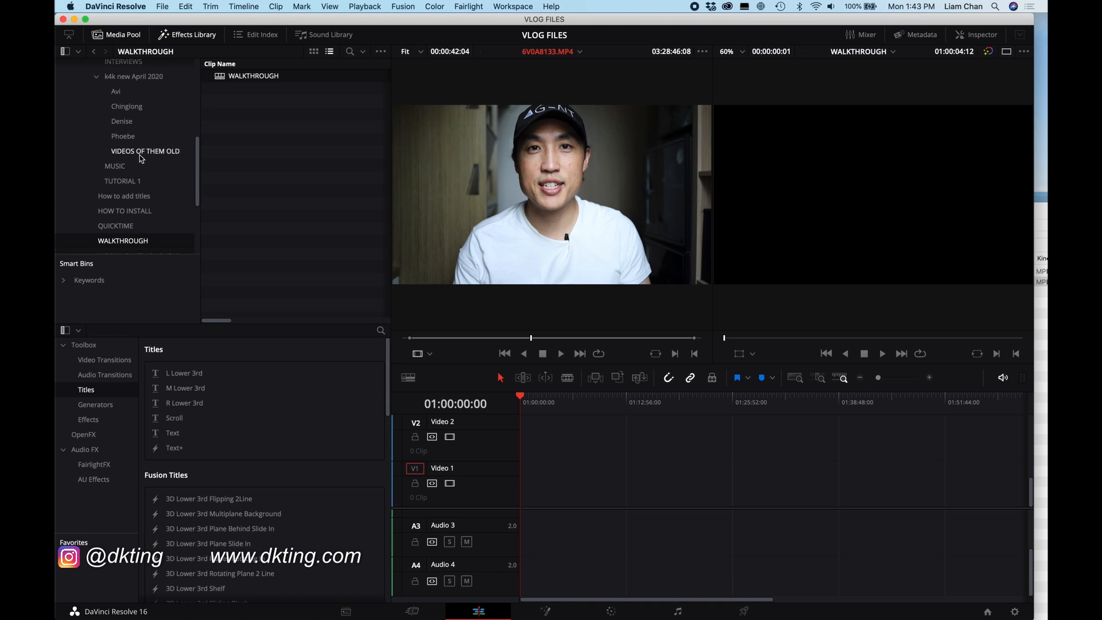
Step: Browse the bin folders under Master, expanding and collapsing TUTORIALS, SONY a7siii and TECH REVIEWS
{"action": "left_click", "coordinate": [97, 76]}
{"action": "scroll", "coordinate": [113, 108], "scroll_direction": "up", "scroll_amount": 5}
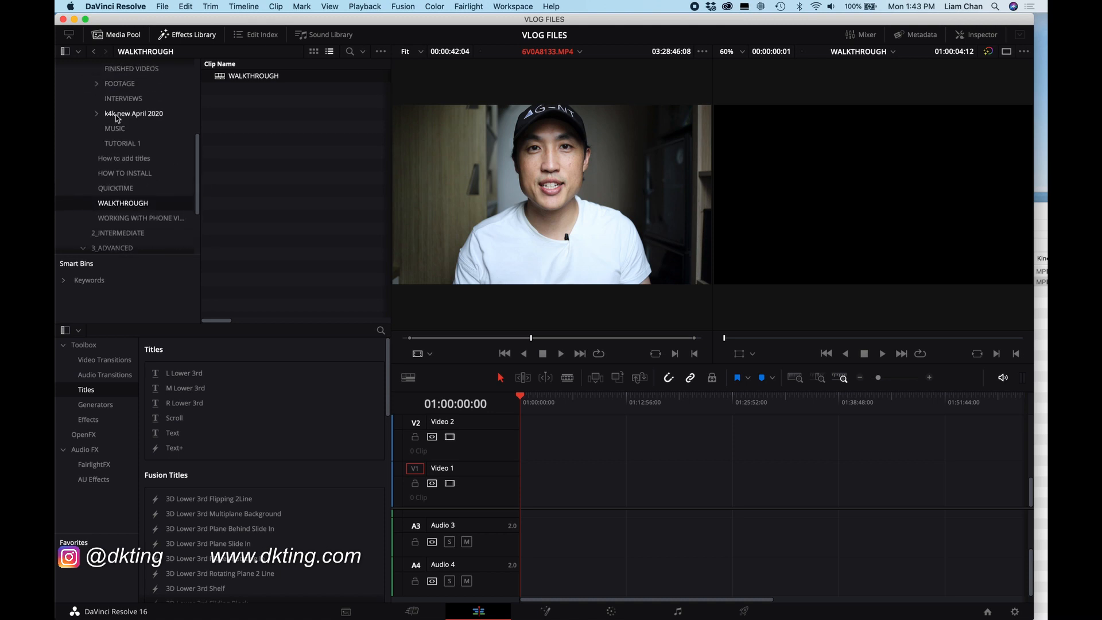
{"action": "left_click", "coordinate": [90, 99]}
{"action": "scroll", "coordinate": [73, 128], "scroll_direction": "up", "scroll_amount": 6}
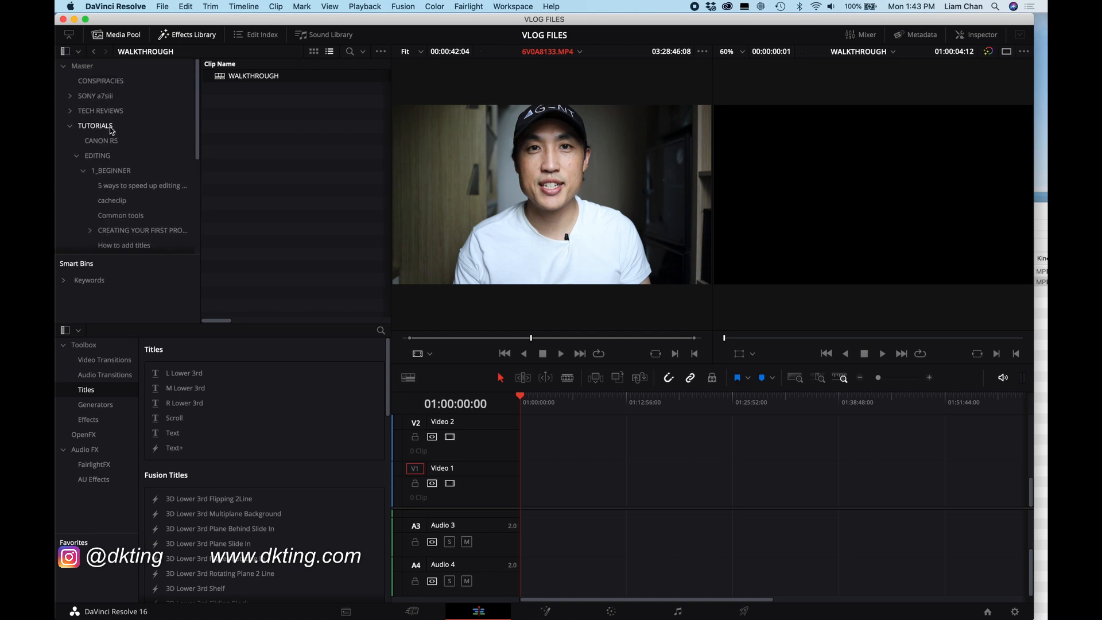
{"action": "scroll", "coordinate": [131, 125], "scroll_direction": "down", "scroll_amount": 1}
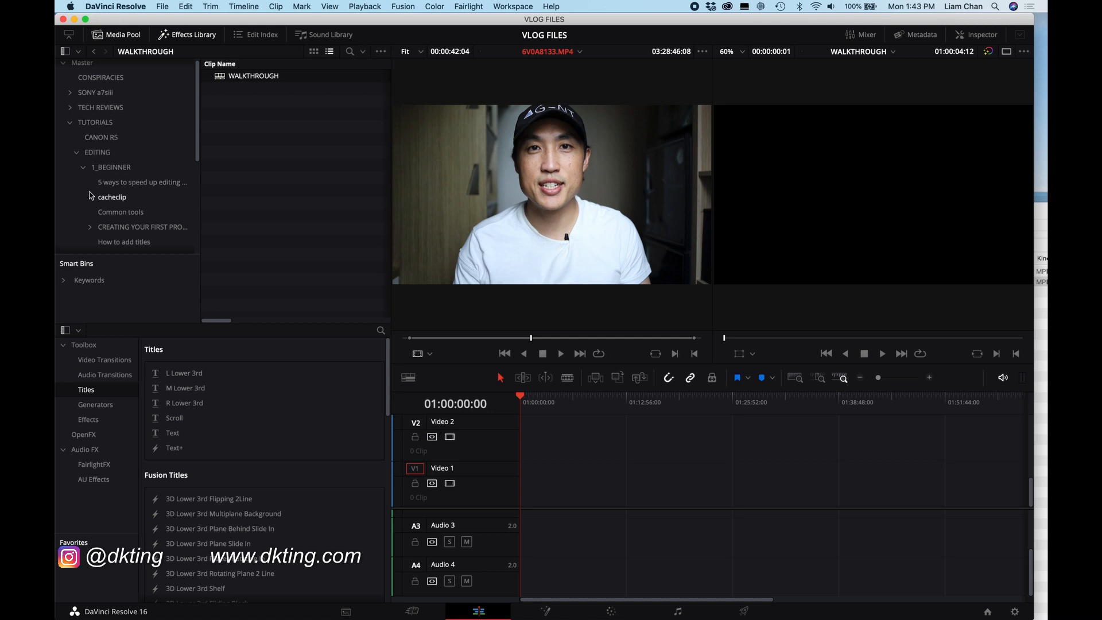
{"action": "left_click", "coordinate": [71, 126]}
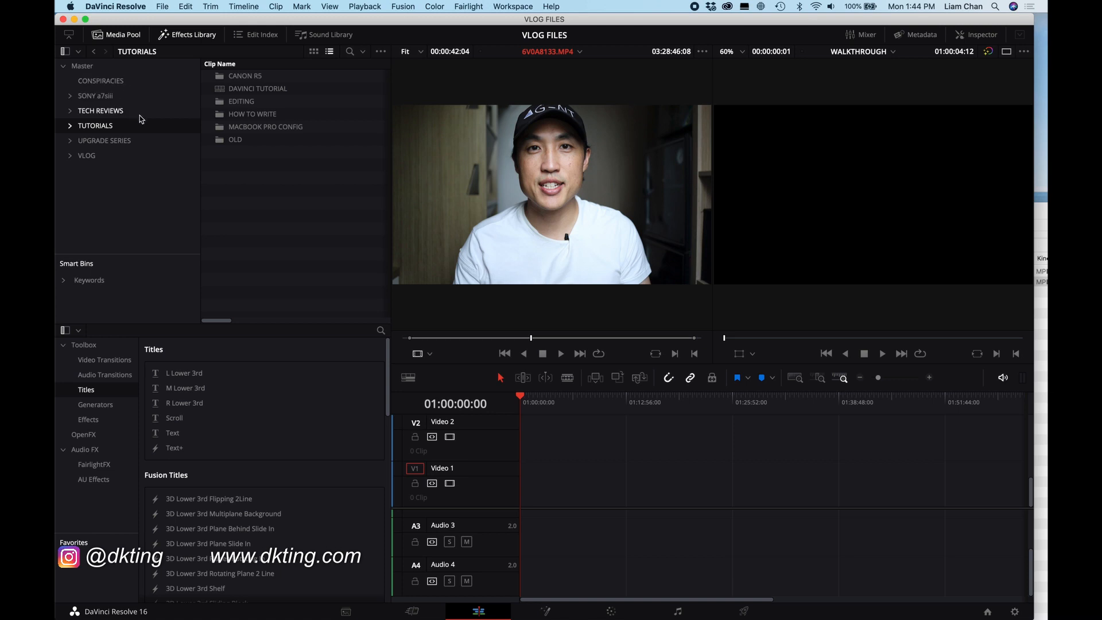
{"action": "left_click", "coordinate": [100, 98]}
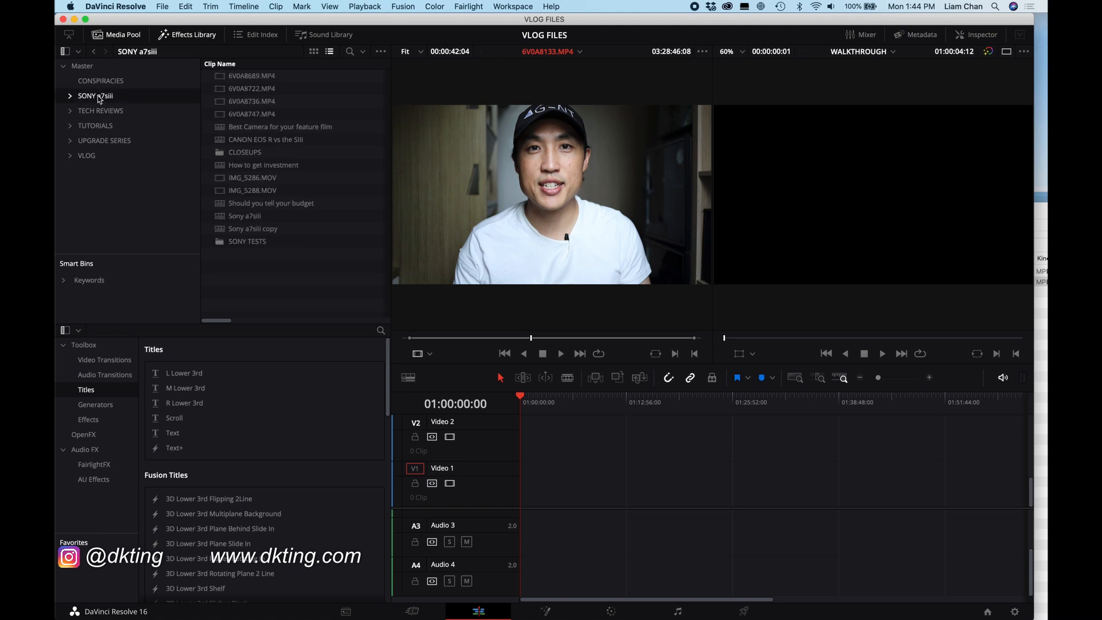
{"action": "double_click", "coordinate": [101, 111]}
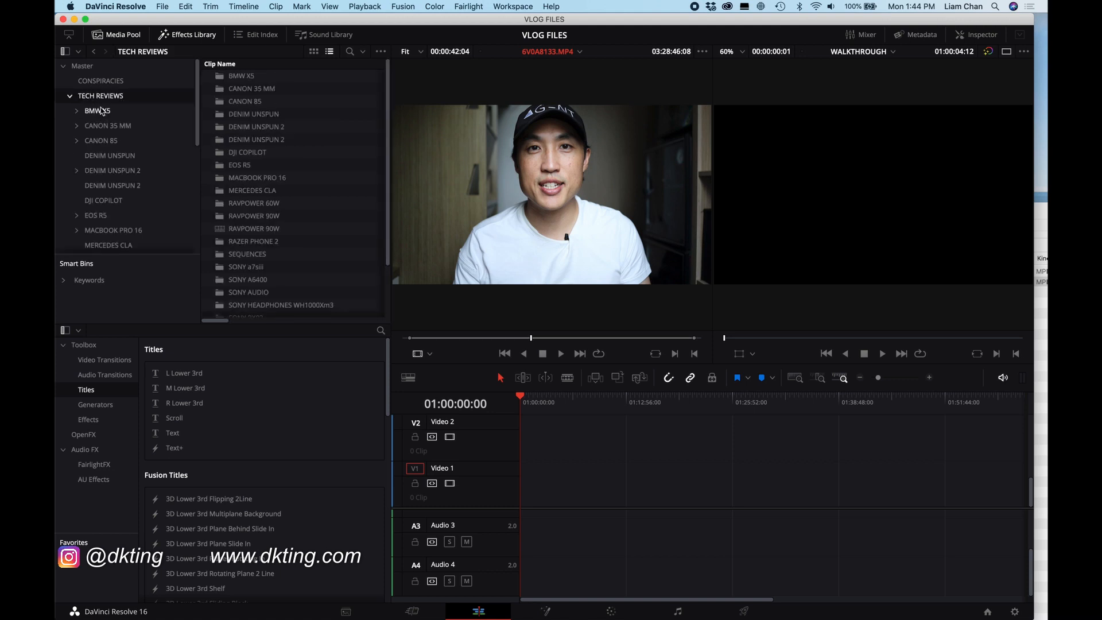
{"action": "left_click", "coordinate": [70, 97]}
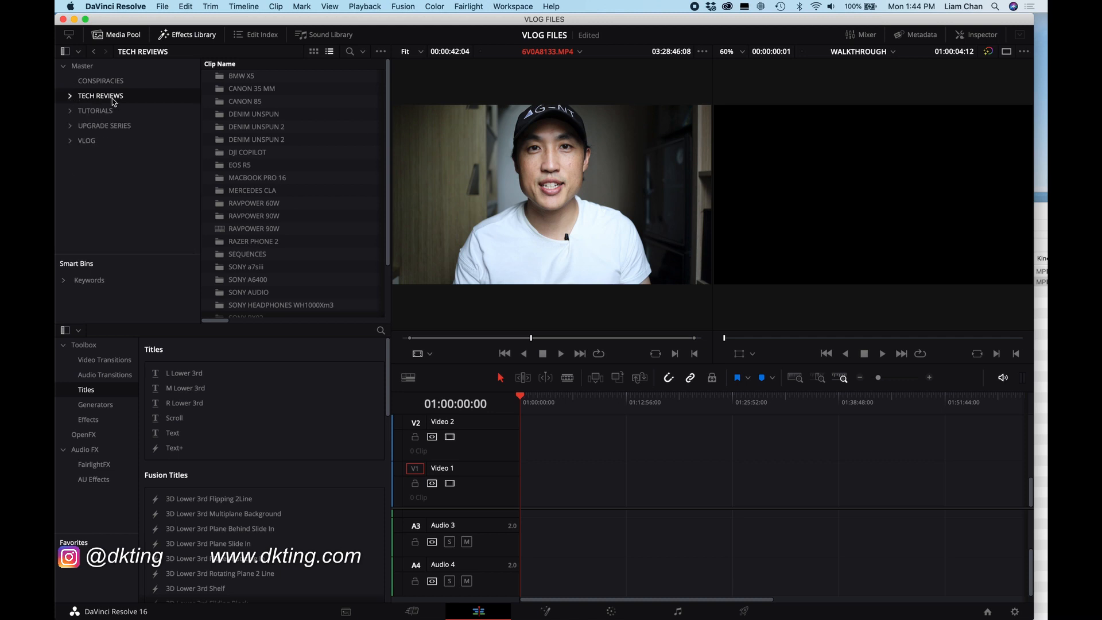
Step: Move the CONSPIRACIES bin into TECH REVIEWS and collapse TECH REVIEWS
{"action": "left_click_drag", "start_coordinate": [108, 82], "coordinate": [108, 99]}
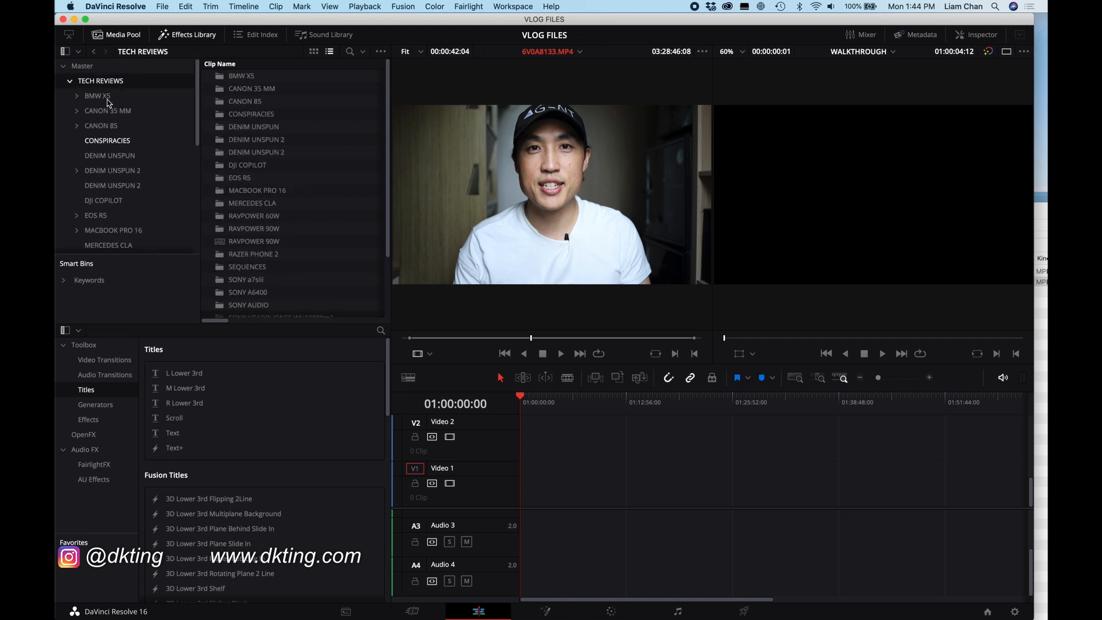
{"action": "left_click", "coordinate": [70, 81]}
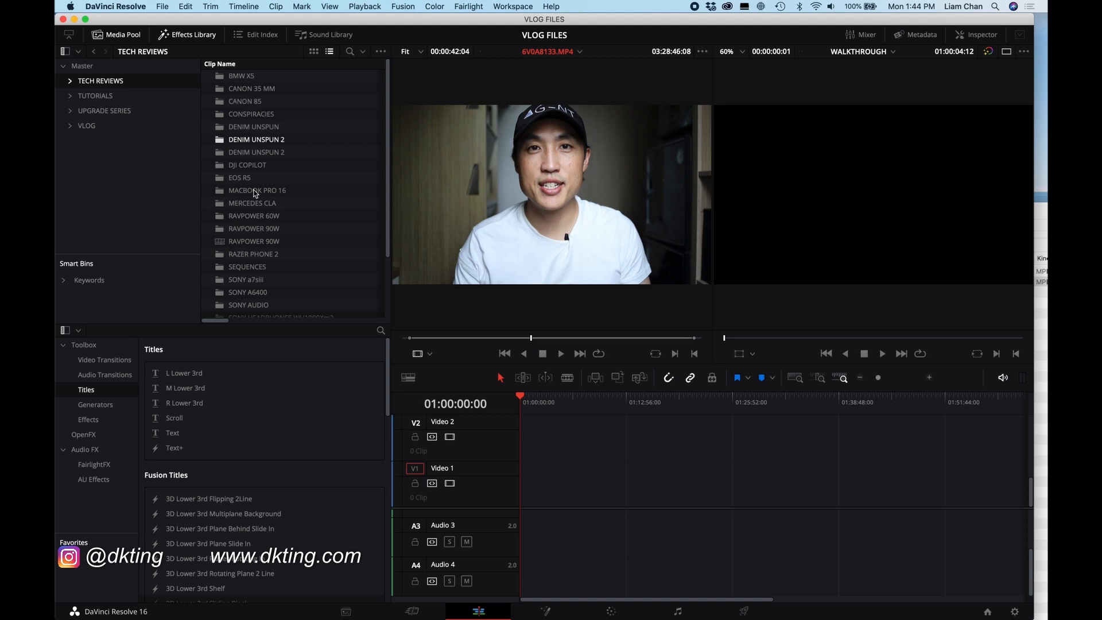
Step: Navigate into TUTORIALS, EDITING, 1_BEGINNER and open the WALKTHROUGH bin
{"action": "scroll", "coordinate": [297, 254], "scroll_direction": "down", "scroll_amount": 1}
{"action": "scroll", "coordinate": [297, 254], "scroll_direction": "down", "scroll_amount": 1}
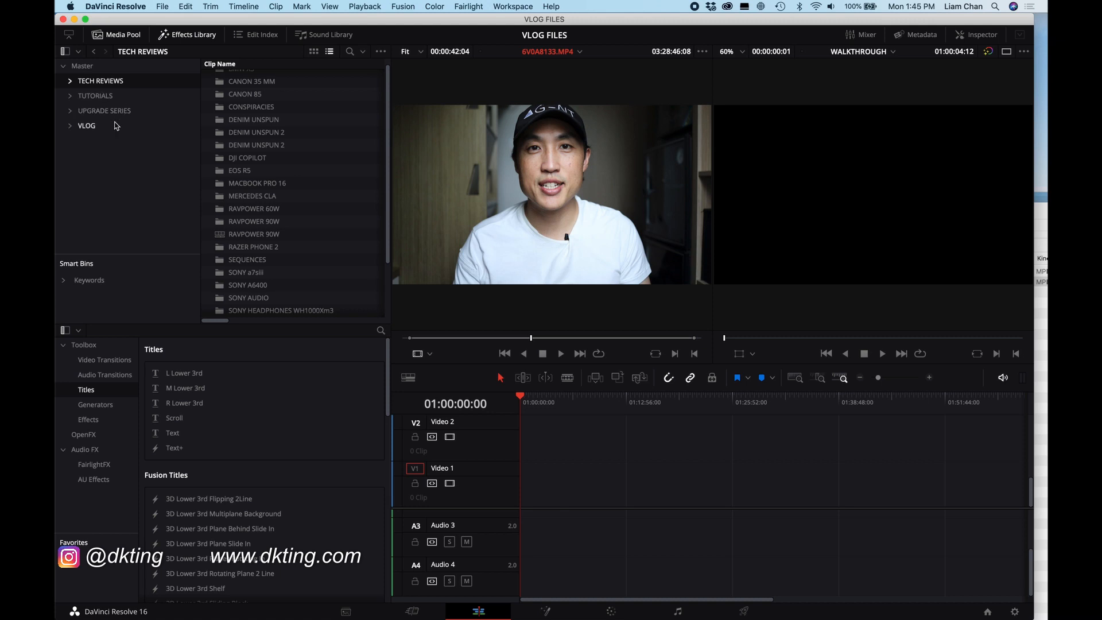
{"action": "left_click", "coordinate": [84, 99]}
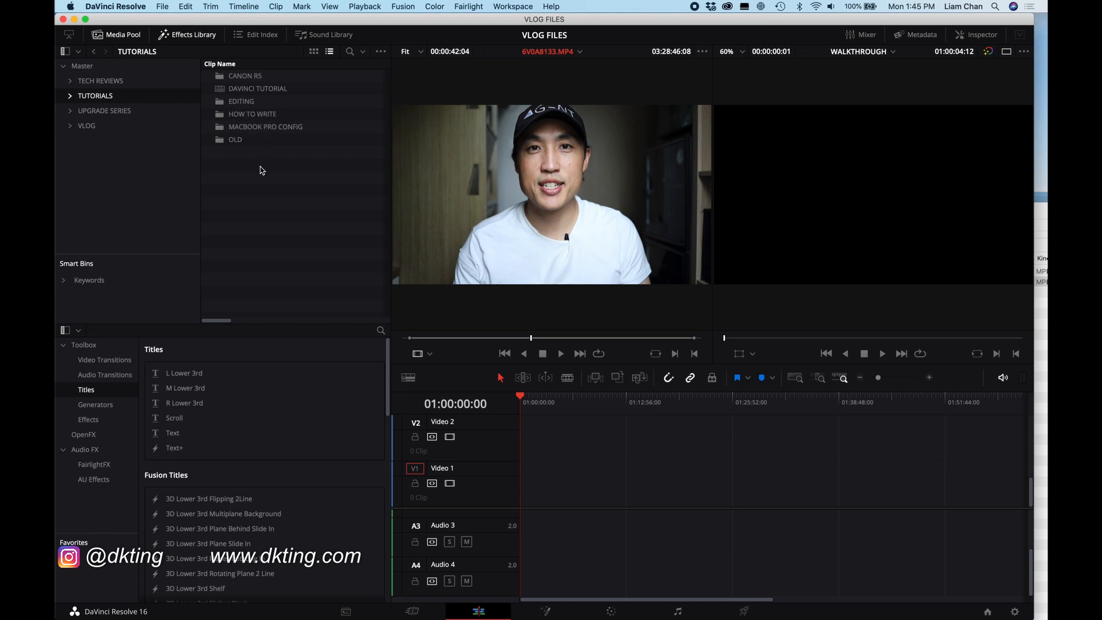
{"action": "left_click", "coordinate": [270, 103]}
{"action": "double_click", "coordinate": [269, 103]}
{"action": "double_click", "coordinate": [235, 75]}
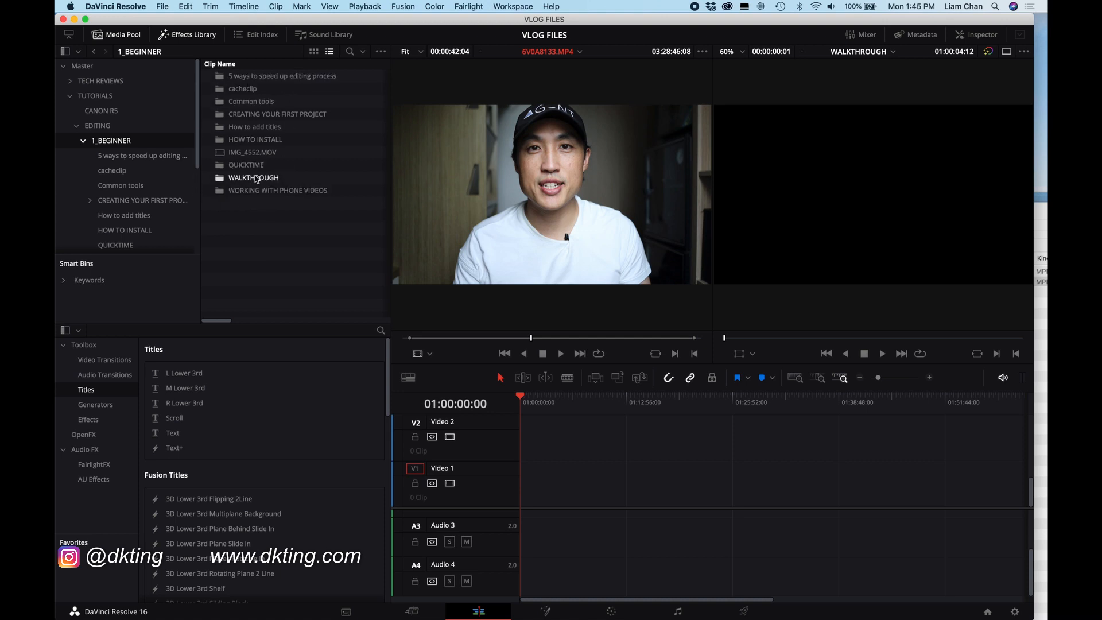
{"action": "double_click", "coordinate": [222, 179]}
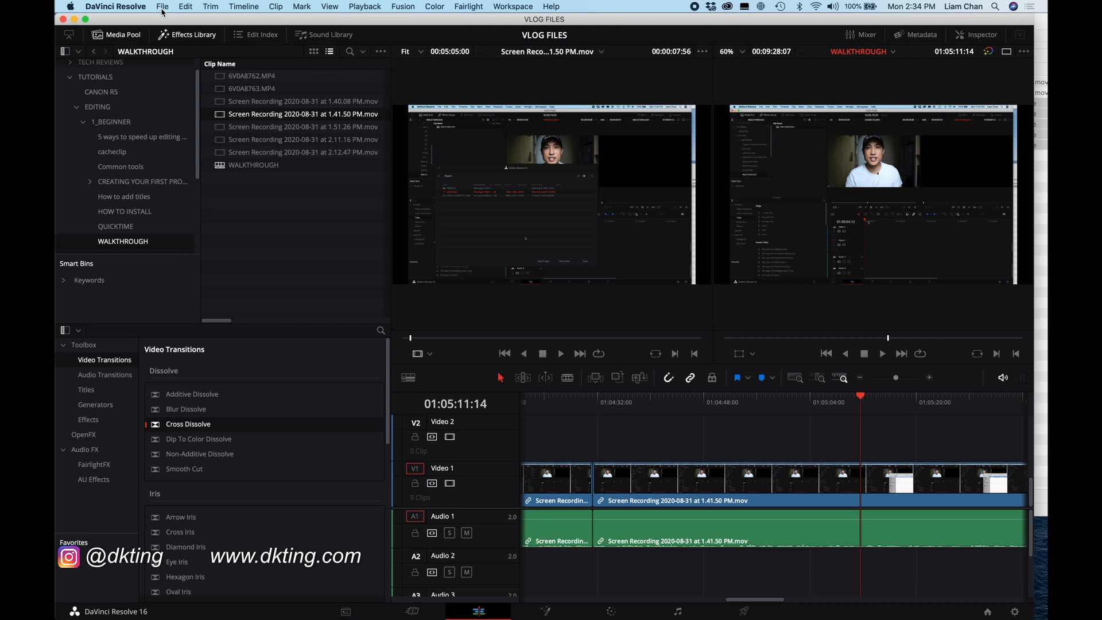
Step: Set up a new timeline named NEW TIMELINE with 1 video track
{"action": "left_click", "coordinate": [162, 7]}
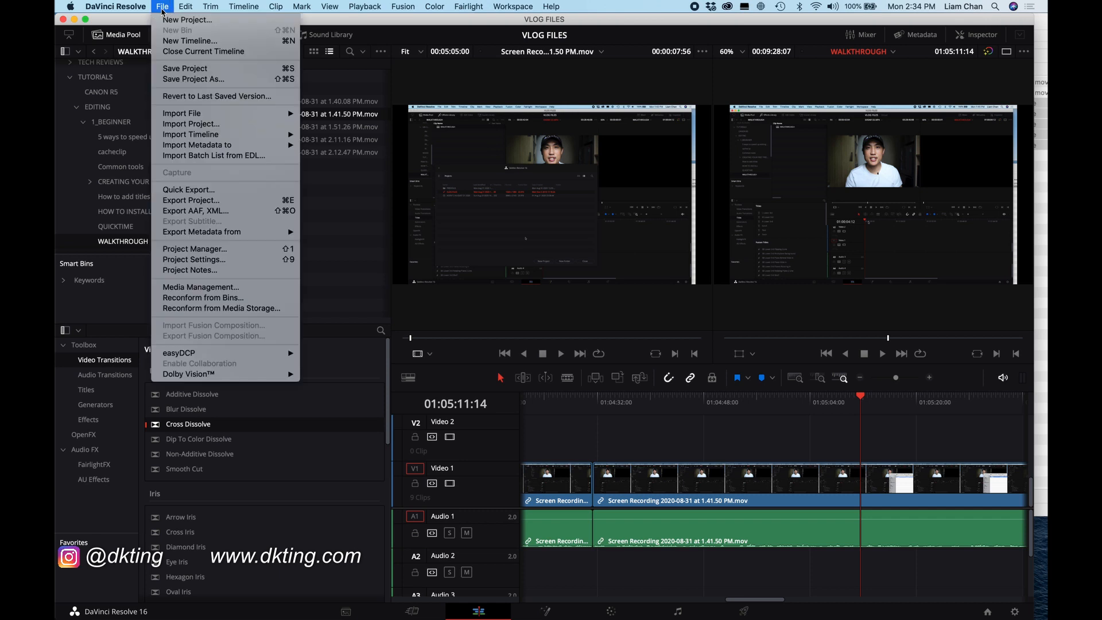
{"action": "left_click", "coordinate": [169, 42]}
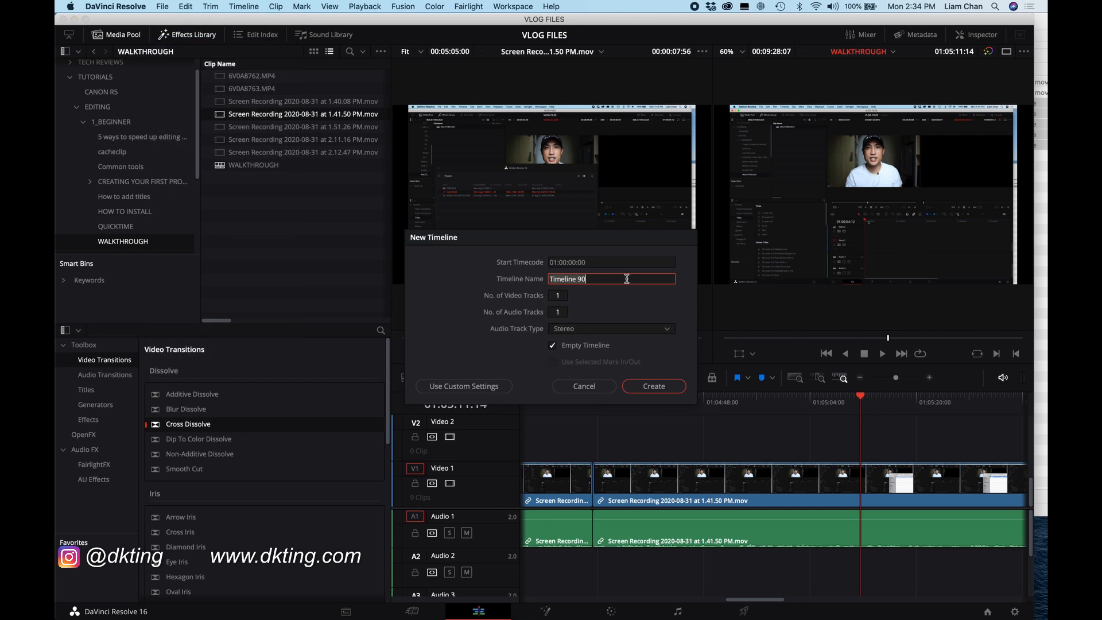
{"action": "type", "text": "NEW TIMELINE"}
{"action": "left_click", "coordinate": [560, 295]}
{"action": "type", "text": "1"}
{"action": "left_click_drag", "start_coordinate": [561, 297], "coordinate": [559, 297]}
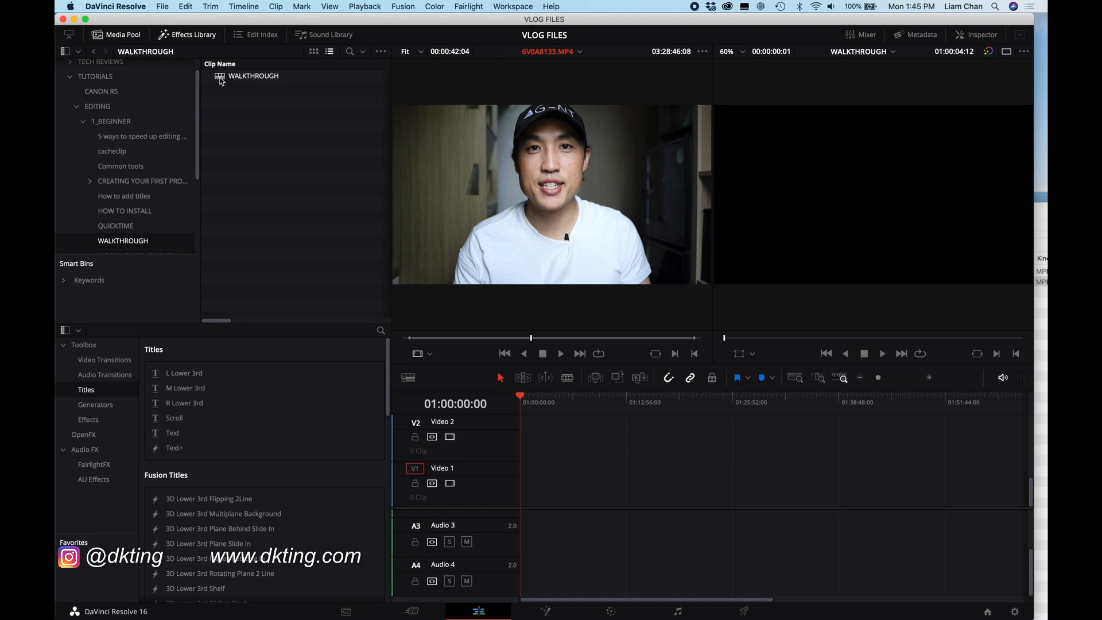
Step: Import 6V0A8762.MP4 and 6V0A8763.MP4 from the Finder folder into the WALKTHROUGH bin
{"action": "double_click", "coordinate": [220, 79]}
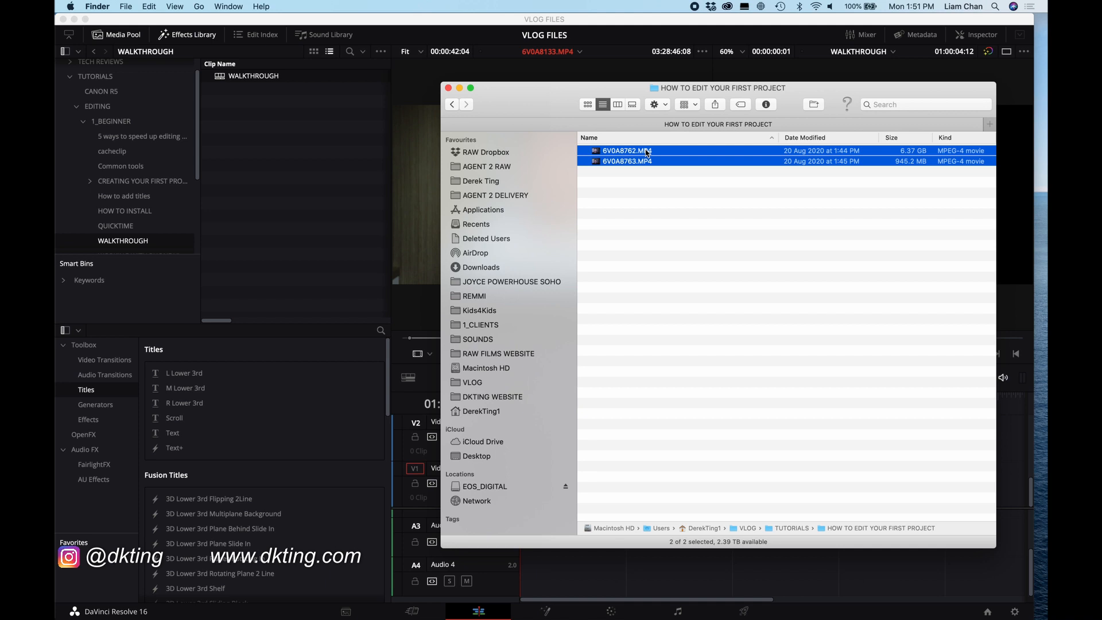
{"action": "left_click_drag", "start_coordinate": [642, 154], "coordinate": [267, 139]}
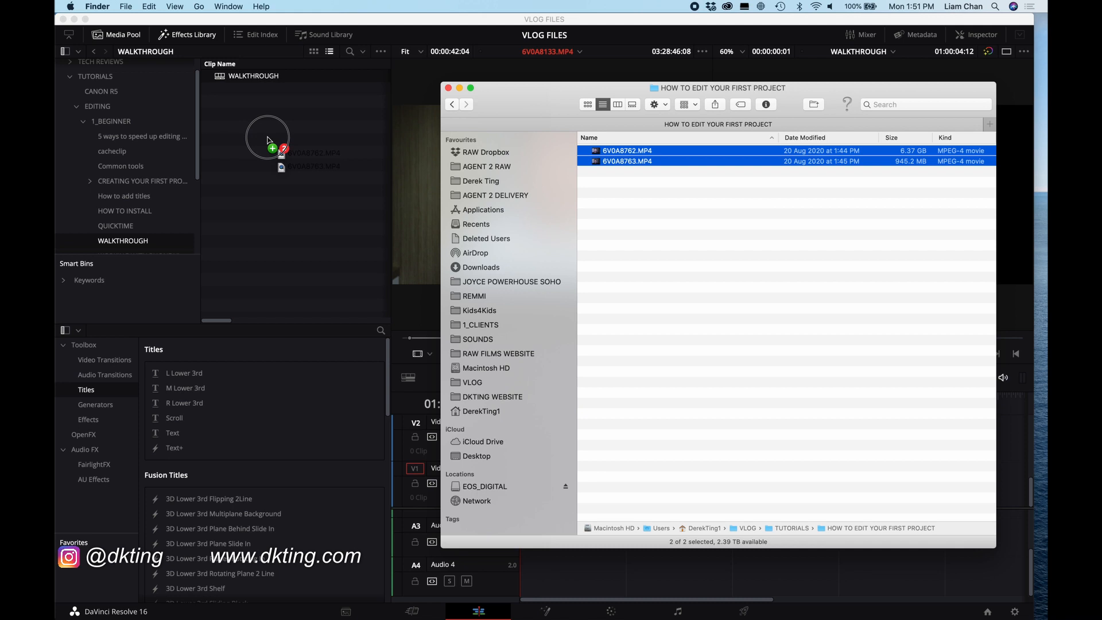
{"action": "left_click_drag", "start_coordinate": [267, 139], "coordinate": [244, 136]}
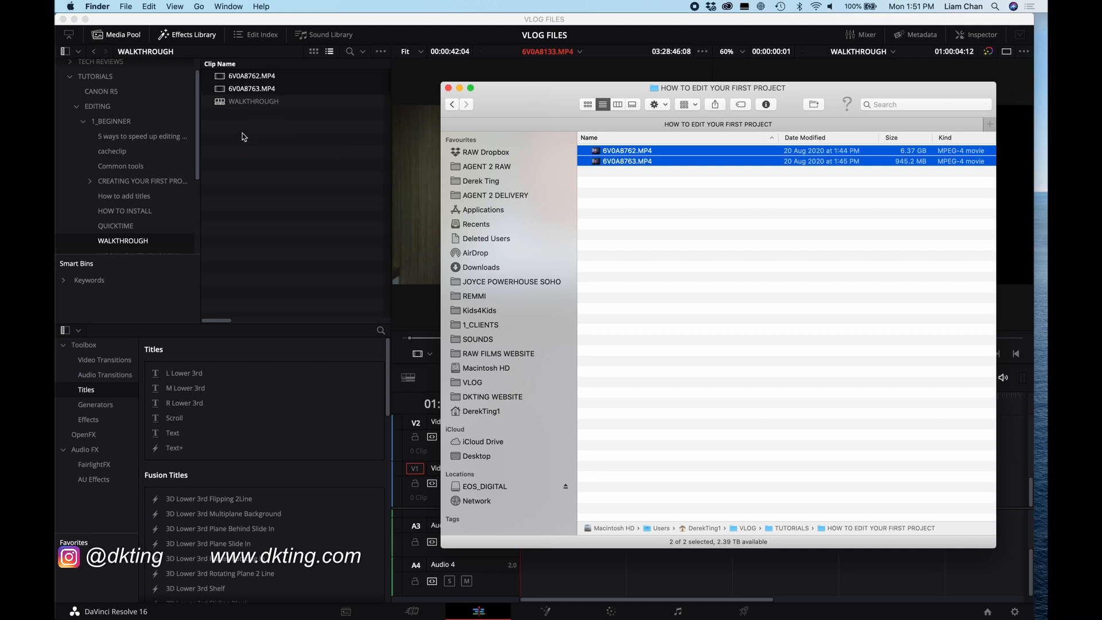
{"action": "left_click", "coordinate": [257, 139]}
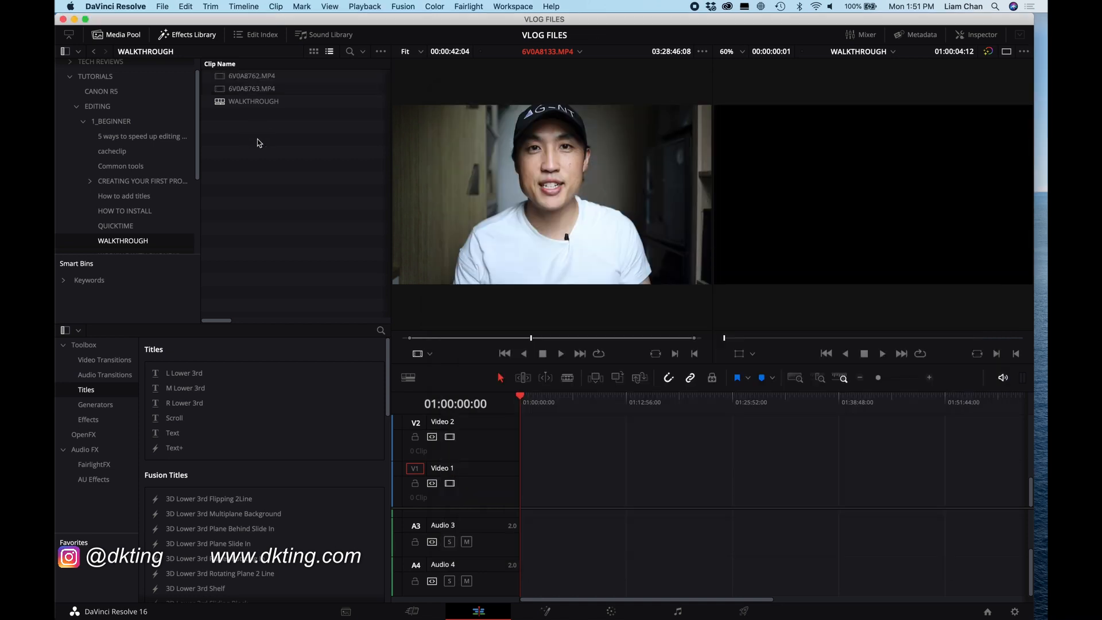
Step: Preview the clips 6V0A8762.MP4 and 6V0A8763.MP4 by playing each in the source viewer
{"action": "double_click", "coordinate": [256, 80]}
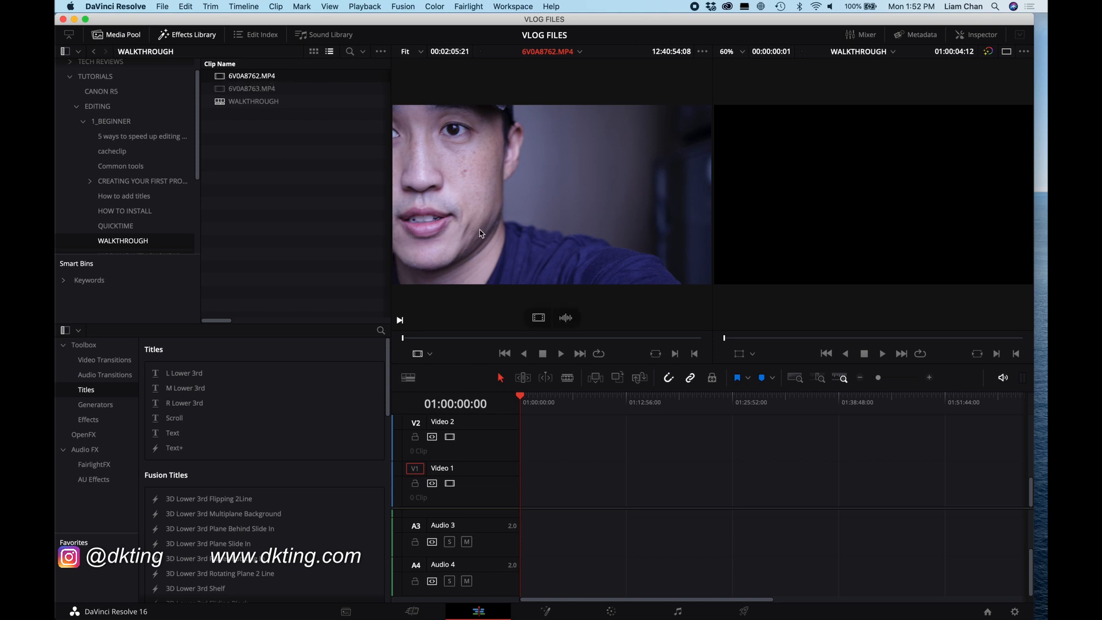
{"action": "key", "text": "space"}
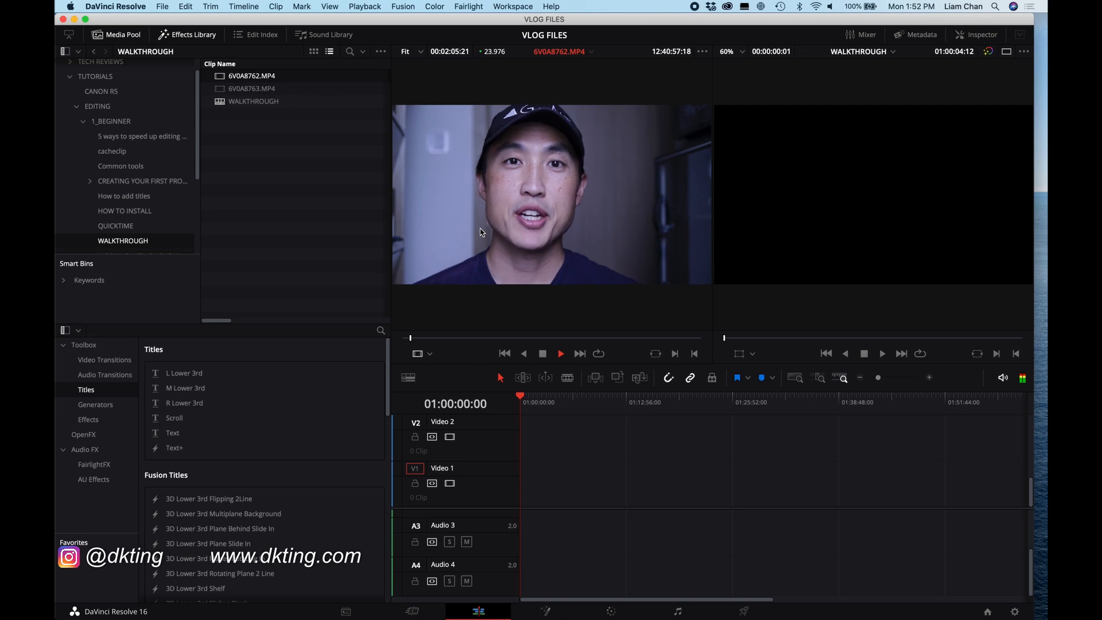
{"action": "key", "text": "space"}
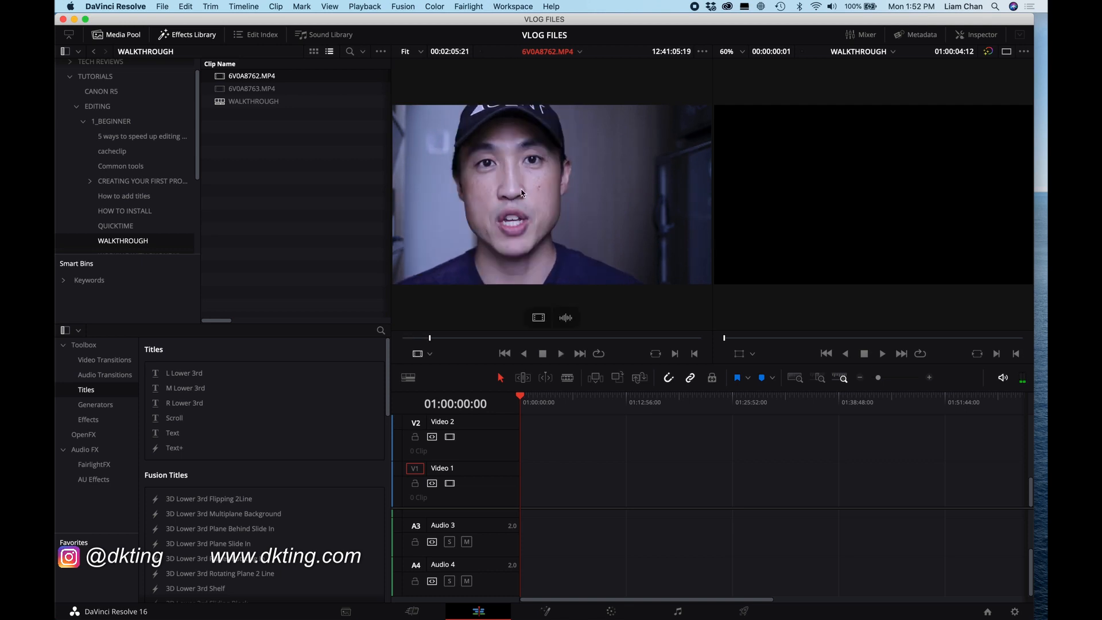
{"action": "double_click", "coordinate": [307, 90]}
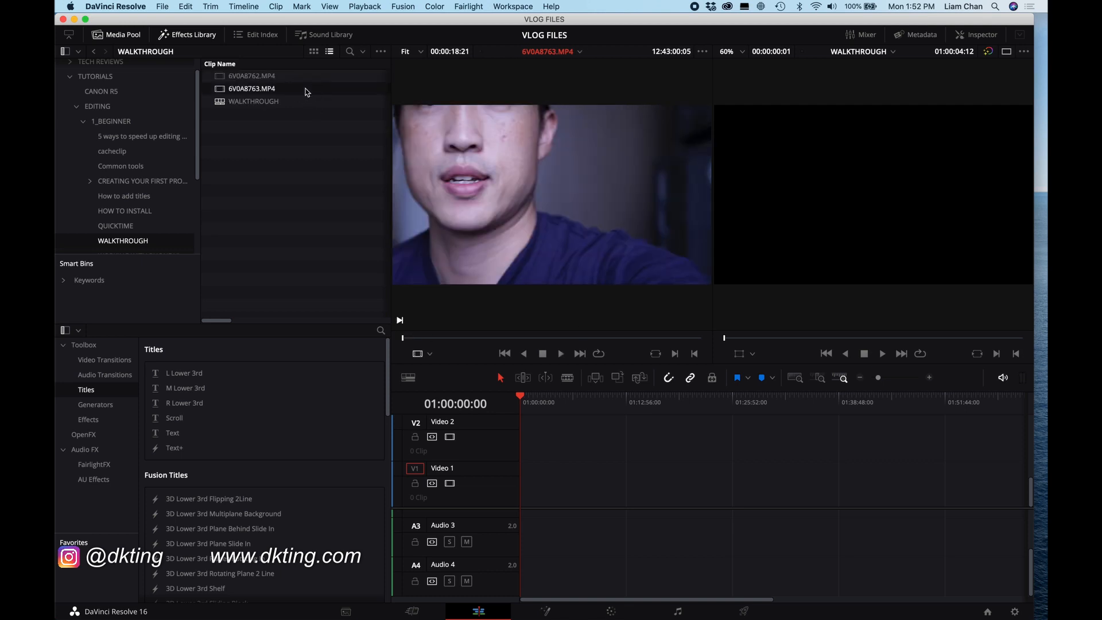
{"action": "key", "text": "space"}
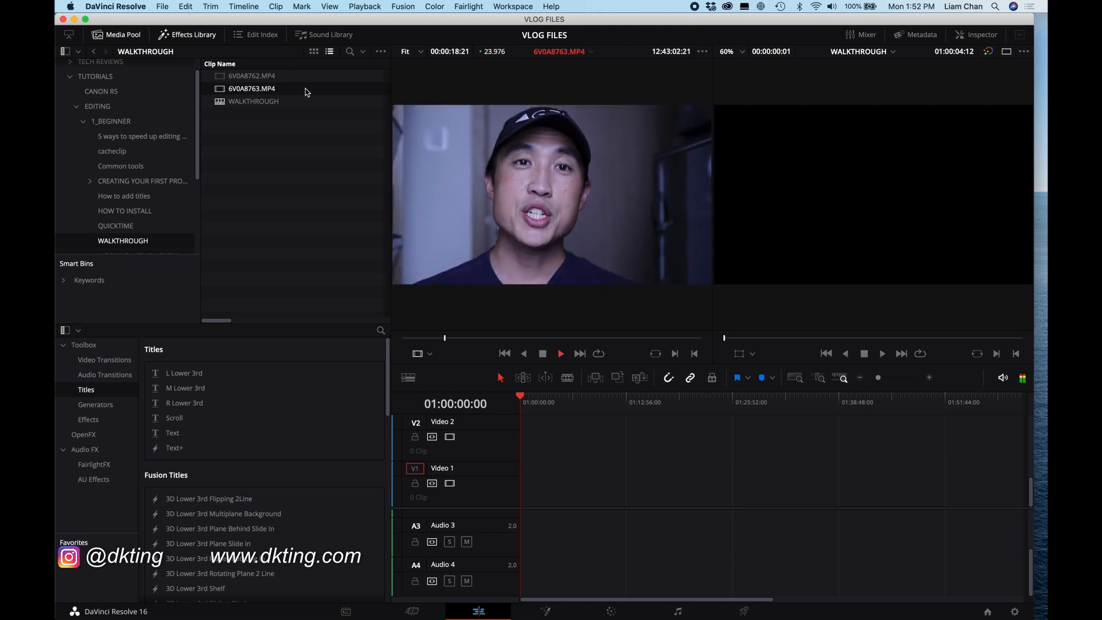
{"action": "key", "text": "space"}
Step: Add 6V0A8763.MP4 to the start of the timeline on Video 1 and zoom the timeline to fit it
{"action": "mouse_move", "coordinate": [439, 135]}
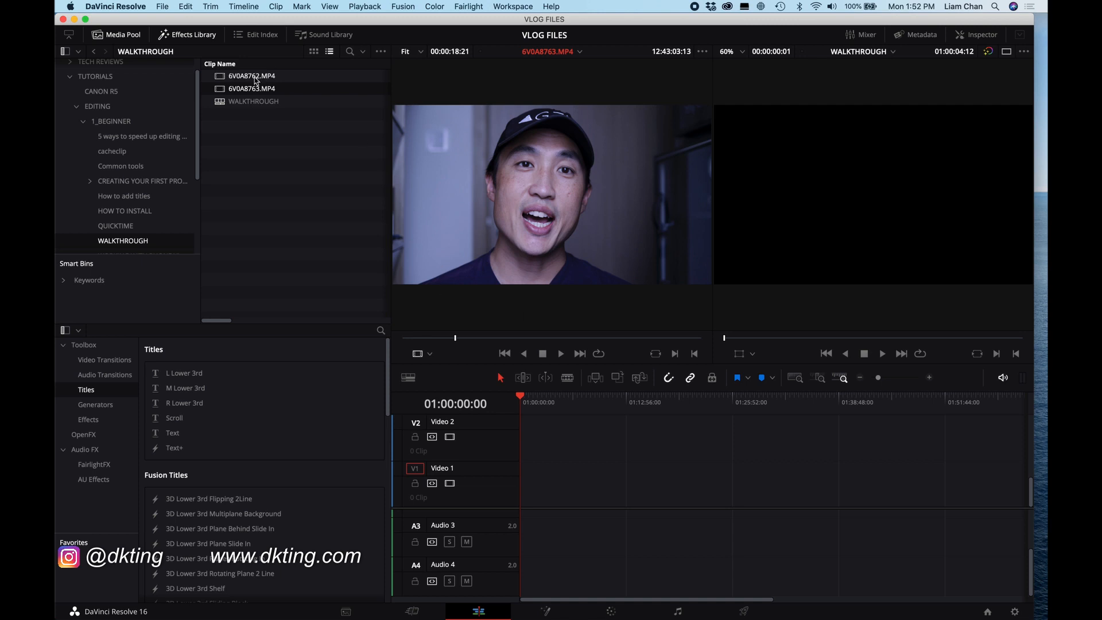
{"action": "mouse_move", "coordinate": [443, 171]}
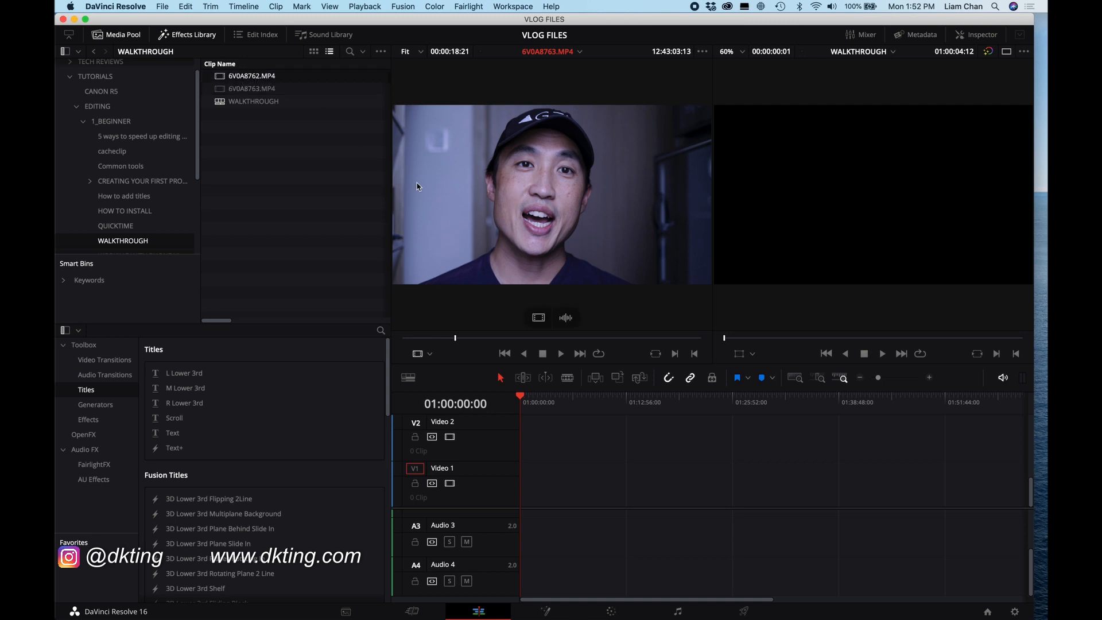
{"action": "left_click", "coordinate": [241, 90]}
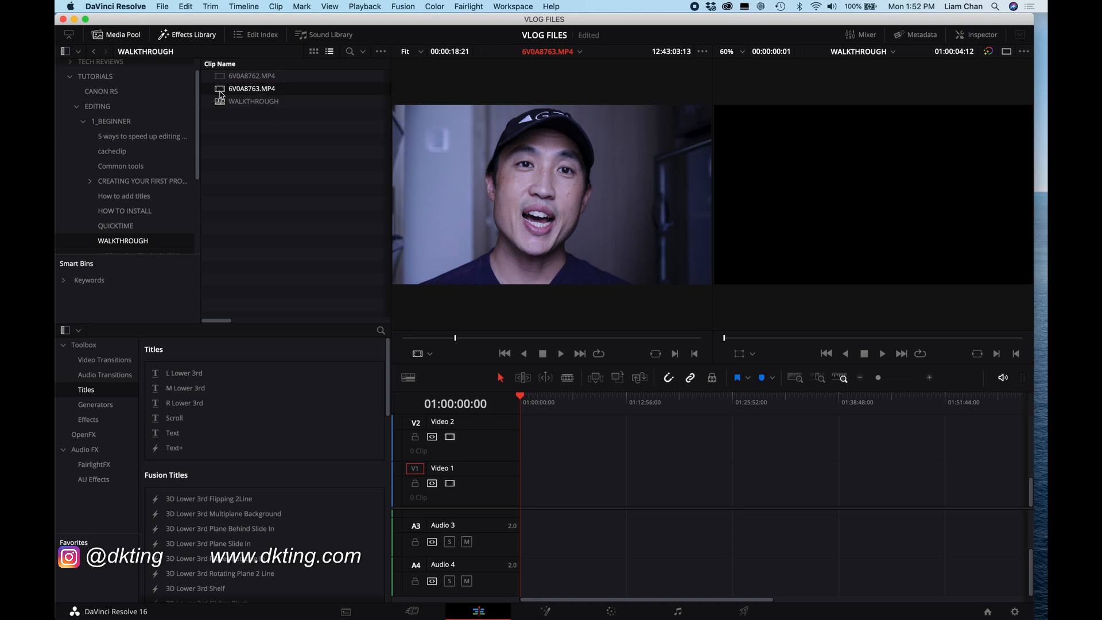
{"action": "left_click_drag", "start_coordinate": [221, 95], "coordinate": [525, 501]}
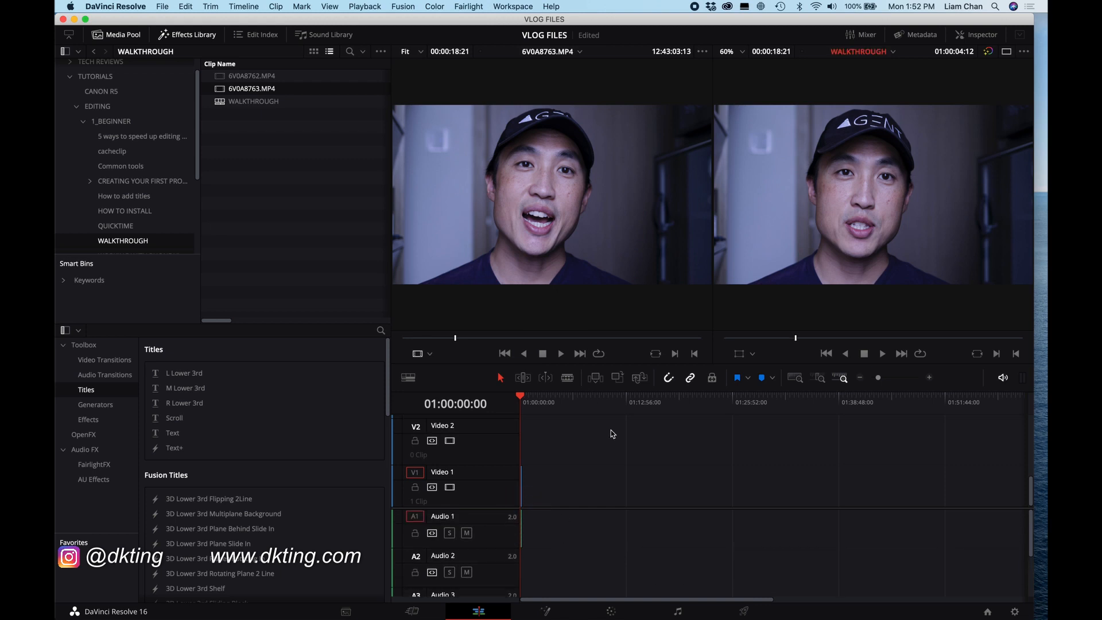
{"action": "left_click_drag", "start_coordinate": [880, 381], "coordinate": [900, 381]}
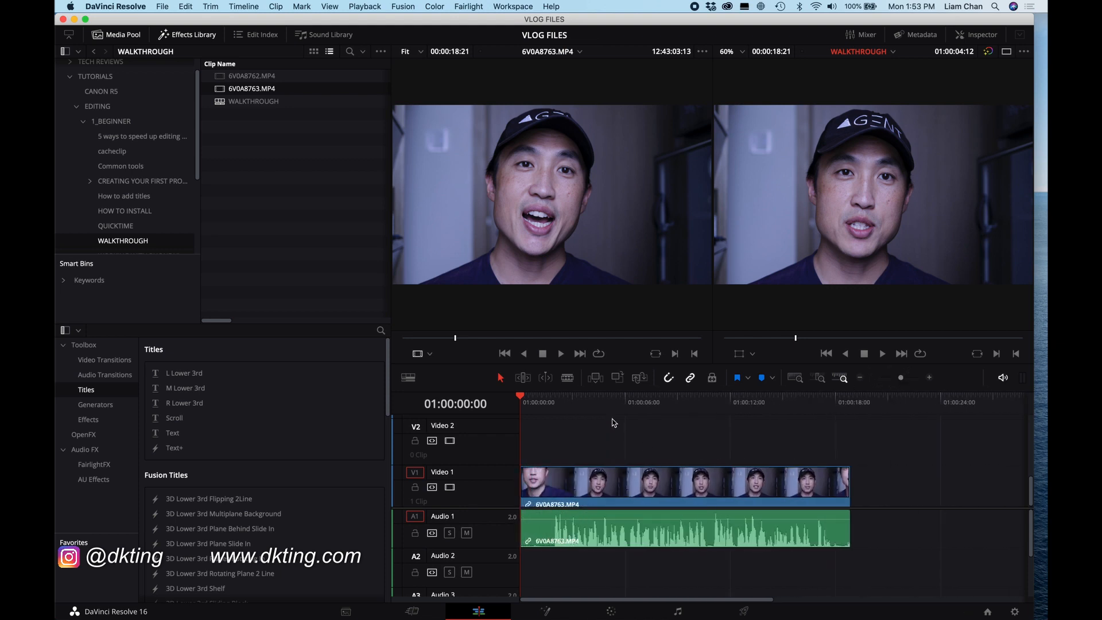
Step: Scrub through the timeline and the source clip to review the footage
{"action": "left_click_drag", "start_coordinate": [574, 405], "coordinate": [520, 414]}
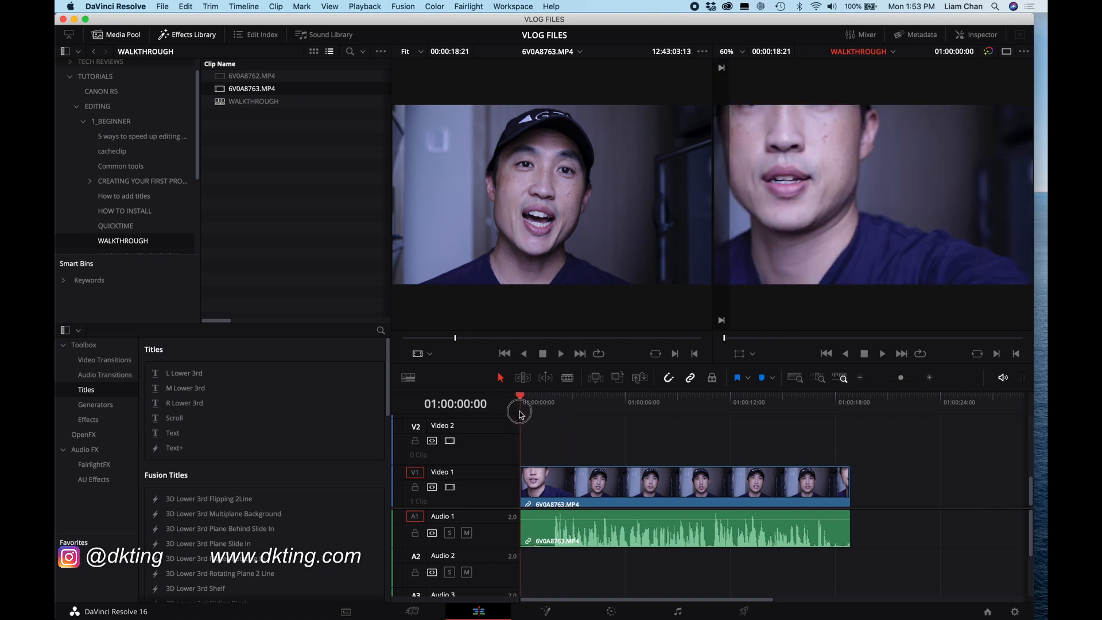
{"action": "left_click_drag", "start_coordinate": [532, 407], "coordinate": [783, 416]}
{"action": "left_click_drag", "start_coordinate": [470, 341], "coordinate": [535, 336]}
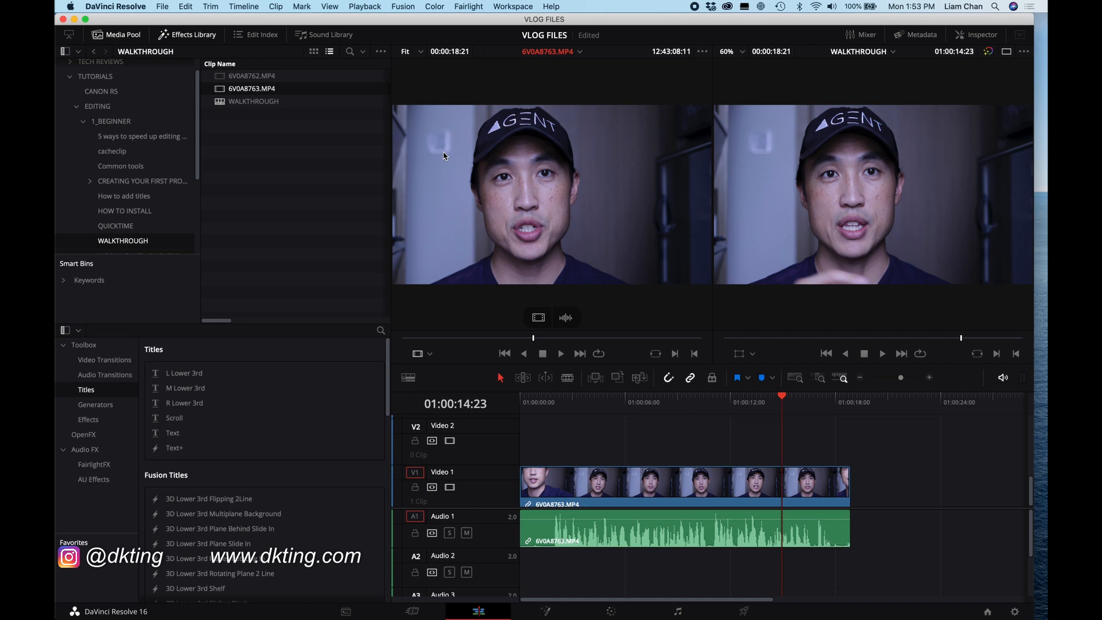
Step: Replace the timeline clip with 6V0A8762.MP4, placed at the start of Video 1 from the source viewer
{"action": "double_click", "coordinate": [260, 79]}
{"action": "key", "text": "Escape"}
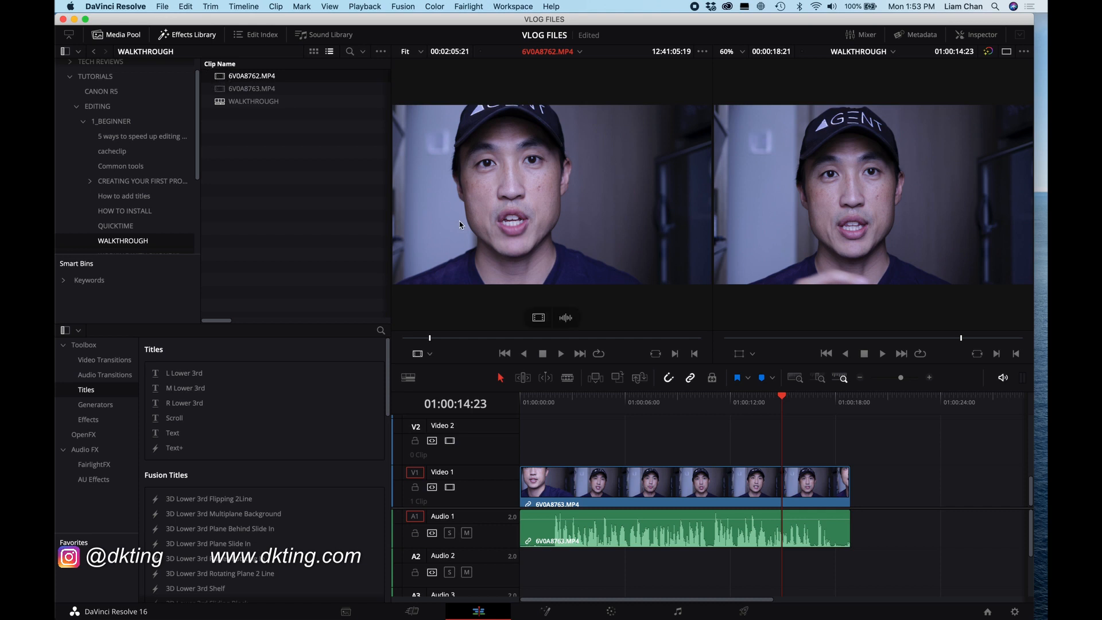
{"action": "left_click", "coordinate": [608, 500]}
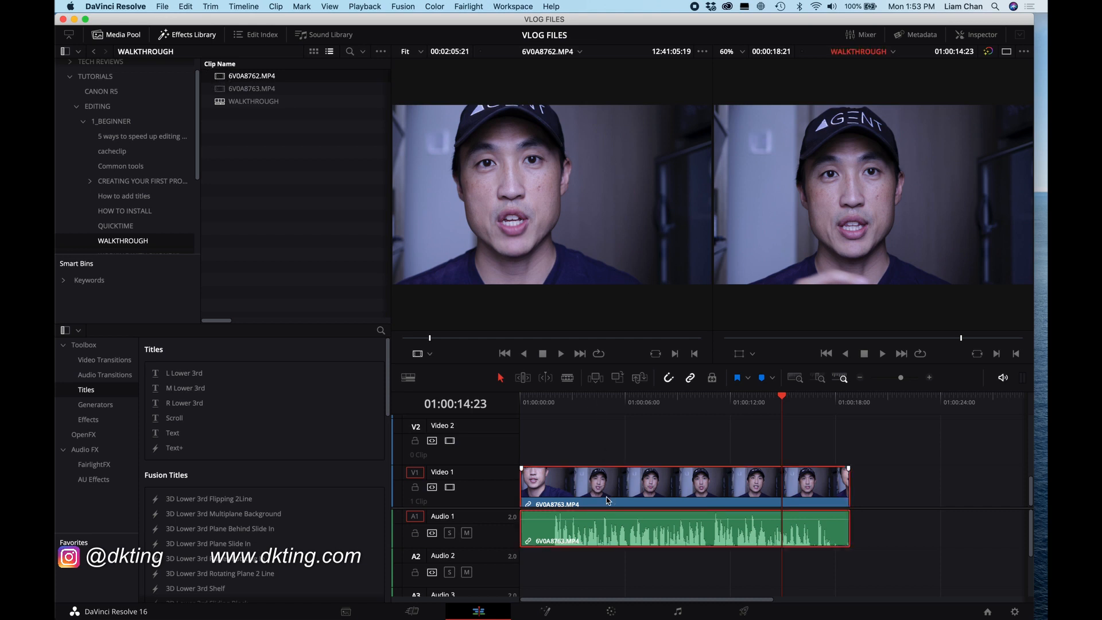
{"action": "key", "text": "Delete"}
{"action": "left_click_drag", "start_coordinate": [549, 227], "coordinate": [521, 508]}
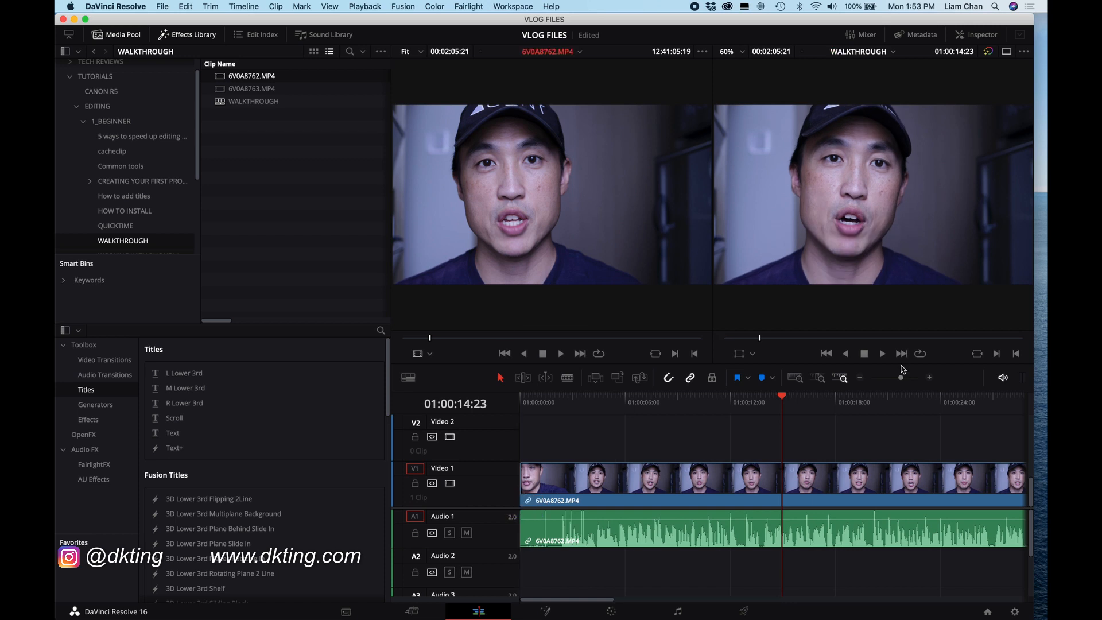
Step: Add 6V0A8763.MP4 from the bin to Video 1, well after the 6V0A8762.MP4 clip
{"action": "left_click_drag", "start_coordinate": [901, 378], "coordinate": [888, 379]}
{"action": "left_click_drag", "start_coordinate": [232, 86], "coordinate": [800, 496]}
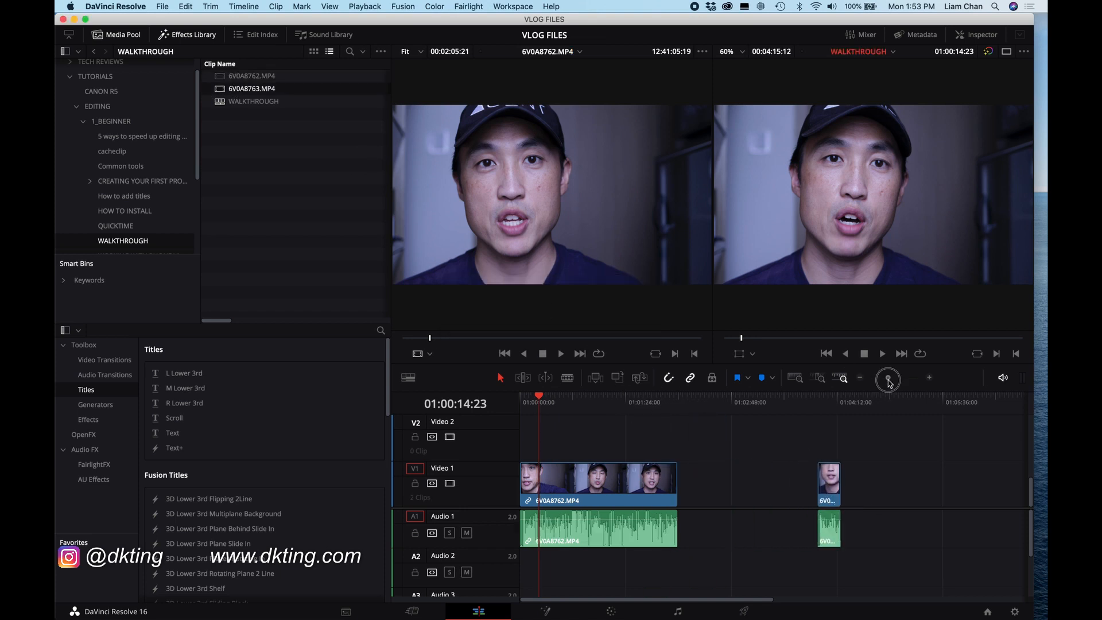
Step: Move the 6V0A8763.MP4 clip earlier on Video 1
{"action": "left_click_drag", "start_coordinate": [888, 379], "coordinate": [890, 380]}
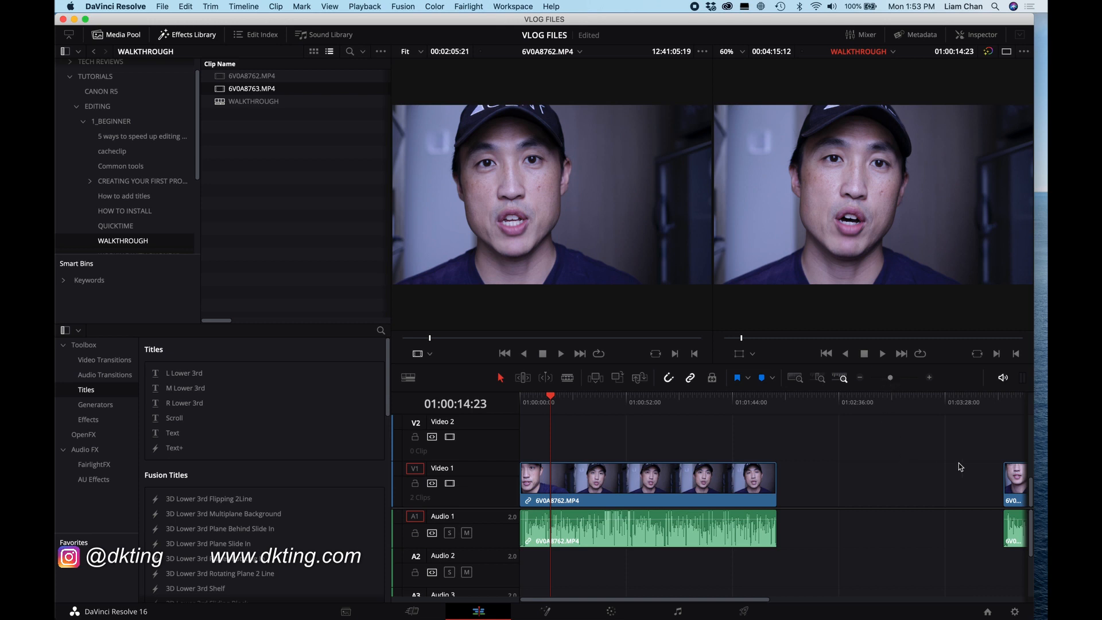
{"action": "left_click_drag", "start_coordinate": [1013, 489], "coordinate": [951, 489]}
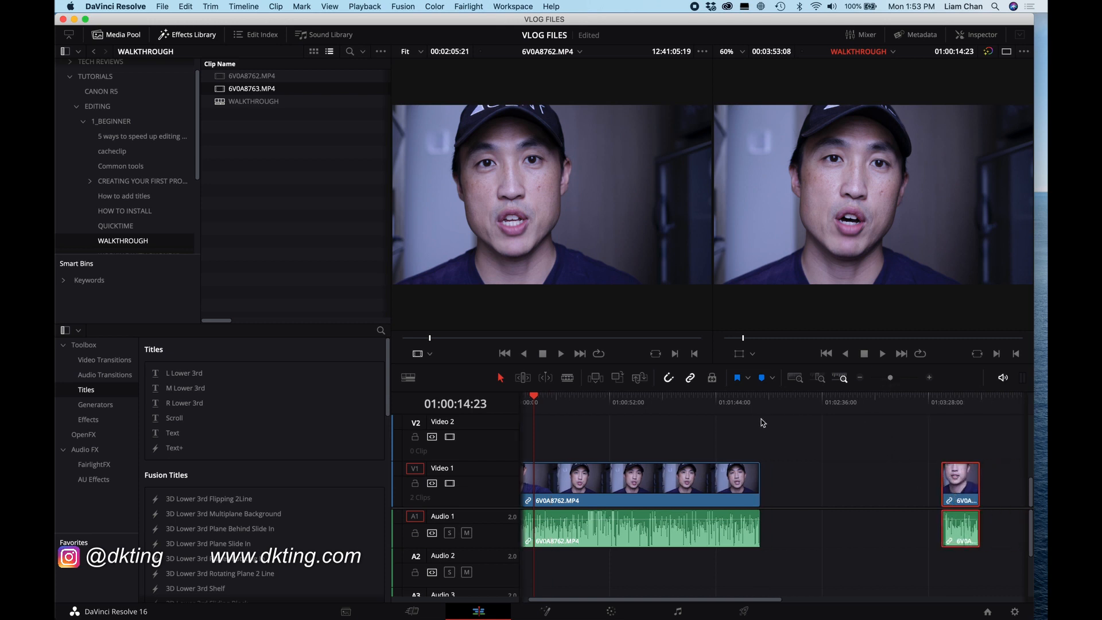
Step: Return the timeline playhead to the start of the timeline
{"action": "mouse_move", "coordinate": [803, 410]}
{"action": "left_mouse_down"}
{"action": "mouse_move", "coordinate": [854, 410]}
{"action": "mouse_move", "coordinate": [796, 409]}
{"action": "mouse_move", "coordinate": [806, 410]}
{"action": "left_mouse_up"}
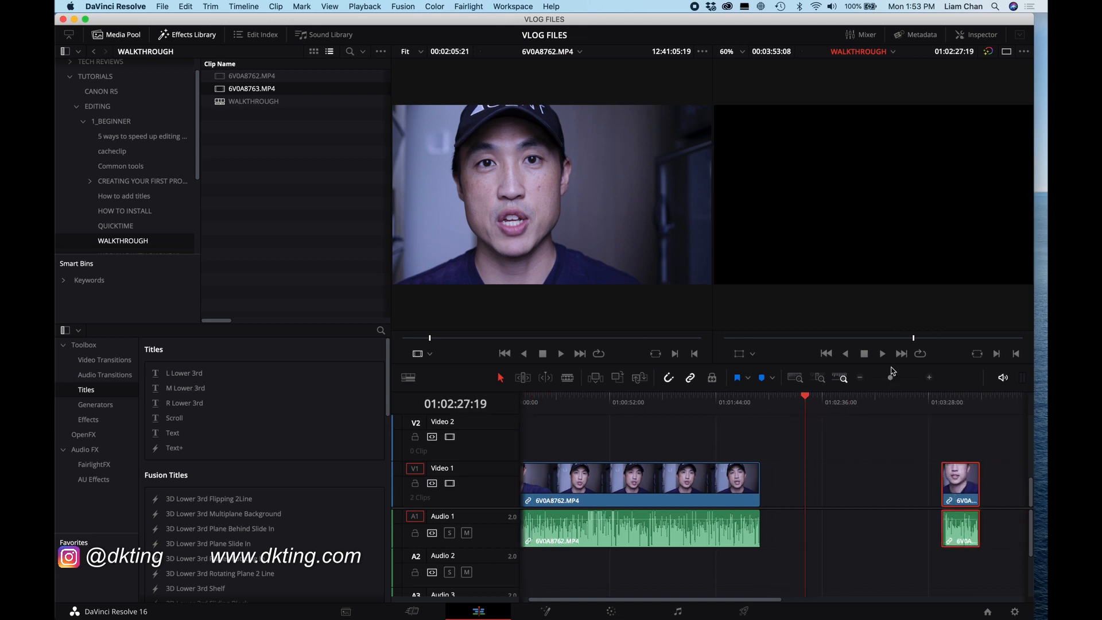
{"action": "left_click_drag", "start_coordinate": [895, 384], "coordinate": [890, 384]}
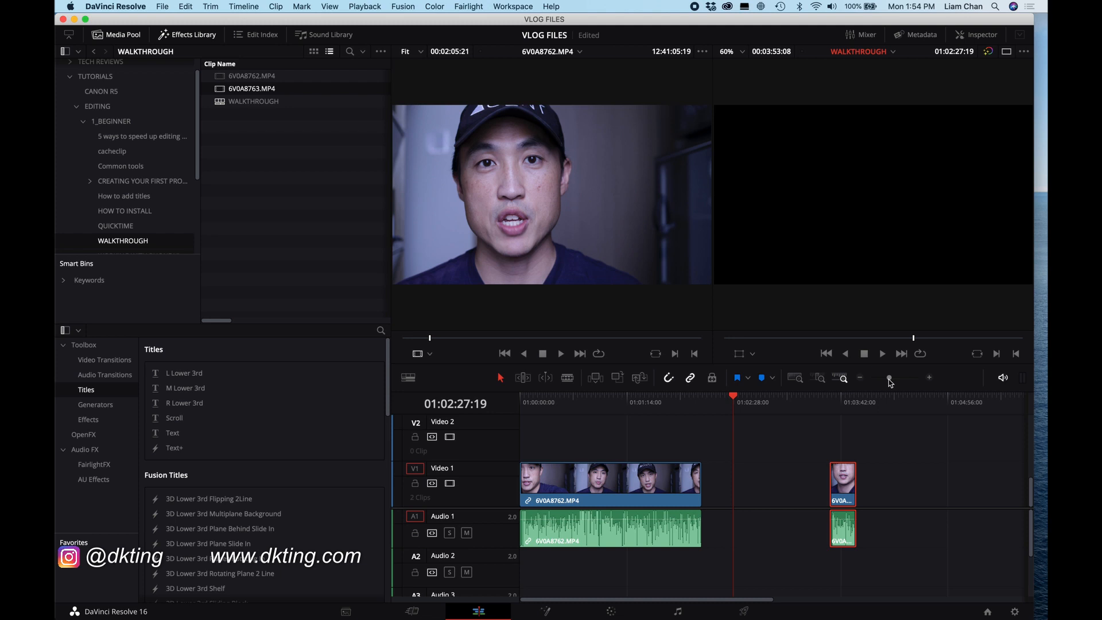
{"action": "key", "text": "Home"}
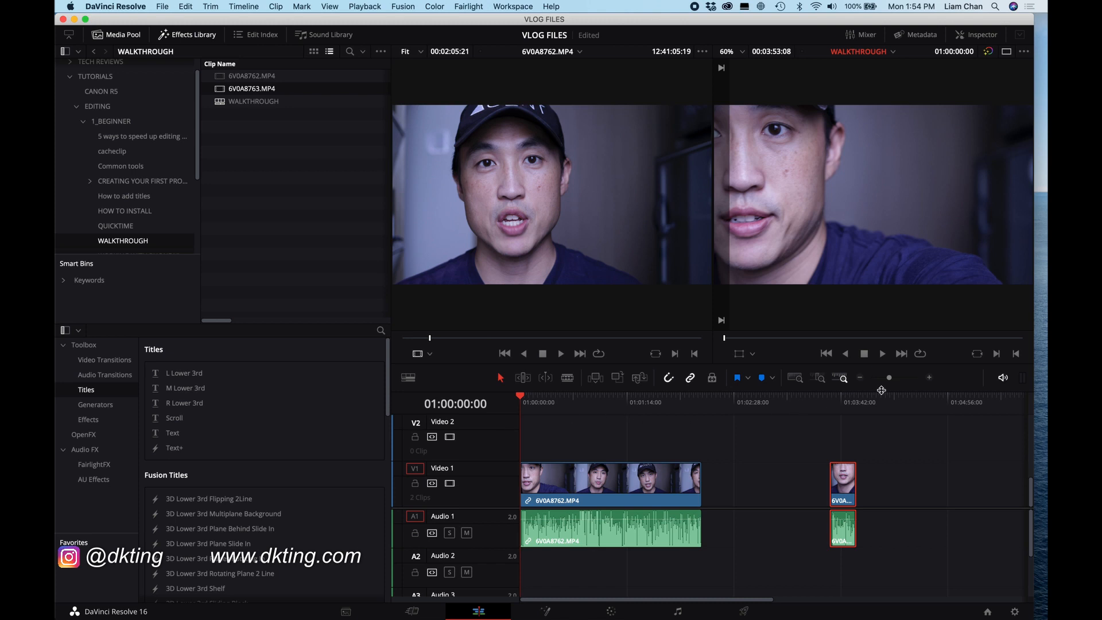
{"action": "left_click_drag", "start_coordinate": [890, 382], "coordinate": [884, 381]}
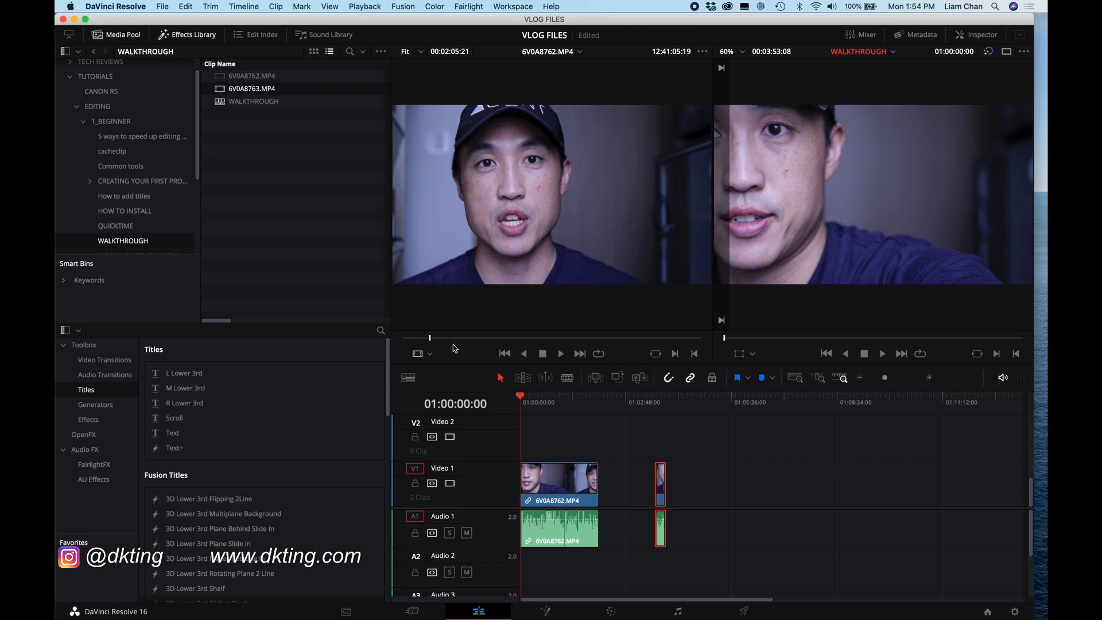
{"action": "left_click_drag", "start_coordinate": [884, 378], "coordinate": [890, 378]}
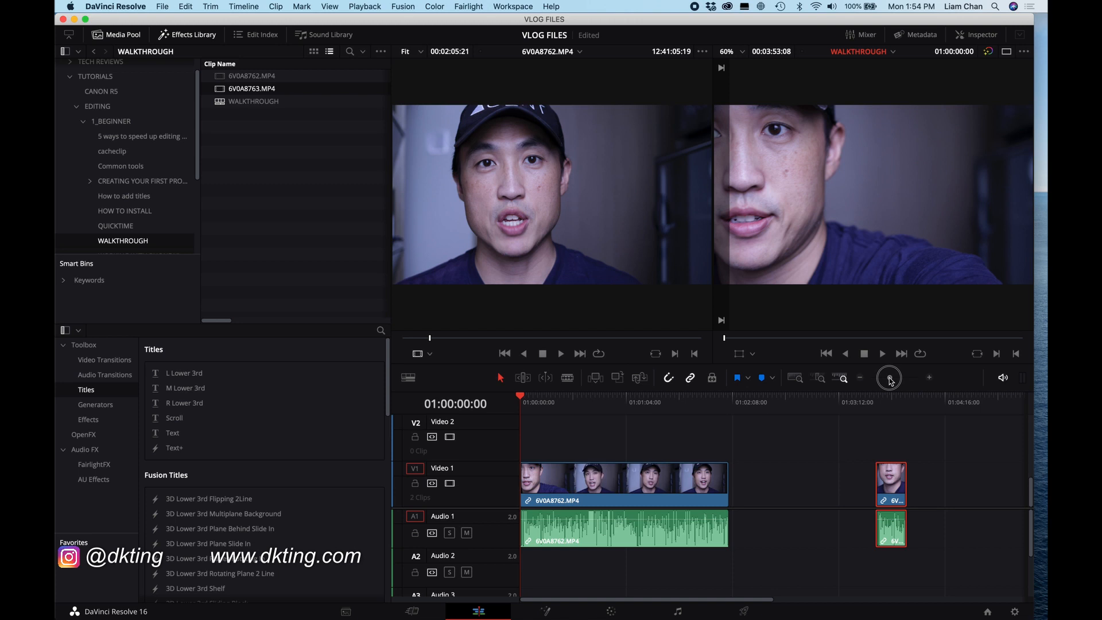
Step: Play 6V0A8762.MP4 in the source viewer and mark In and Out points around a short section
{"action": "left_click_drag", "start_coordinate": [427, 338], "coordinate": [400, 342]}
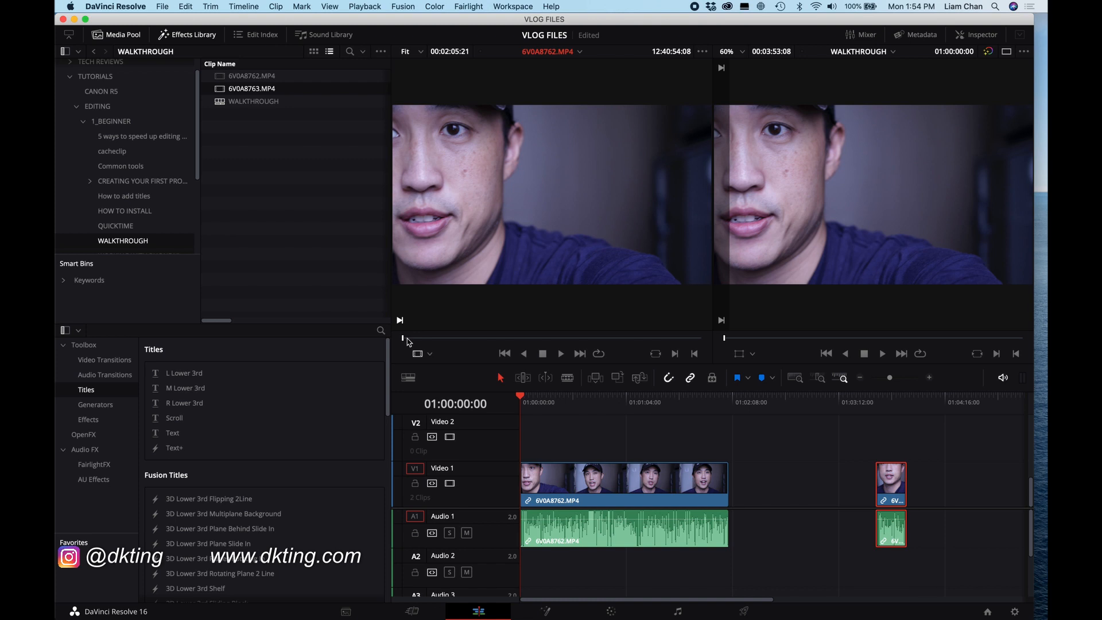
{"action": "key", "text": "space"}
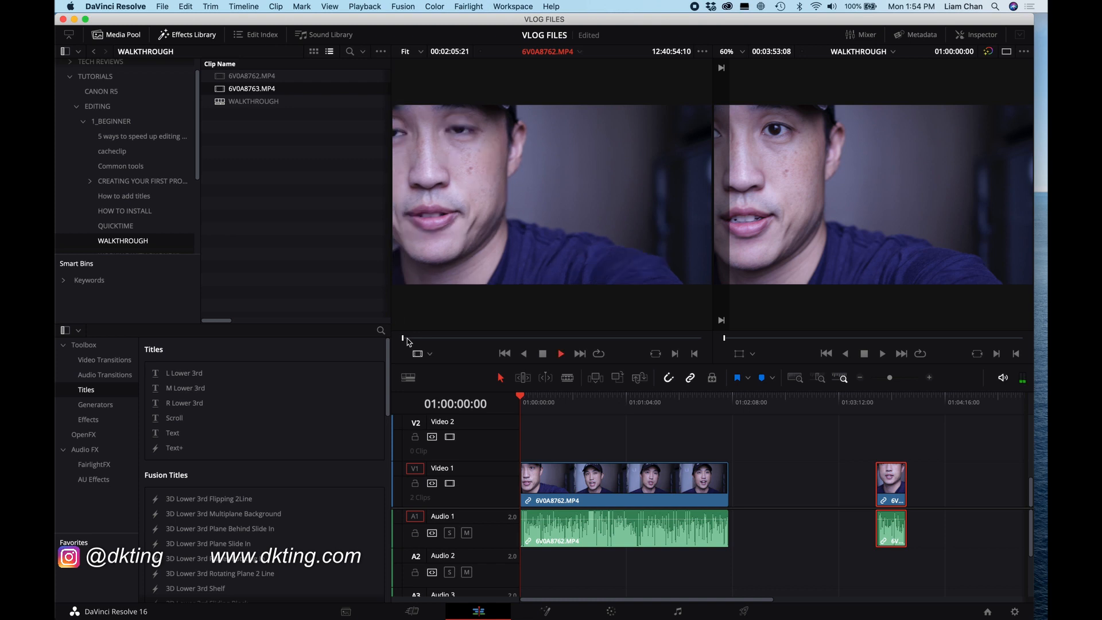
{"action": "left_click", "coordinate": [541, 354]}
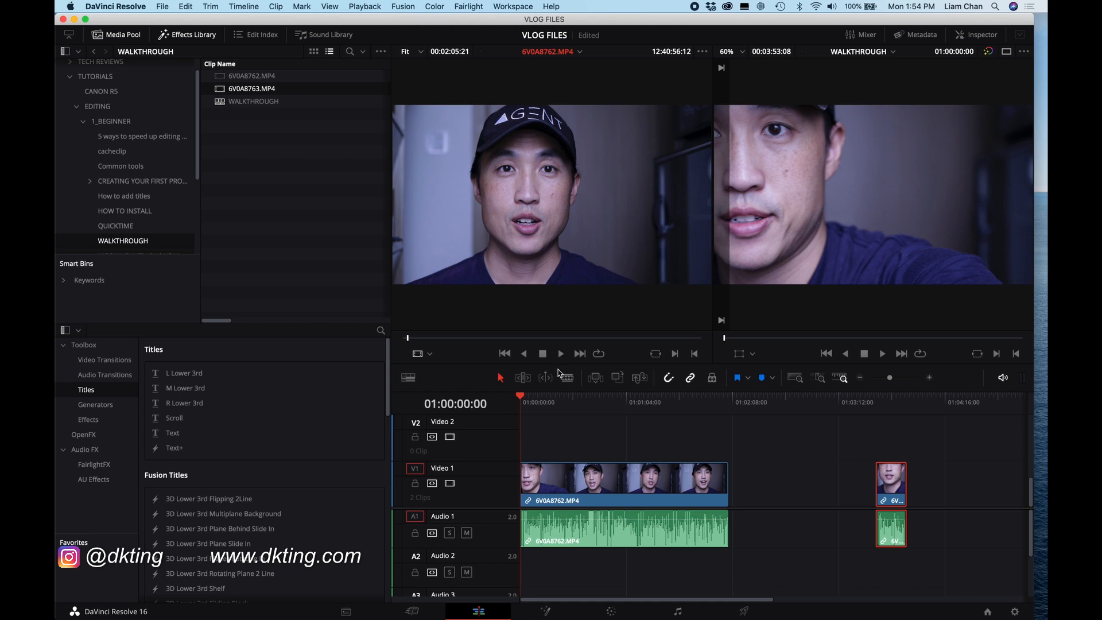
{"action": "left_click", "coordinate": [675, 354]}
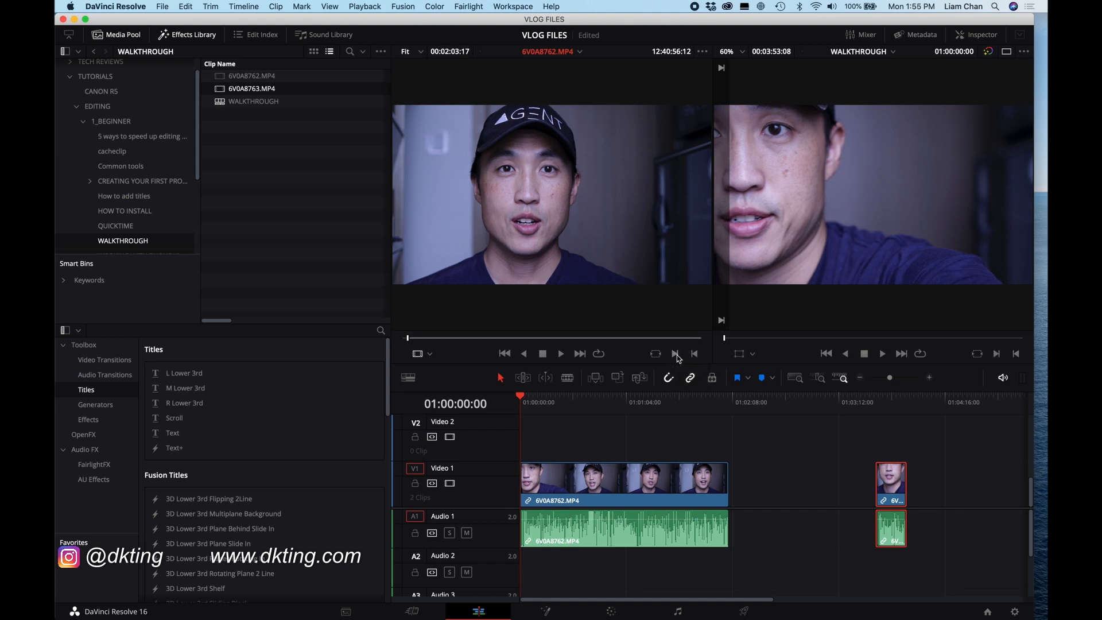
{"action": "key", "text": "space"}
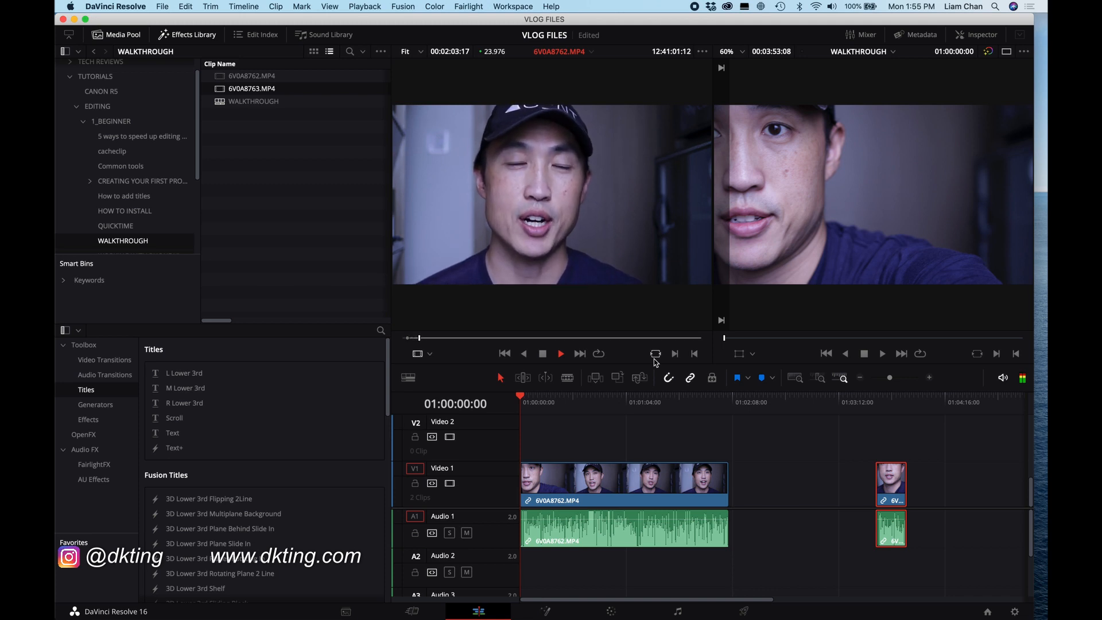
{"action": "key", "text": "space"}
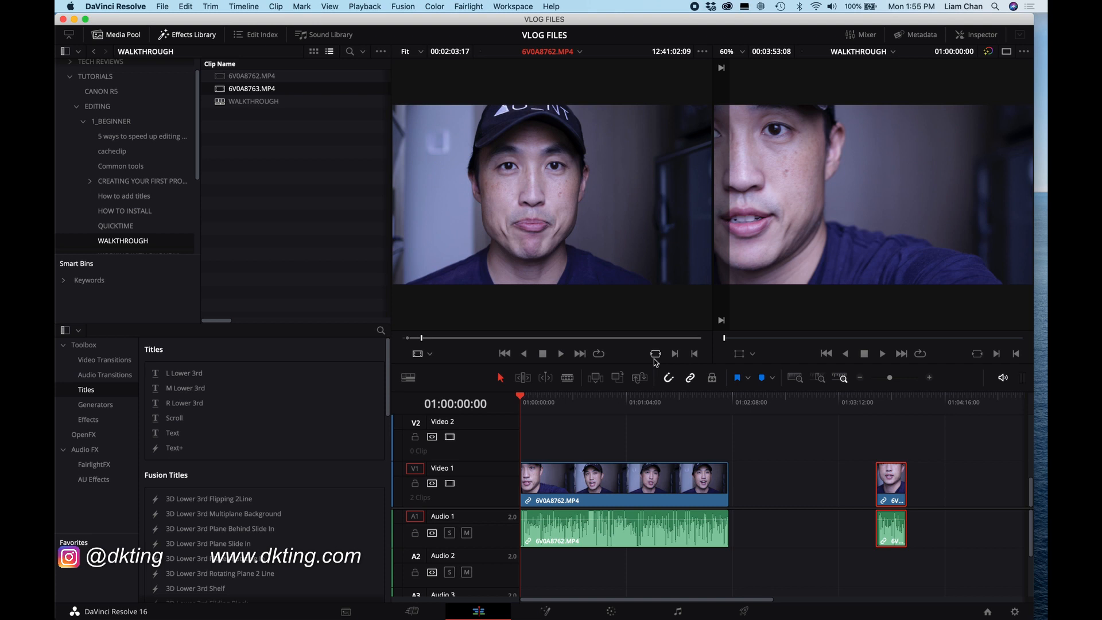
{"action": "key", "text": "o"}
Step: Drop the marked source section into the gap on Video 1 after the 6V0A8762.MP4 clip
{"action": "left_click", "coordinate": [533, 191]}
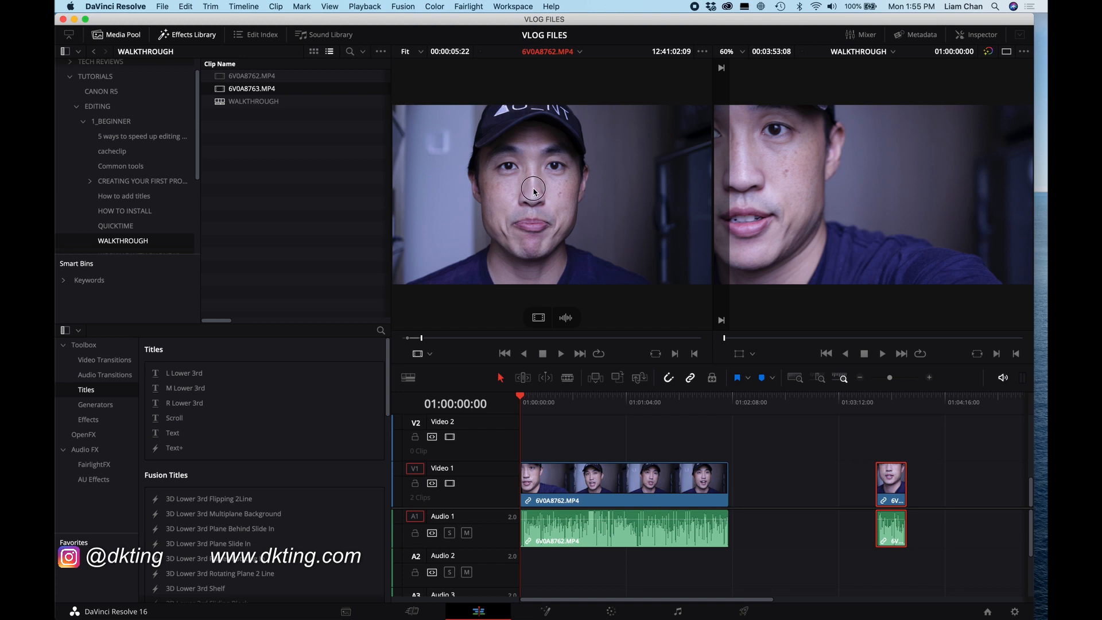
{"action": "left_click_drag", "start_coordinate": [534, 192], "coordinate": [763, 486]}
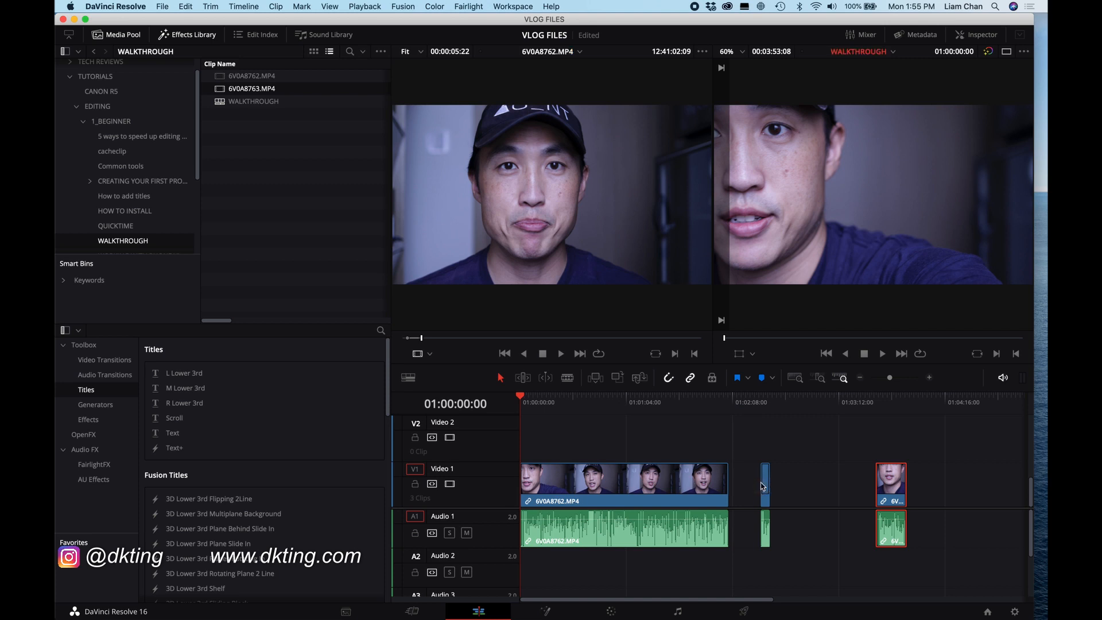
Step: Insert the marked source section at the timeline start using the Insert edit option
{"action": "mouse_move", "coordinate": [609, 196]}
{"action": "left_click_drag", "start_coordinate": [524, 221], "coordinate": [871, 187]}
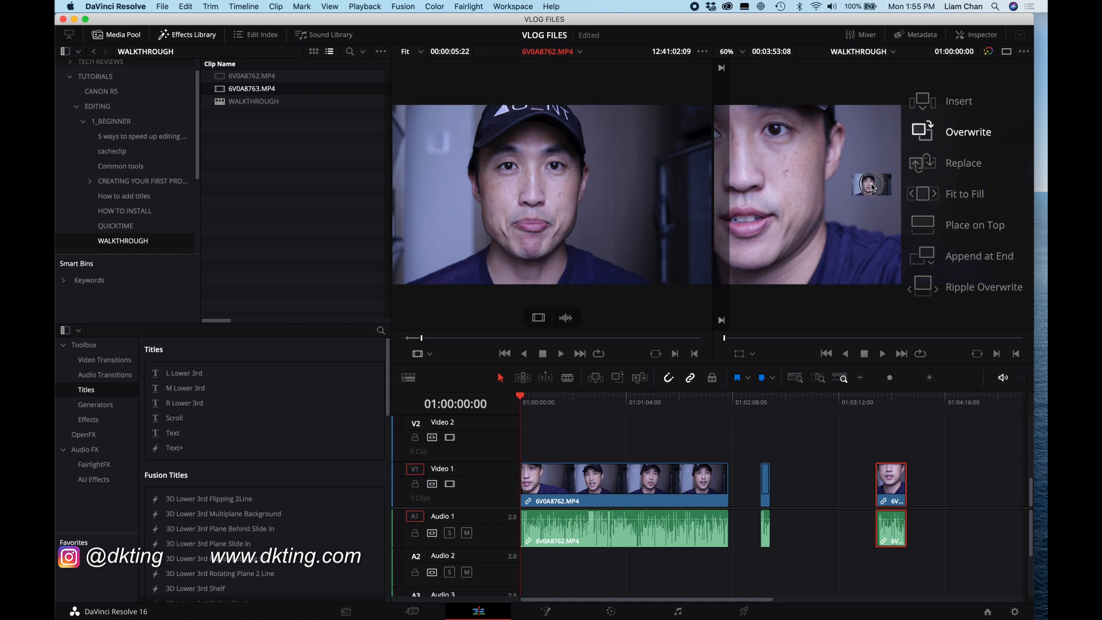
{"action": "left_click_drag", "start_coordinate": [872, 187], "coordinate": [959, 109]}
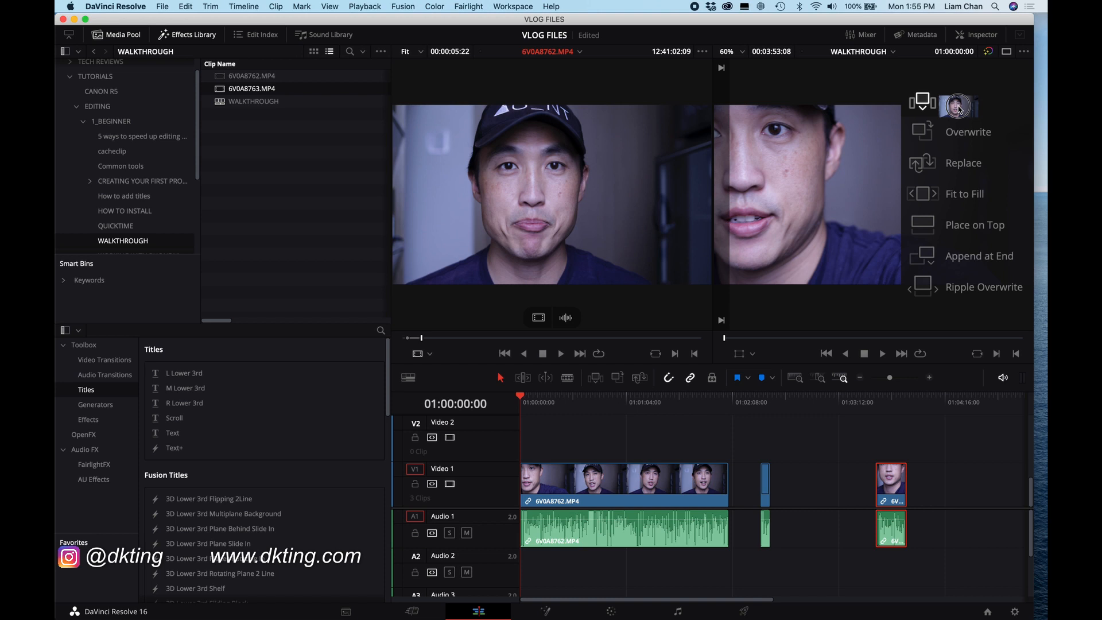
{"action": "mouse_move", "coordinate": [959, 109]}
{"action": "left_mouse_down"}
{"action": "mouse_move", "coordinate": [953, 131]}
{"action": "mouse_move", "coordinate": [957, 107]}
{"action": "left_mouse_up"}
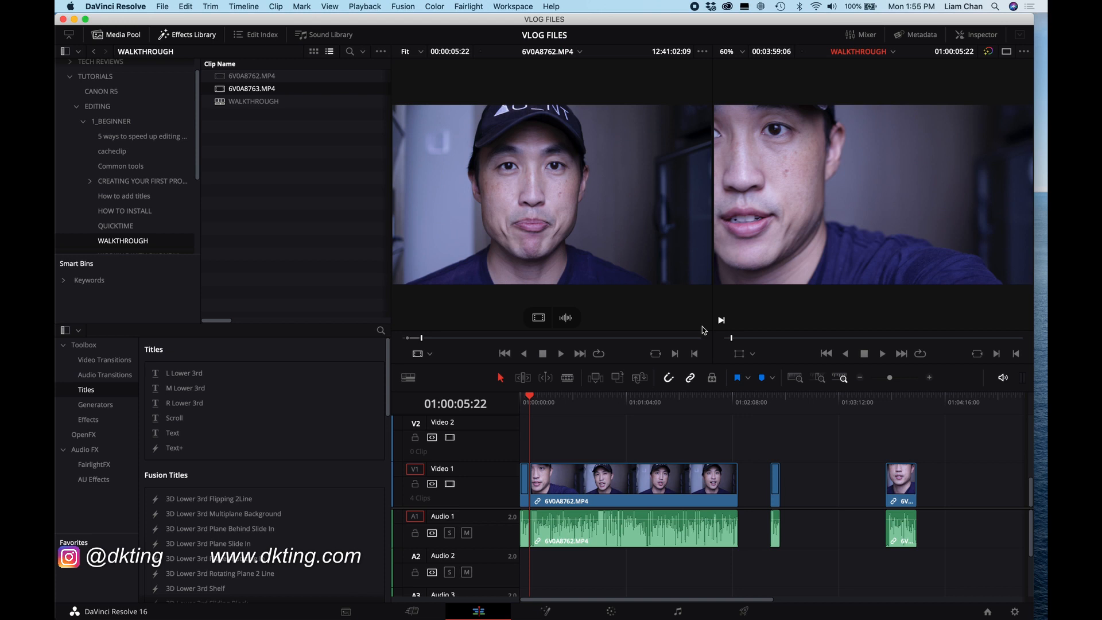
Step: Move the main 6V0A8762.MP4 clip slightly later, leaving a gap after the inserted section
{"action": "left_click_drag", "start_coordinate": [524, 399], "coordinate": [522, 398]}
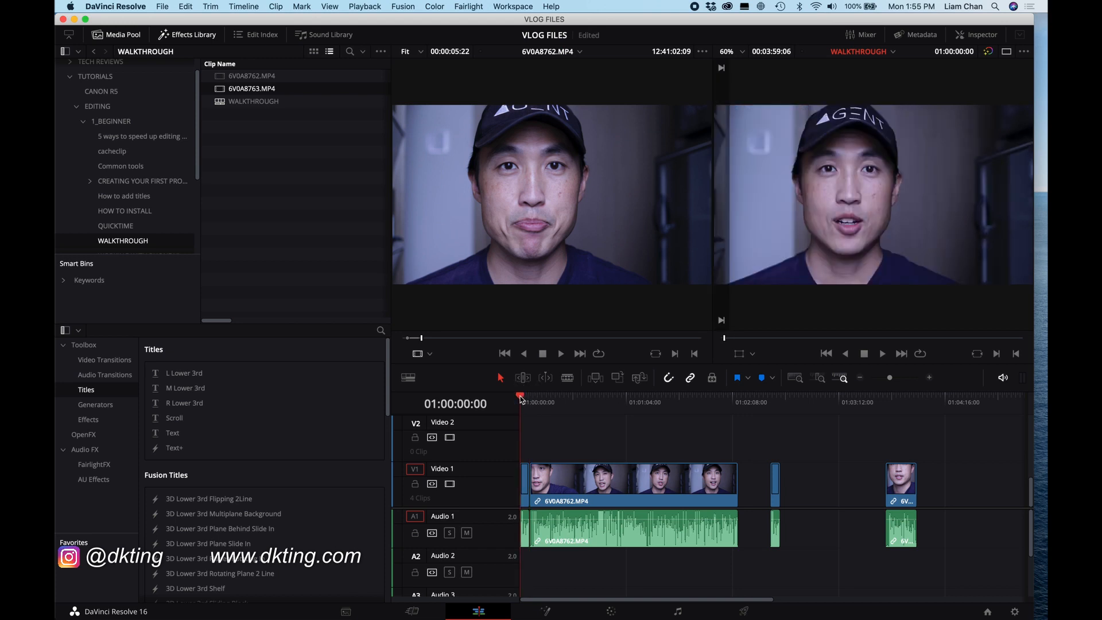
{"action": "left_click_drag", "start_coordinate": [520, 397], "coordinate": [519, 396]}
{"action": "left_click_drag", "start_coordinate": [597, 493], "coordinate": [615, 493]}
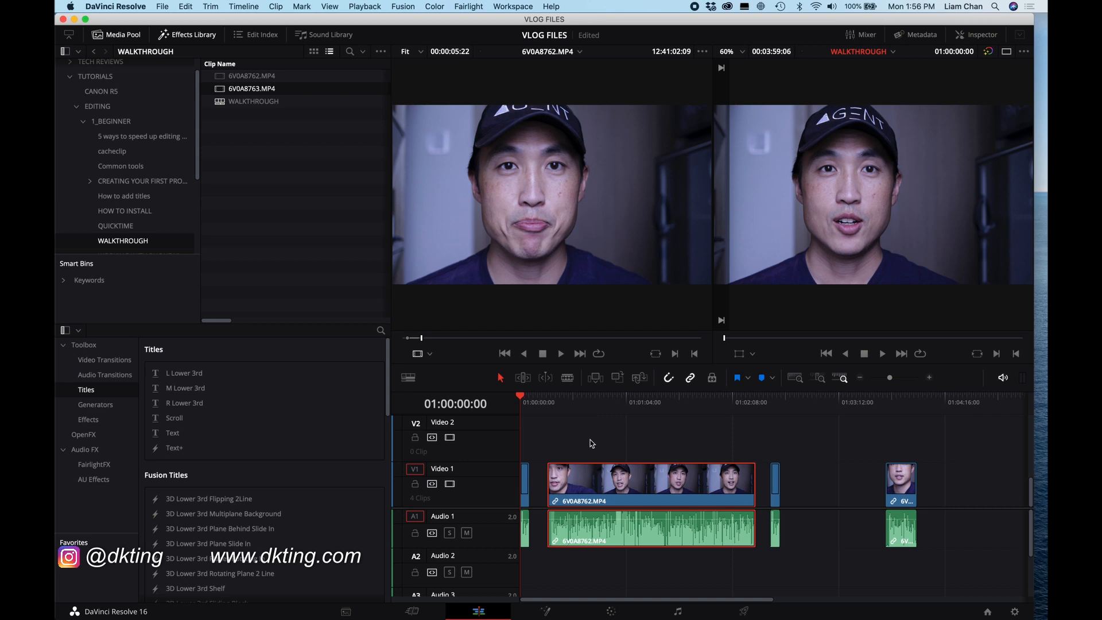
Step: Play back the timeline from the start
{"action": "left_click_drag", "start_coordinate": [540, 403], "coordinate": [520, 408]}
{"action": "key", "text": "space"}
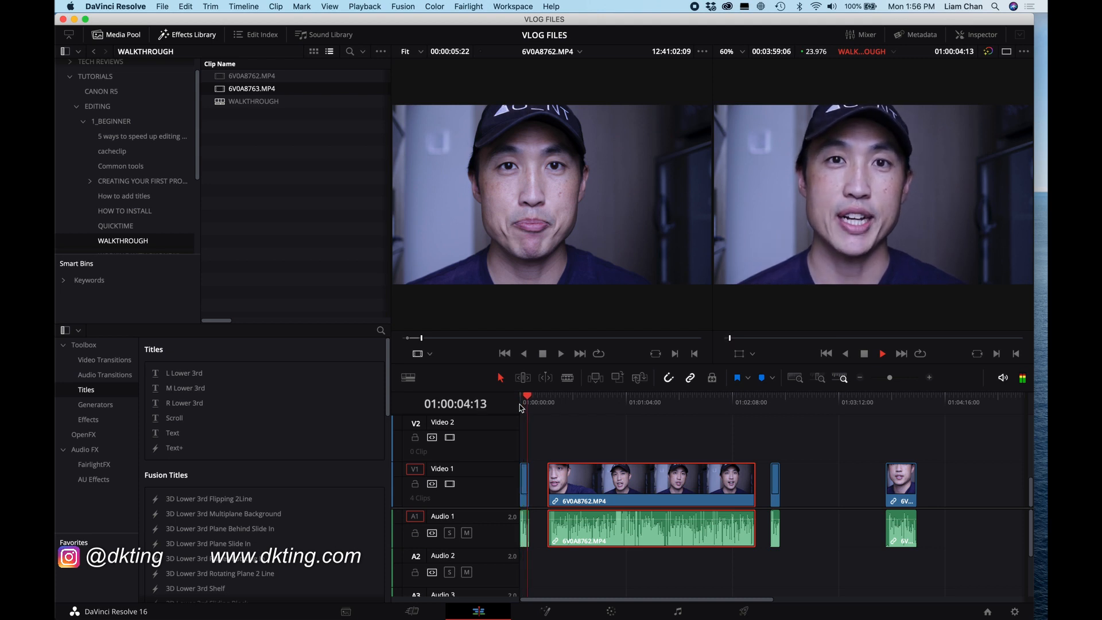
{"action": "key", "text": "space"}
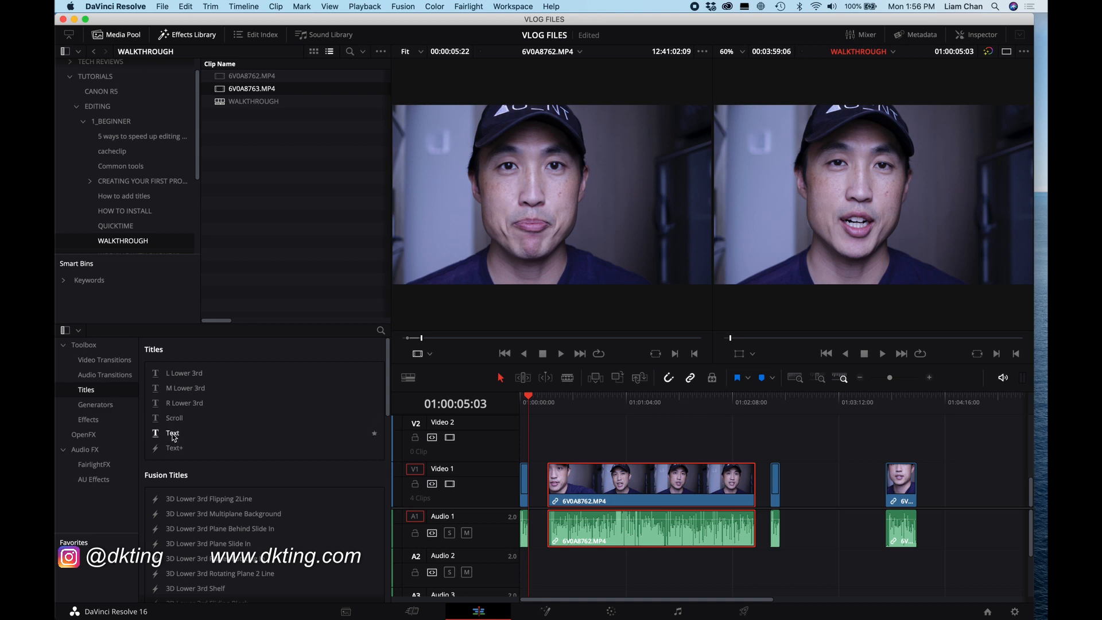
Step: Add a Text title from the Titles effects to Video 2 above the start of the 6V0A8762.MP4 clip
{"action": "left_click", "coordinate": [108, 406]}
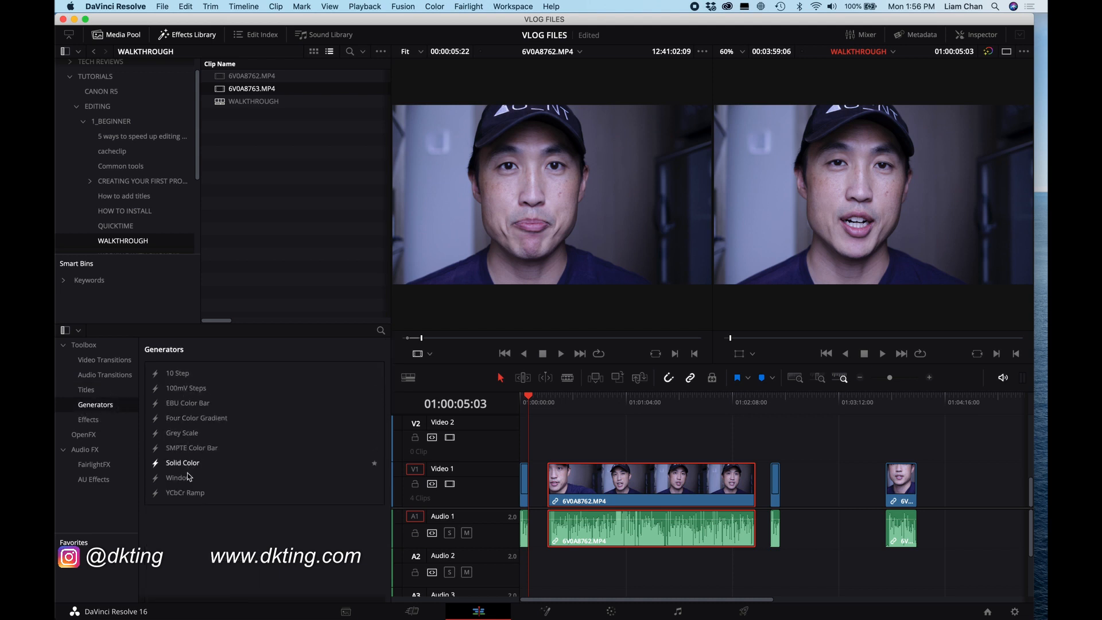
{"action": "left_click", "coordinate": [111, 361]}
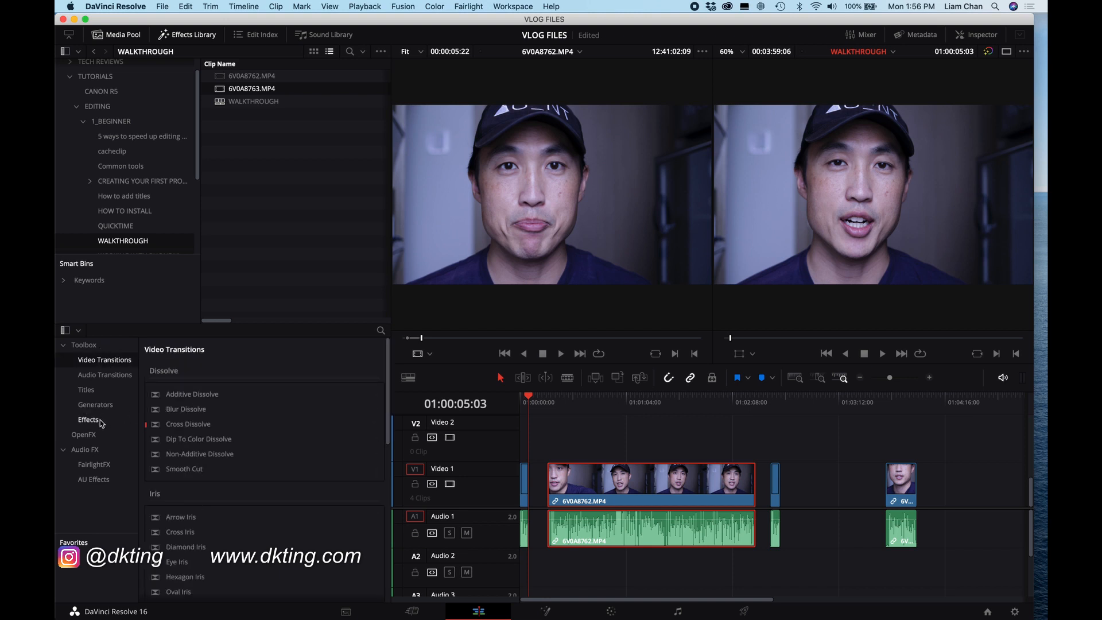
{"action": "left_click", "coordinate": [88, 390]}
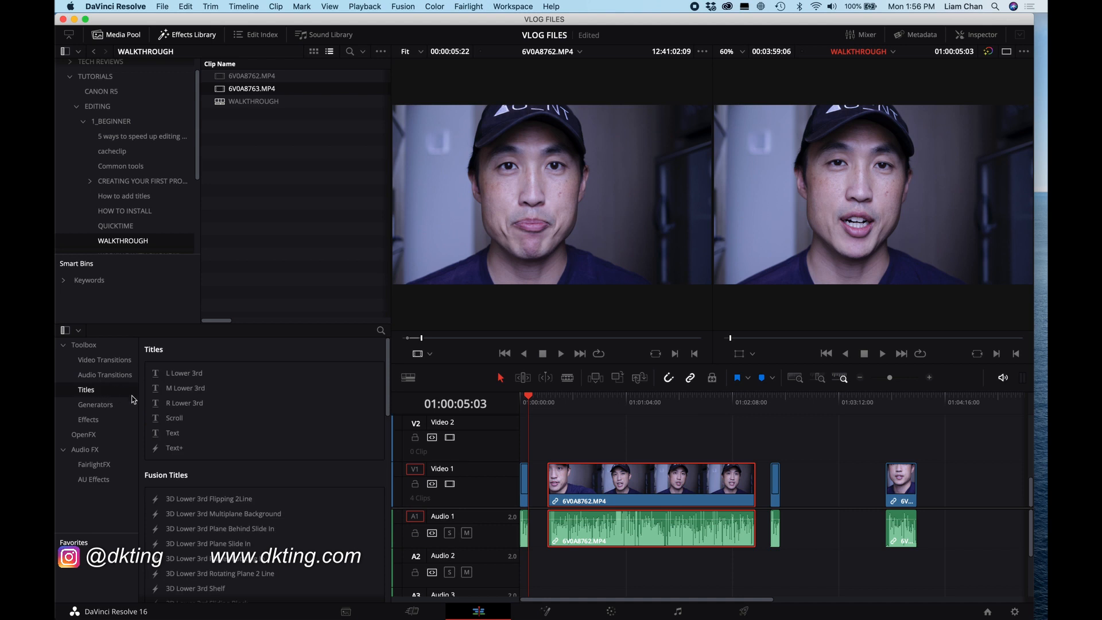
{"action": "left_click", "coordinate": [173, 437]}
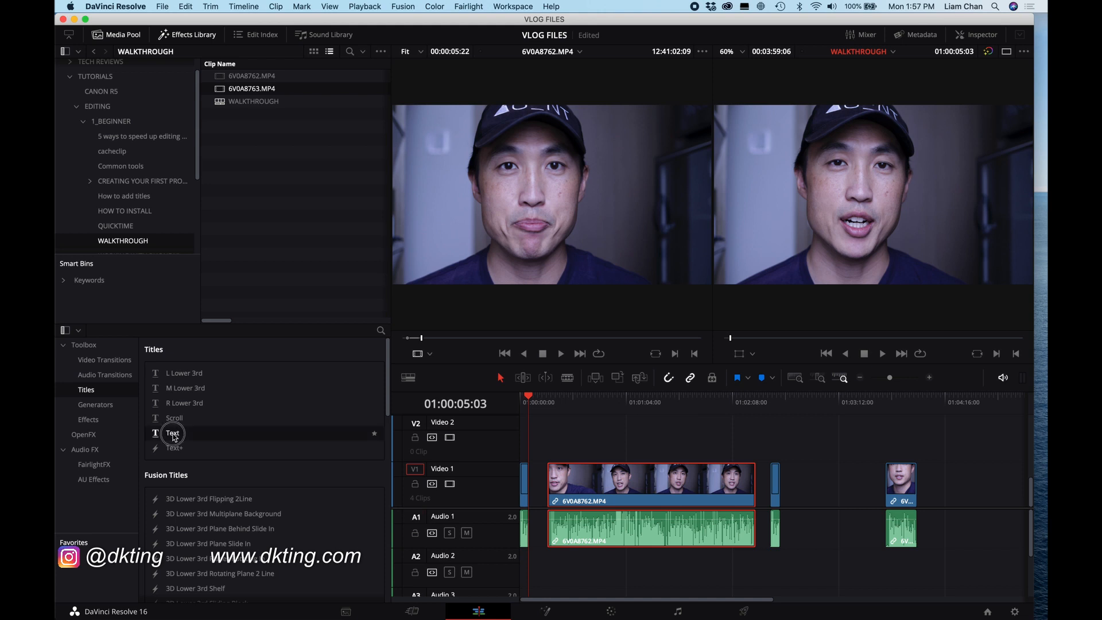
{"action": "left_click_drag", "start_coordinate": [173, 436], "coordinate": [578, 447]}
Step: Move the playhead onto the title and open the Inspector
{"action": "left_click", "coordinate": [579, 405]}
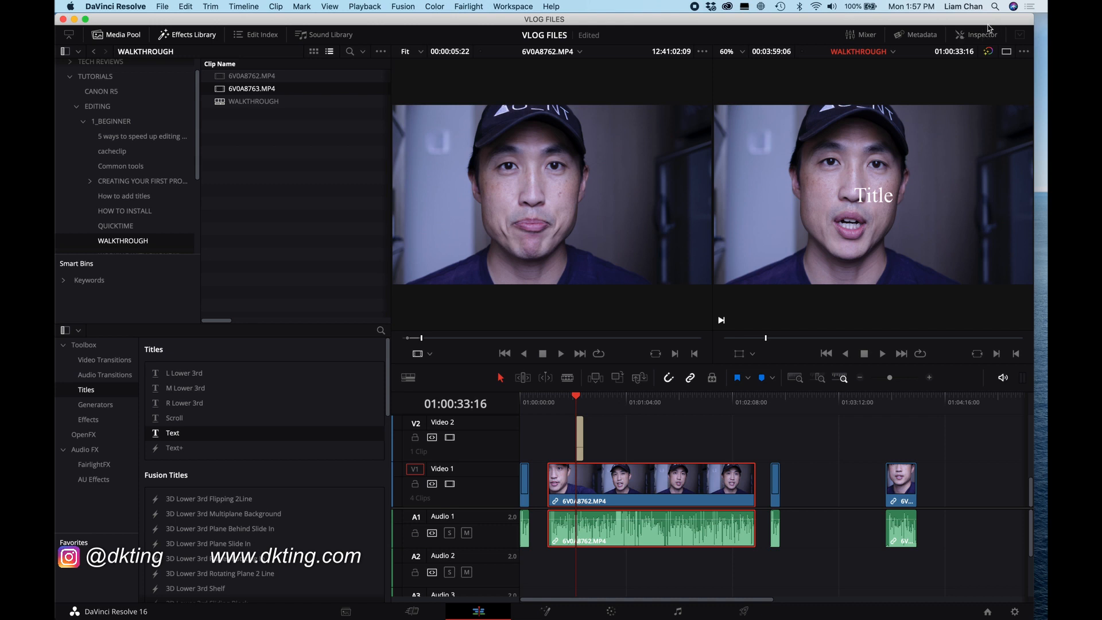
{"action": "left_click", "coordinate": [975, 38]}
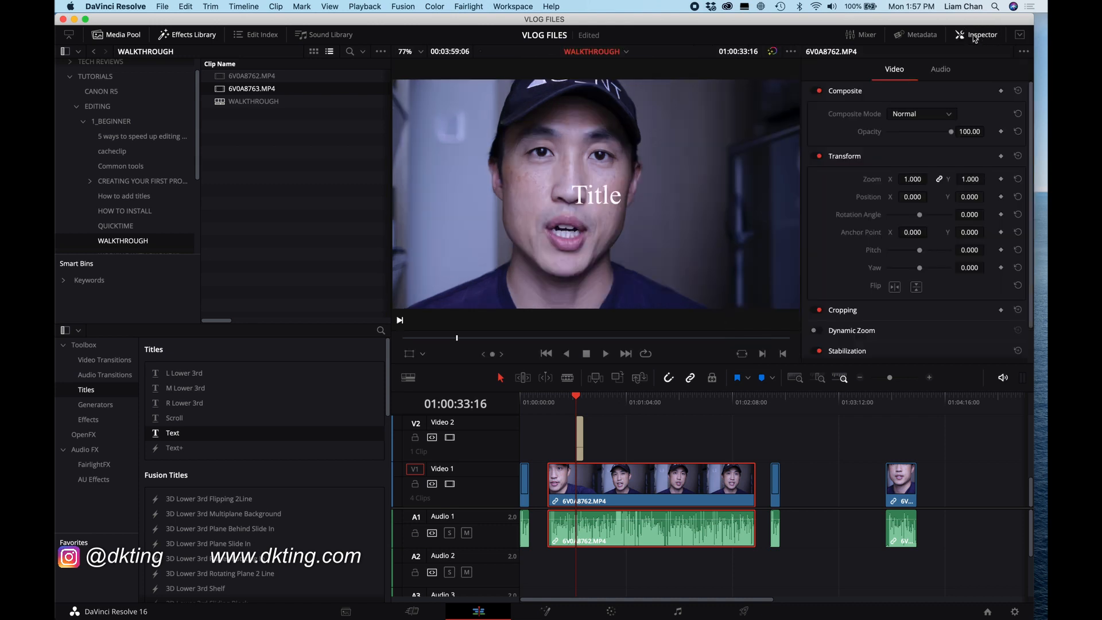
Step: Select the title clip and set its position to X 1304 and Y 205, toward the lower right of the frame
{"action": "left_click", "coordinate": [582, 449]}
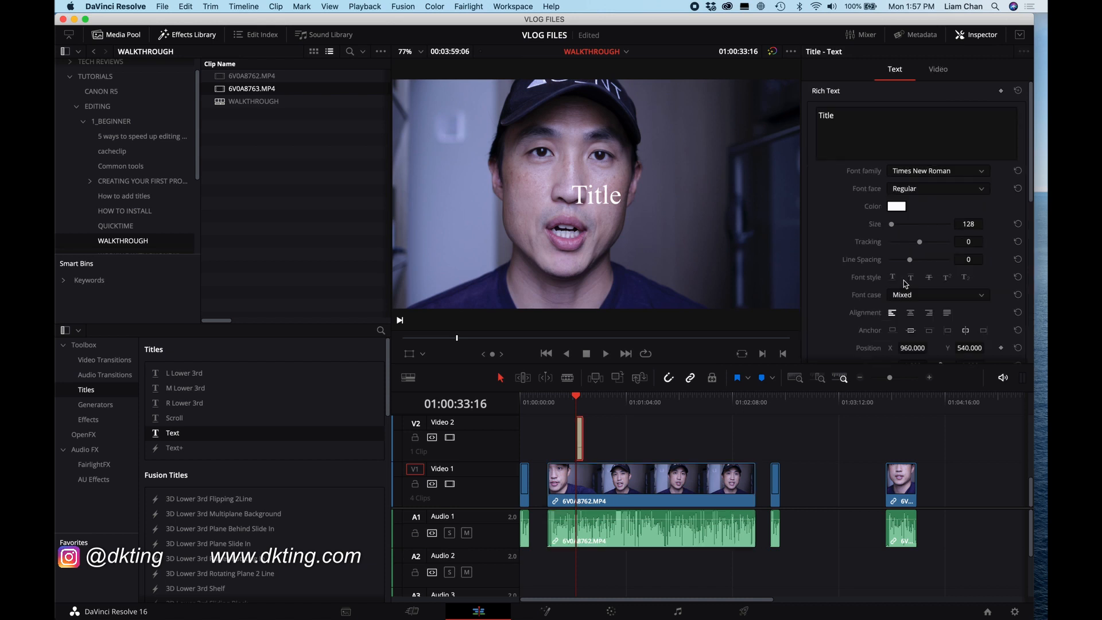
{"action": "scroll", "coordinate": [956, 252], "scroll_direction": "down", "scroll_amount": 5}
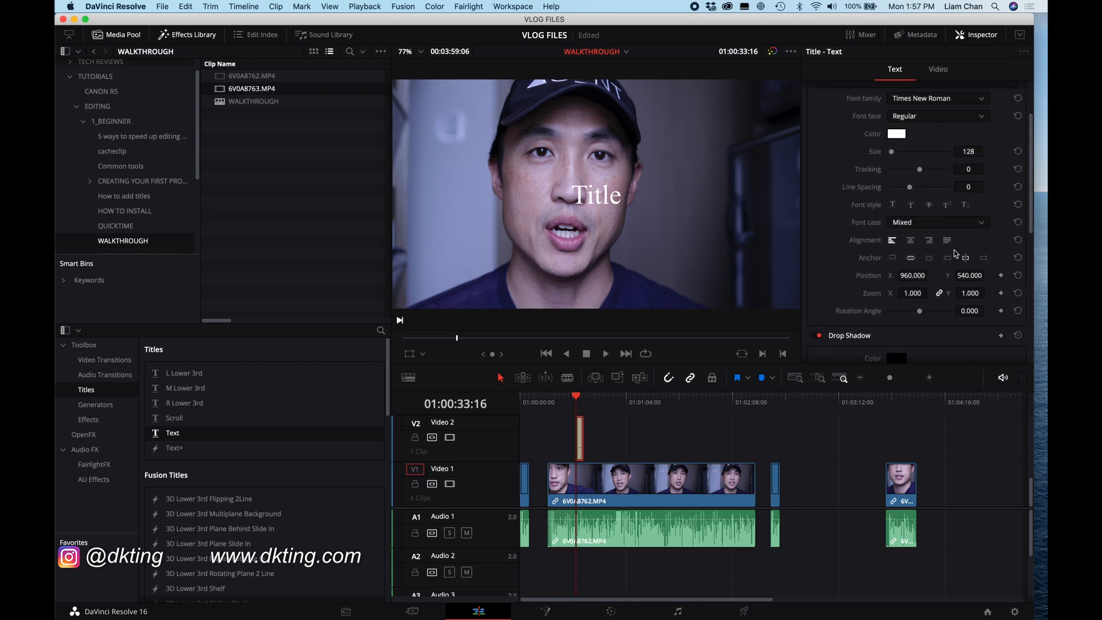
{"action": "left_click_drag", "start_coordinate": [900, 247], "coordinate": [553, 234]}
{"action": "left_click_drag", "start_coordinate": [970, 246], "coordinate": [787, 274]}
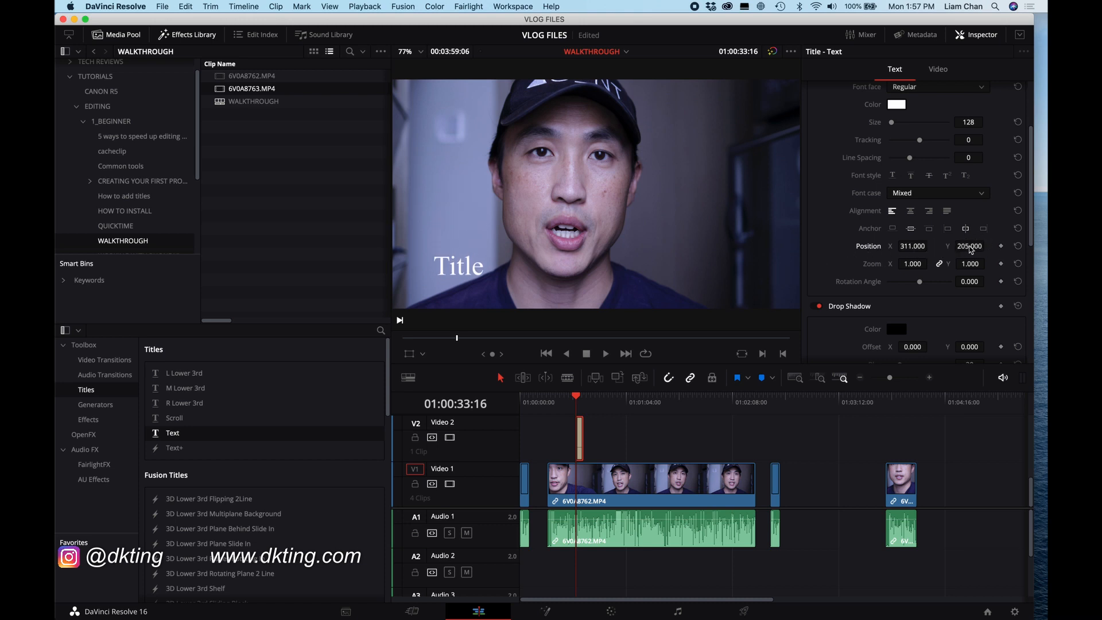
{"action": "left_click_drag", "start_coordinate": [910, 246], "coordinate": [676, 310]}
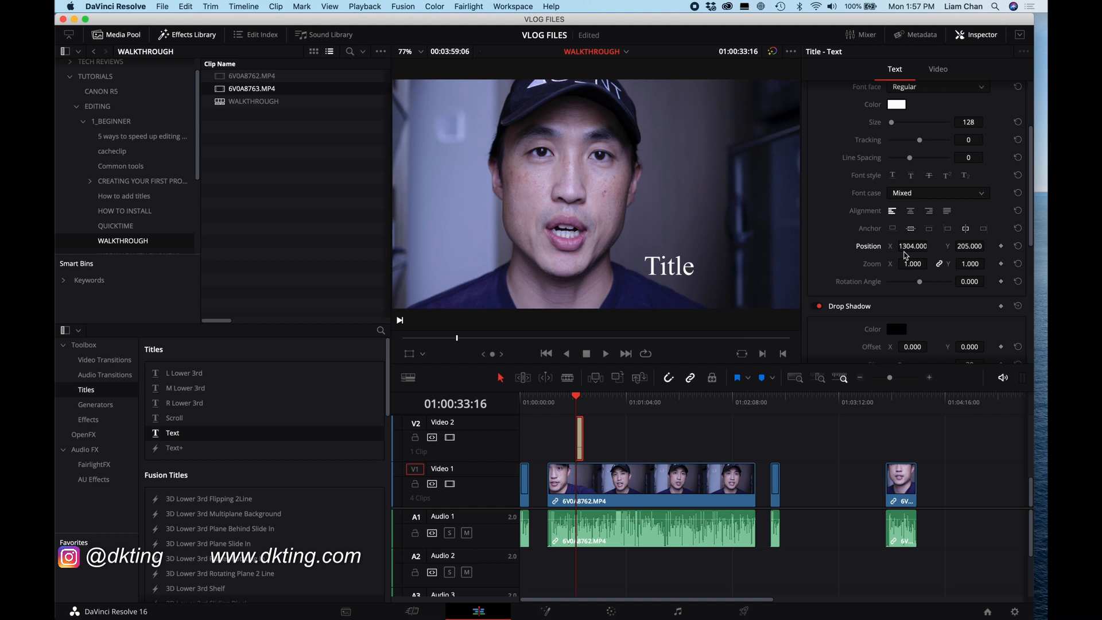
Step: Change the title's font family to Arial
{"action": "scroll", "coordinate": [905, 255], "scroll_direction": "up", "scroll_amount": 4}
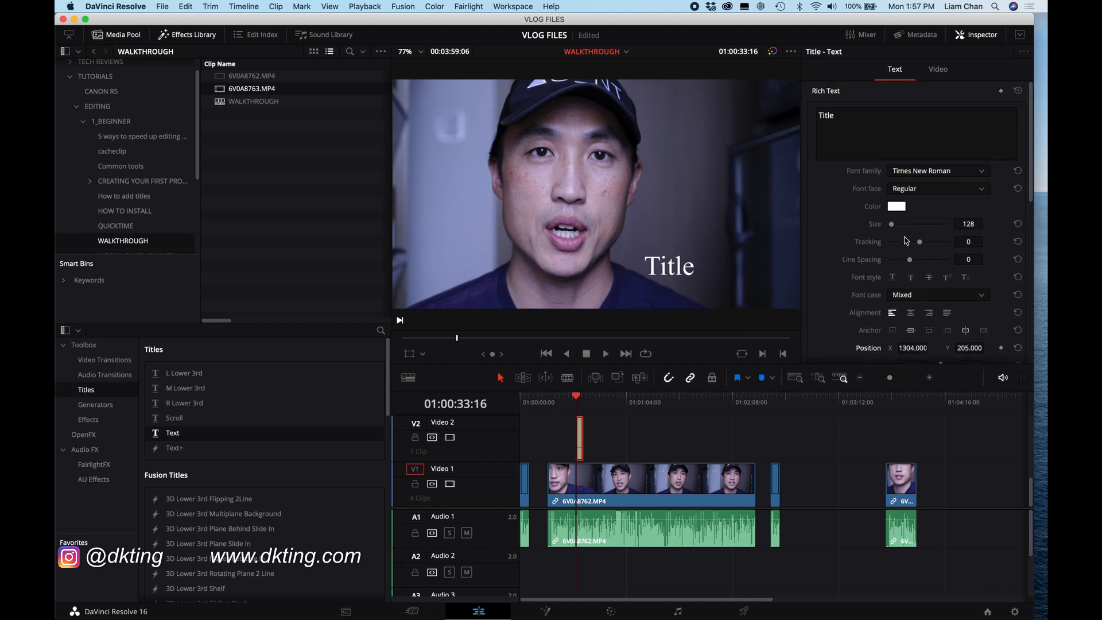
{"action": "left_click", "coordinate": [932, 172]}
{"action": "scroll", "coordinate": [934, 307], "scroll_direction": "down", "scroll_amount": 10}
{"action": "scroll", "coordinate": [934, 307], "scroll_direction": "up", "scroll_amount": 20}
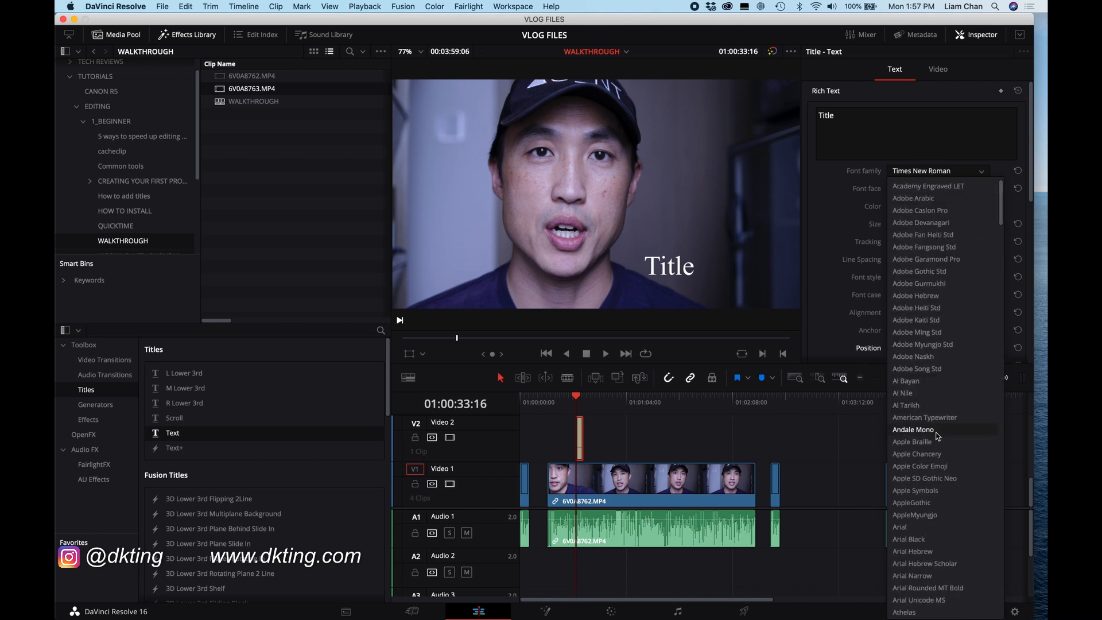
{"action": "left_click", "coordinate": [934, 529]}
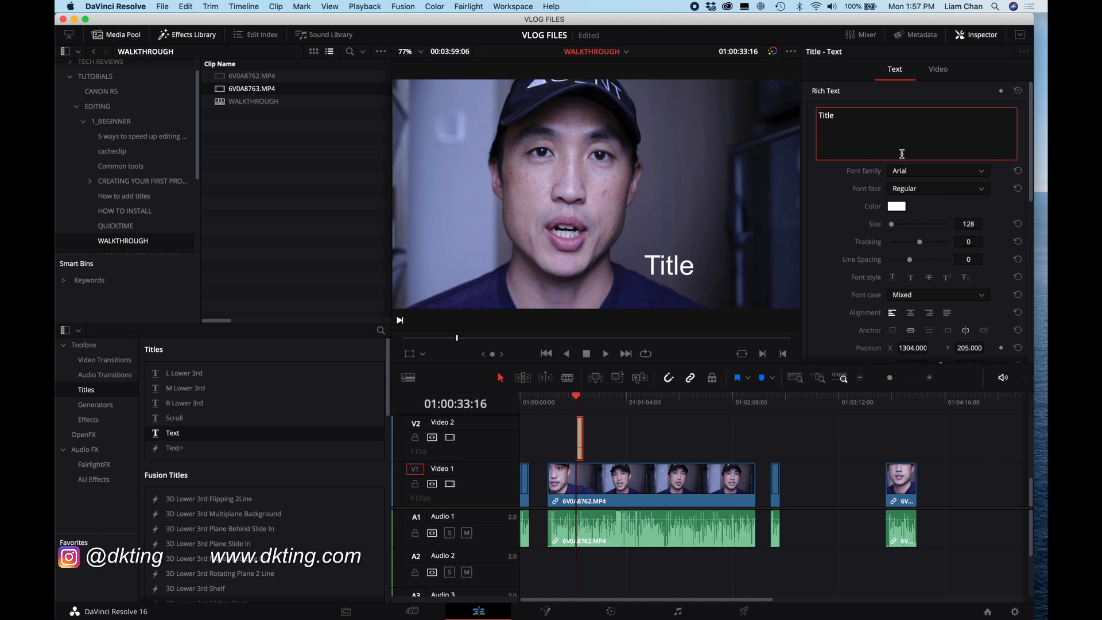
Step: Replace the title text with ONLINE LEARNING, split over two lines
{"action": "left_click_drag", "start_coordinate": [854, 116], "coordinate": [799, 117]}
{"action": "type", "text": "O"}
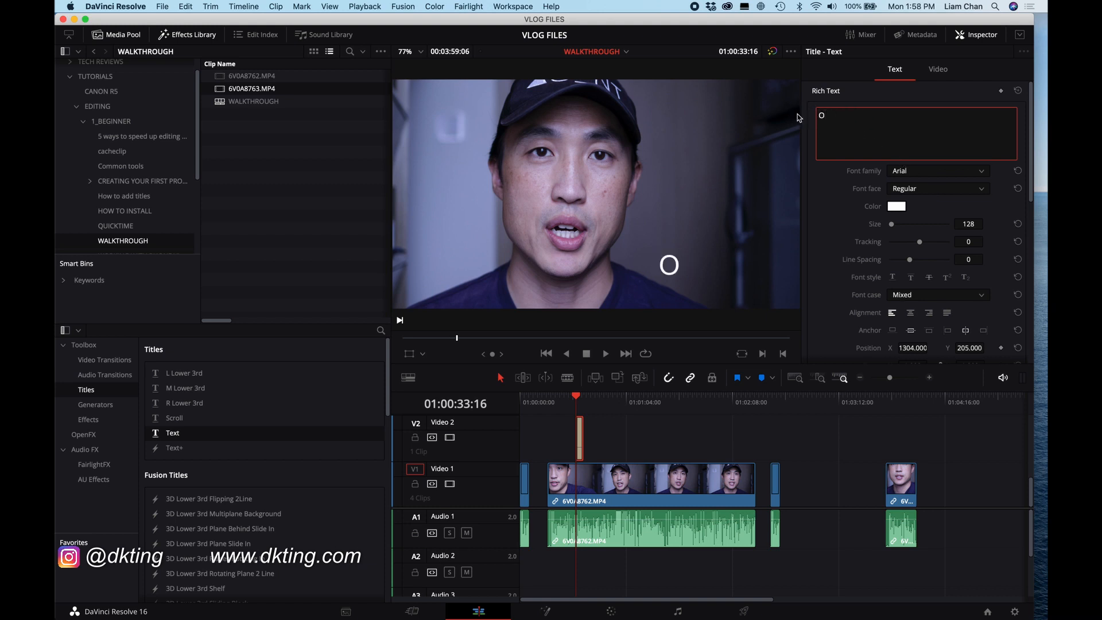
{"action": "type", "text": "NLINE L"}
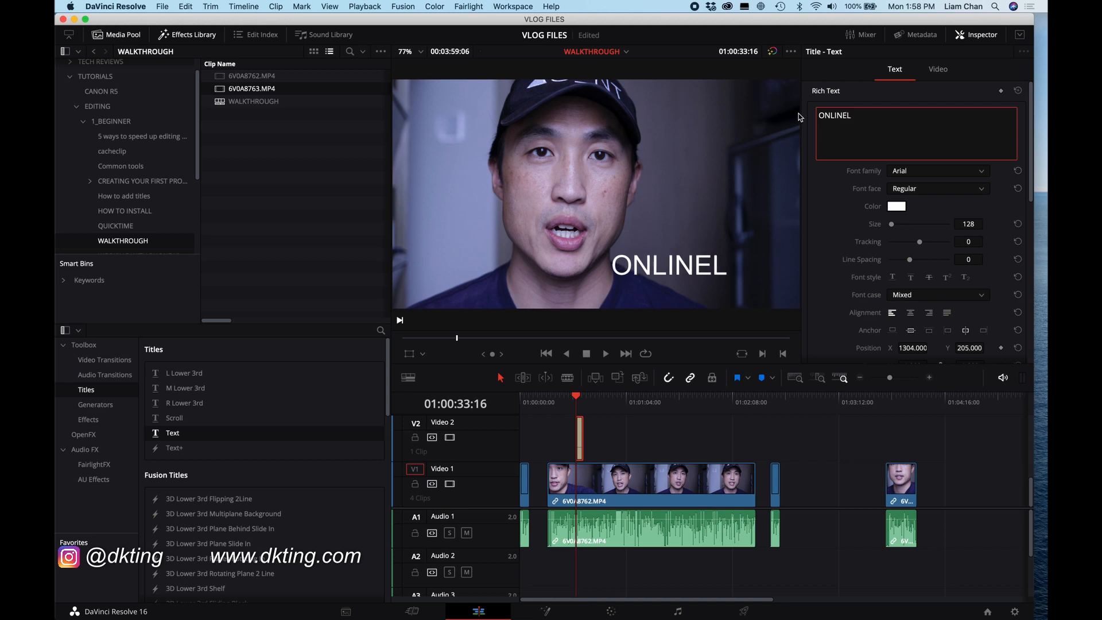
{"action": "type", "text": "EARNING"}
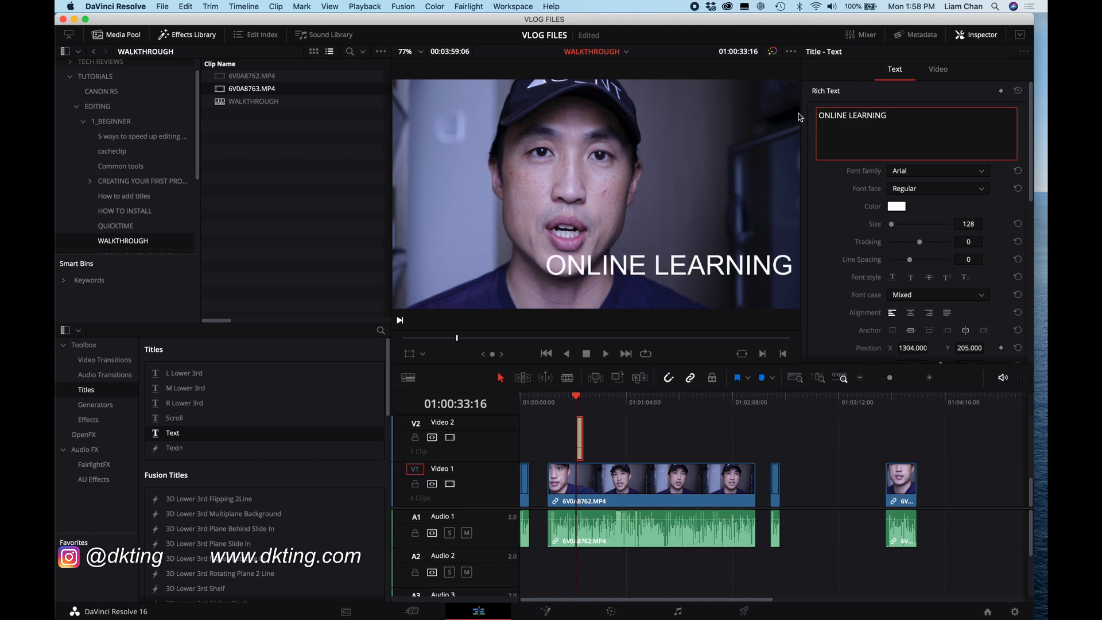
{"action": "key", "text": "Return"}
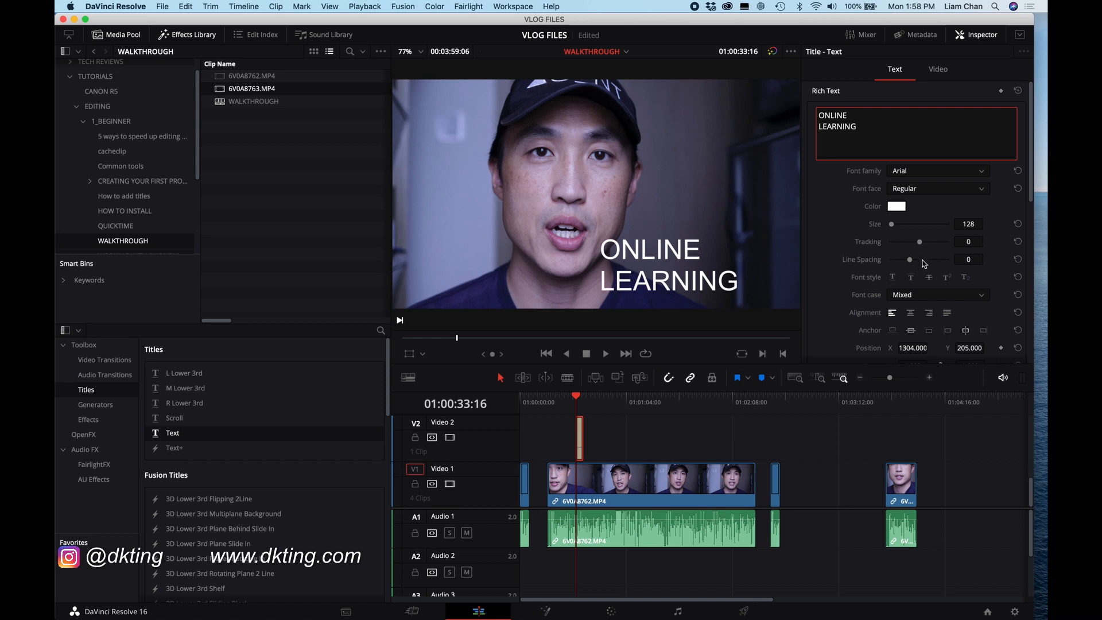
Step: Set the title's X position to 1524
{"action": "scroll", "coordinate": [922, 260], "scroll_direction": "down", "scroll_amount": 5}
{"action": "left_click_drag", "start_coordinate": [915, 268], "coordinate": [912, 273]}
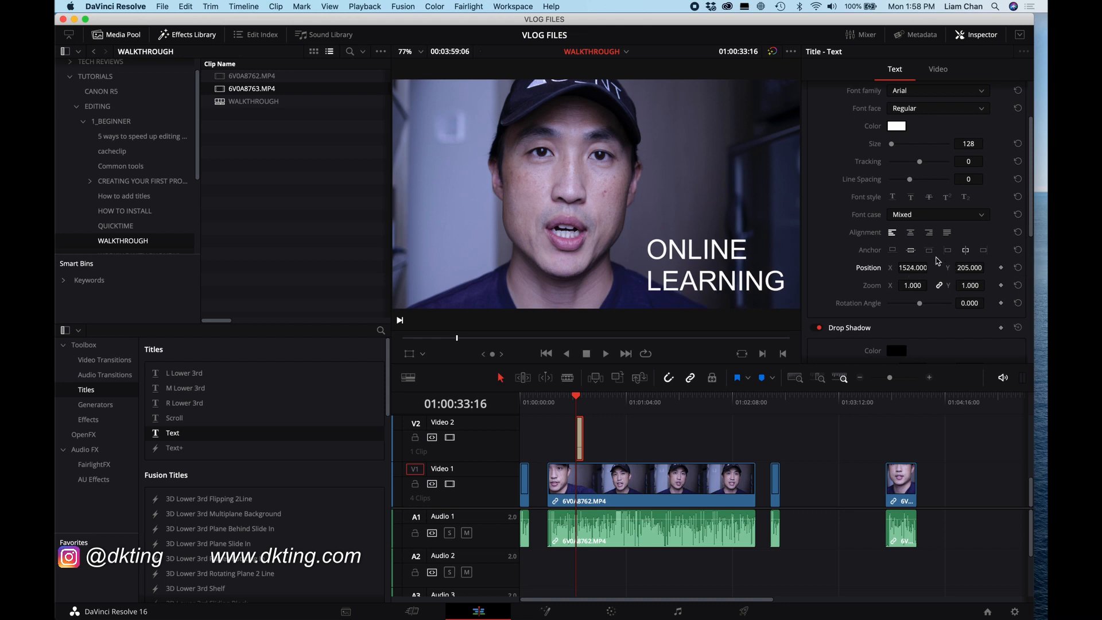
Step: Add a Cross Dissolve video transition to the start of the title clip
{"action": "scroll", "coordinate": [937, 261], "scroll_direction": "up", "scroll_amount": 3}
{"action": "scroll", "coordinate": [936, 261], "scroll_direction": "up", "scroll_amount": 1}
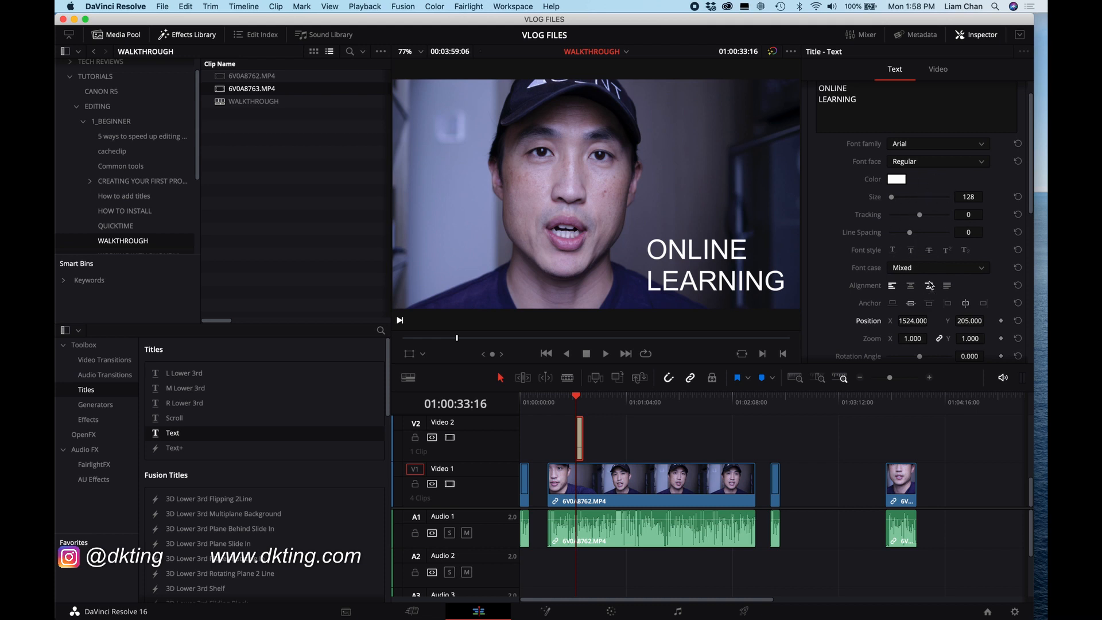
{"action": "scroll", "coordinate": [932, 278], "scroll_direction": "down", "scroll_amount": 1}
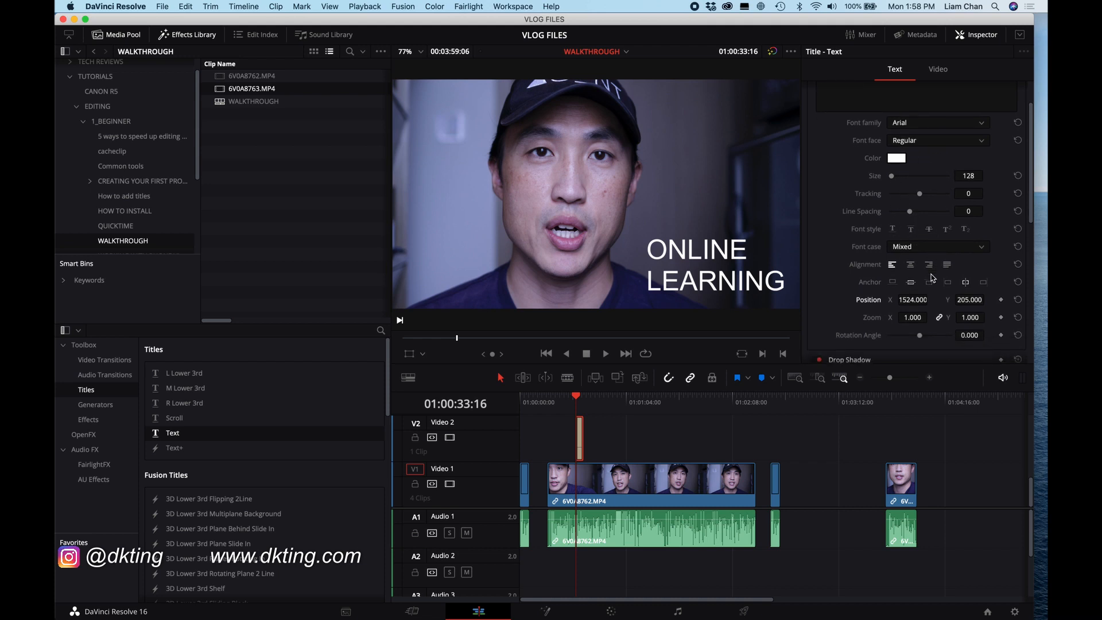
{"action": "left_click_drag", "start_coordinate": [890, 379], "coordinate": [898, 379]}
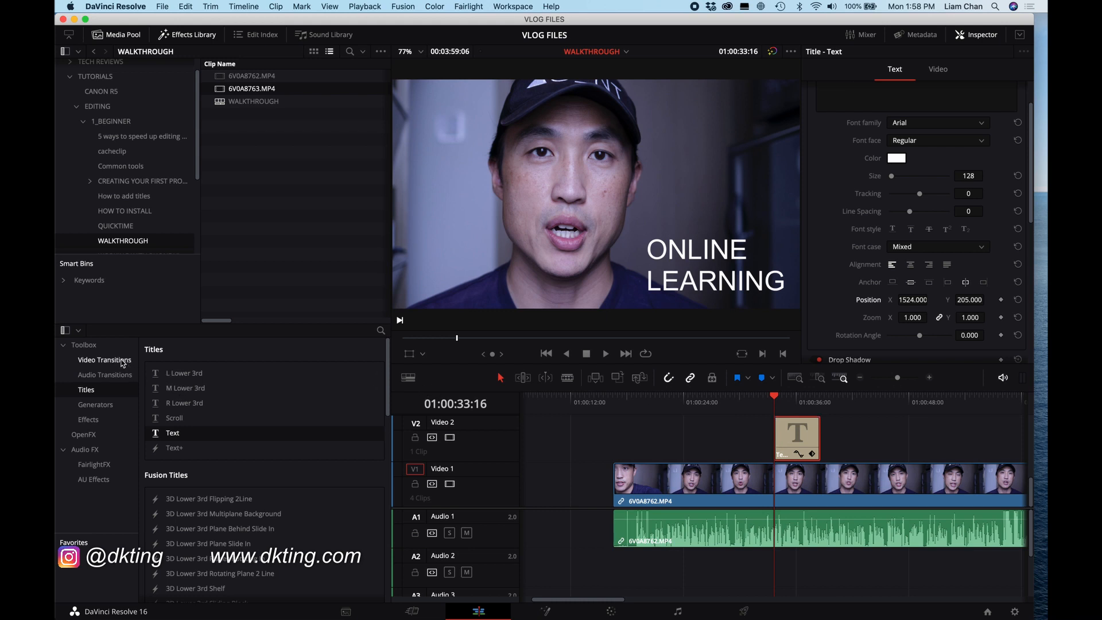
{"action": "left_click", "coordinate": [119, 361]}
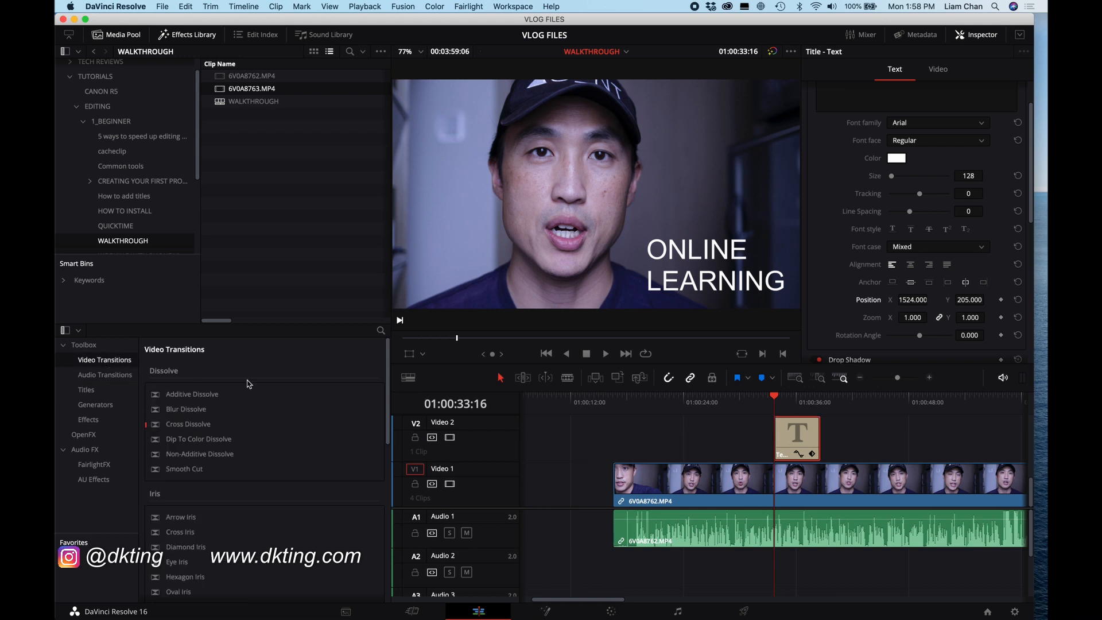
{"action": "left_click", "coordinate": [779, 440]}
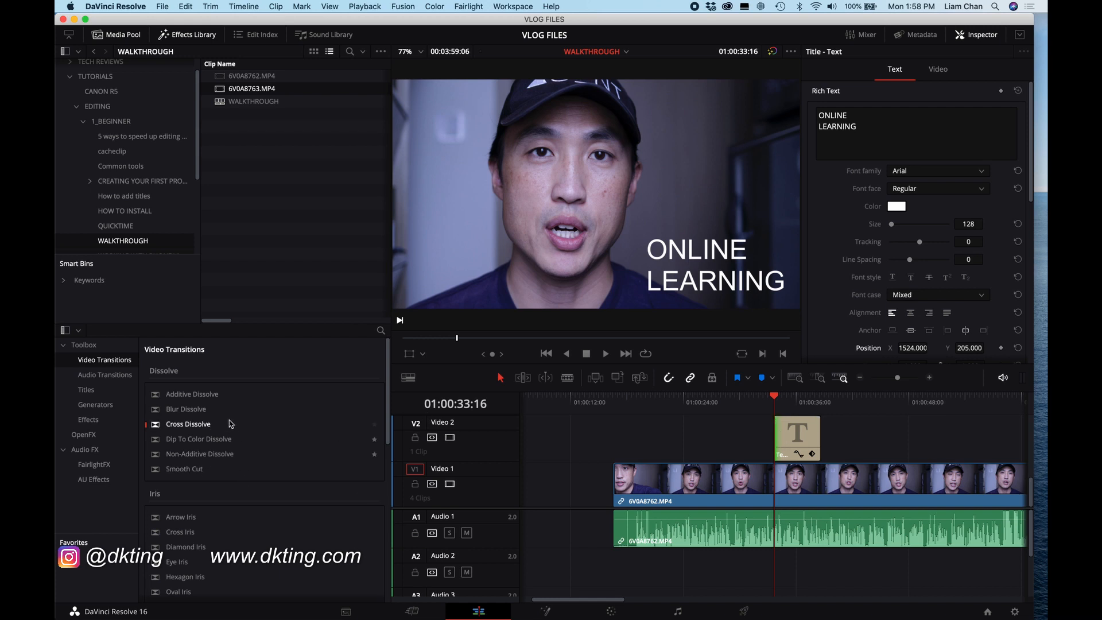
{"action": "left_click", "coordinate": [202, 426]}
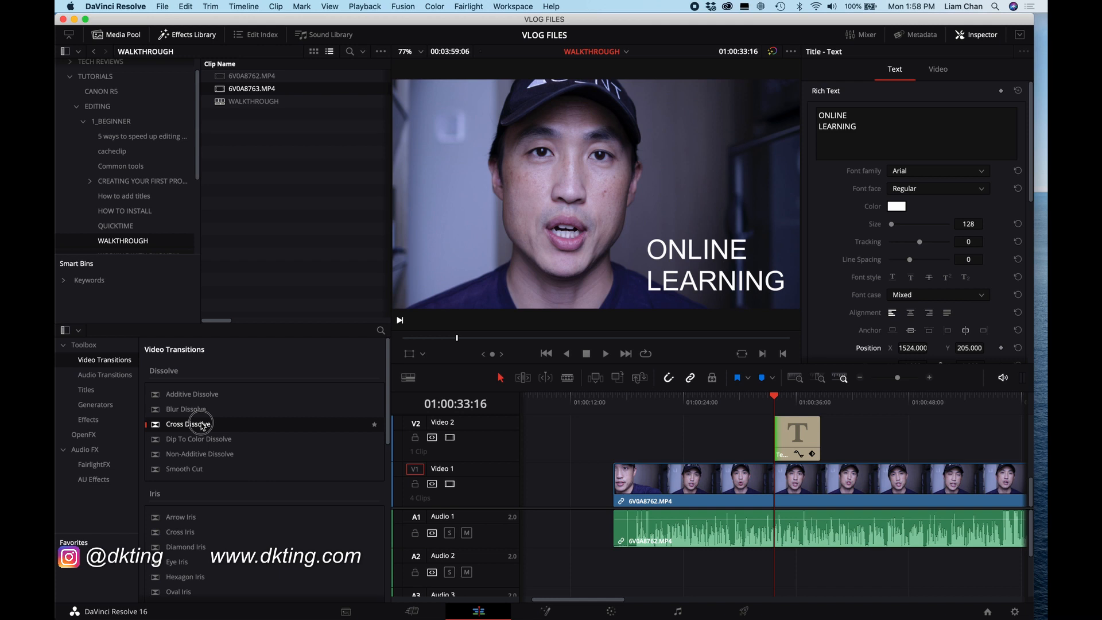
{"action": "left_click_drag", "start_coordinate": [202, 426], "coordinate": [782, 446]}
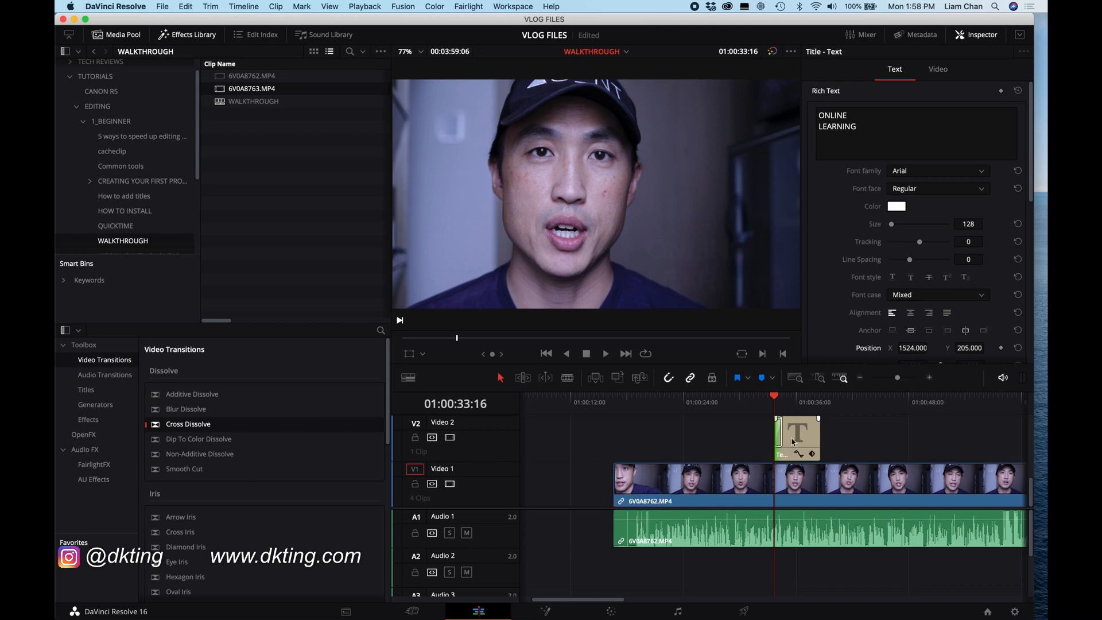
Step: Add a Cross Dissolve to the title clip and lengthen the title by extending its end
{"action": "left_click_drag", "start_coordinate": [175, 426], "coordinate": [795, 437]}
{"action": "left_click_drag", "start_coordinate": [823, 450], "coordinate": [846, 450]}
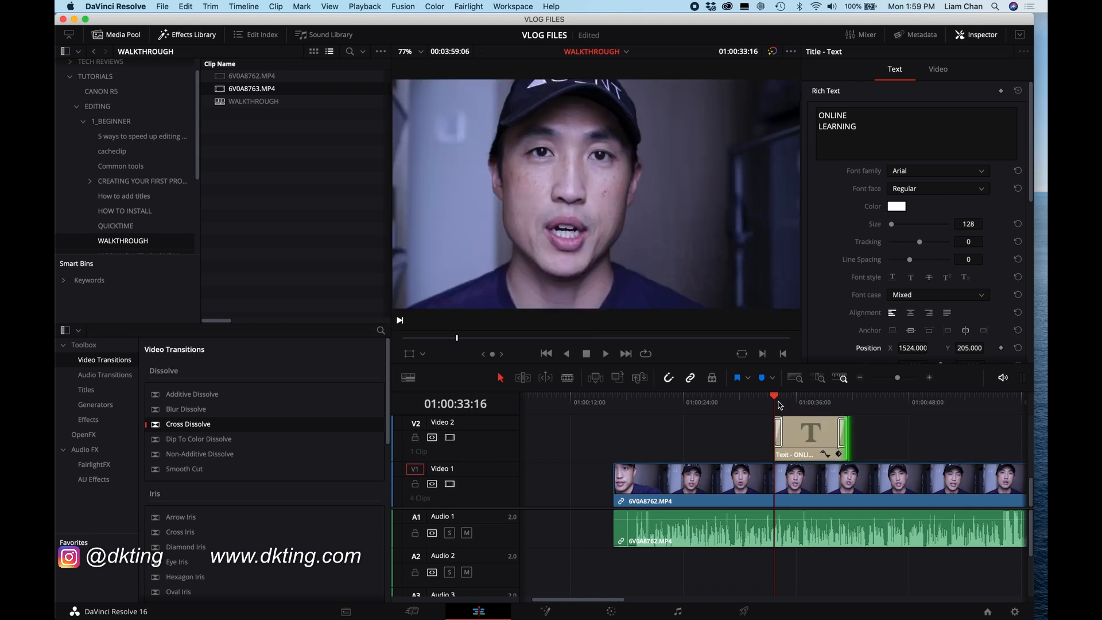
Step: Play back the timeline through the title section
{"action": "key", "text": "space"}
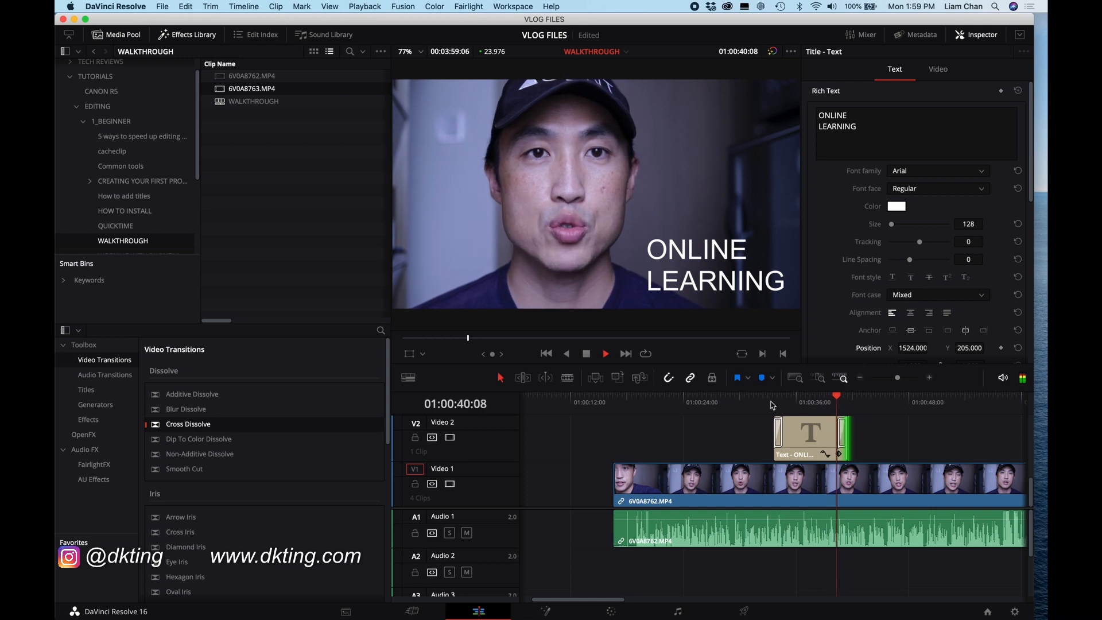
{"action": "key", "text": "space"}
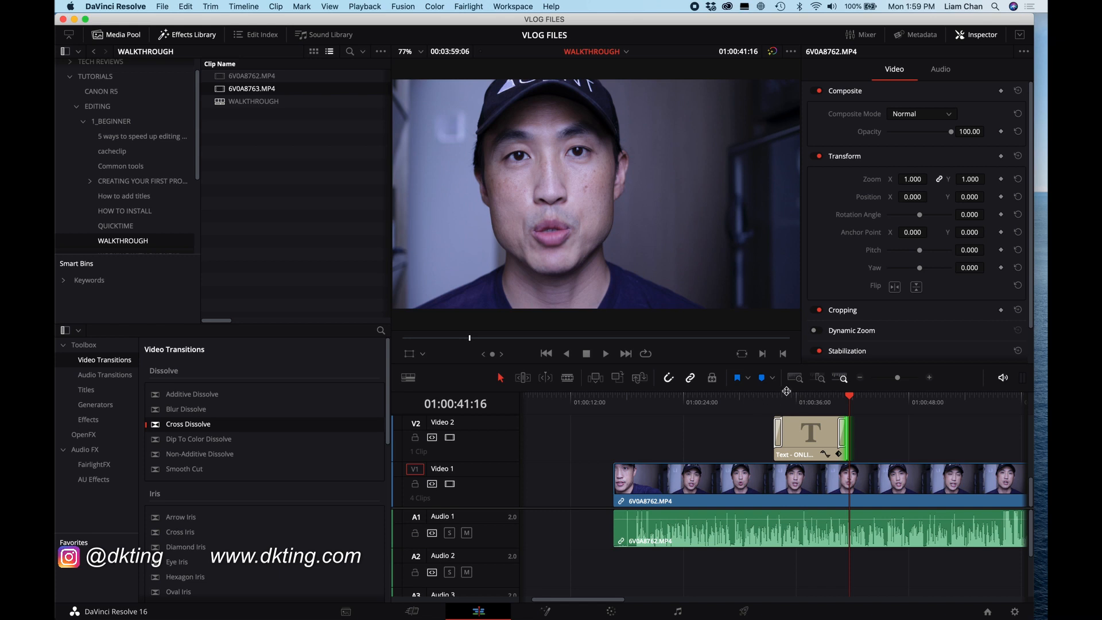
{"action": "left_click_drag", "start_coordinate": [898, 378], "coordinate": [893, 378]}
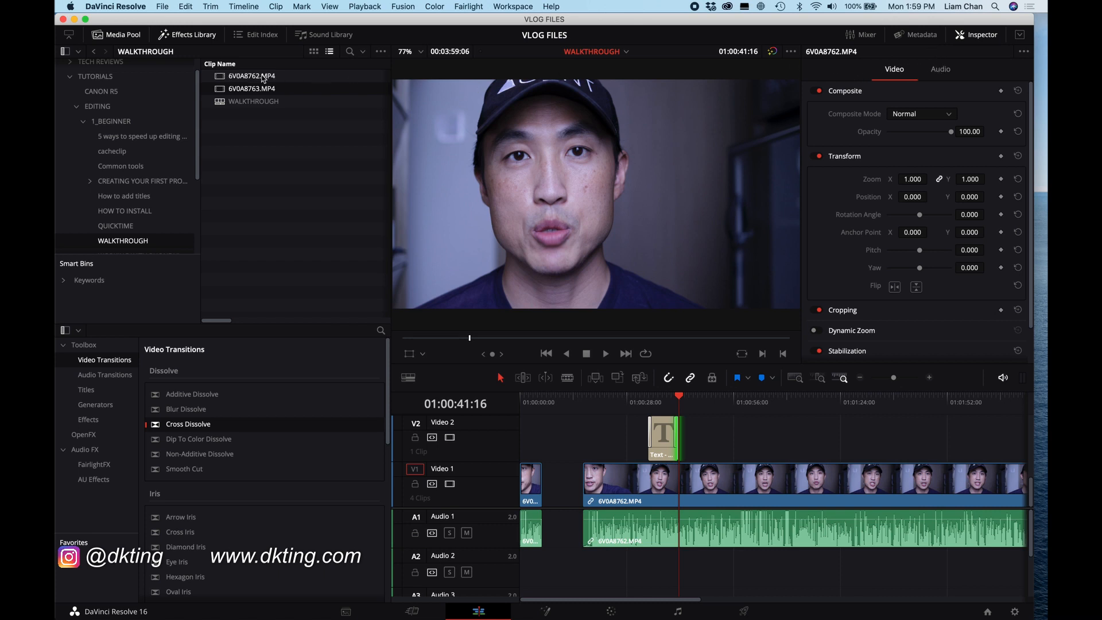
Step: Open 6V0A8763.MP4 in the source viewer and return the timeline playhead to the start
{"action": "double_click", "coordinate": [218, 90]}
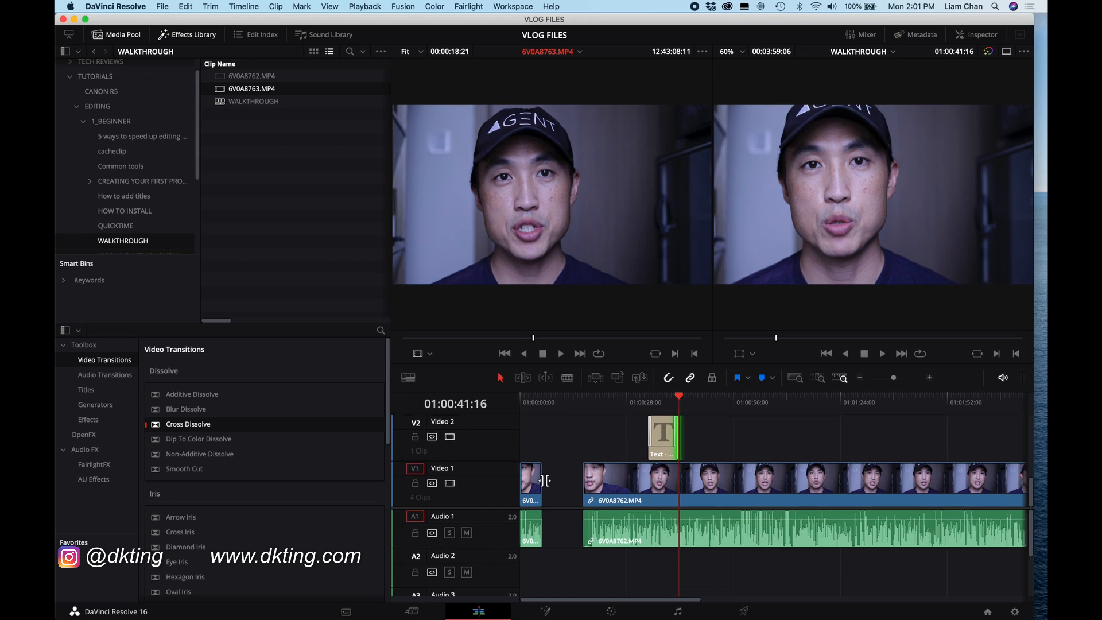
{"action": "scroll", "coordinate": [550, 557], "scroll_direction": "down", "scroll_amount": 2}
{"action": "scroll", "coordinate": [551, 557], "scroll_direction": "up", "scroll_amount": 2}
{"action": "left_click", "coordinate": [542, 404]}
{"action": "left_click_drag", "start_coordinate": [543, 406], "coordinate": [524, 410]}
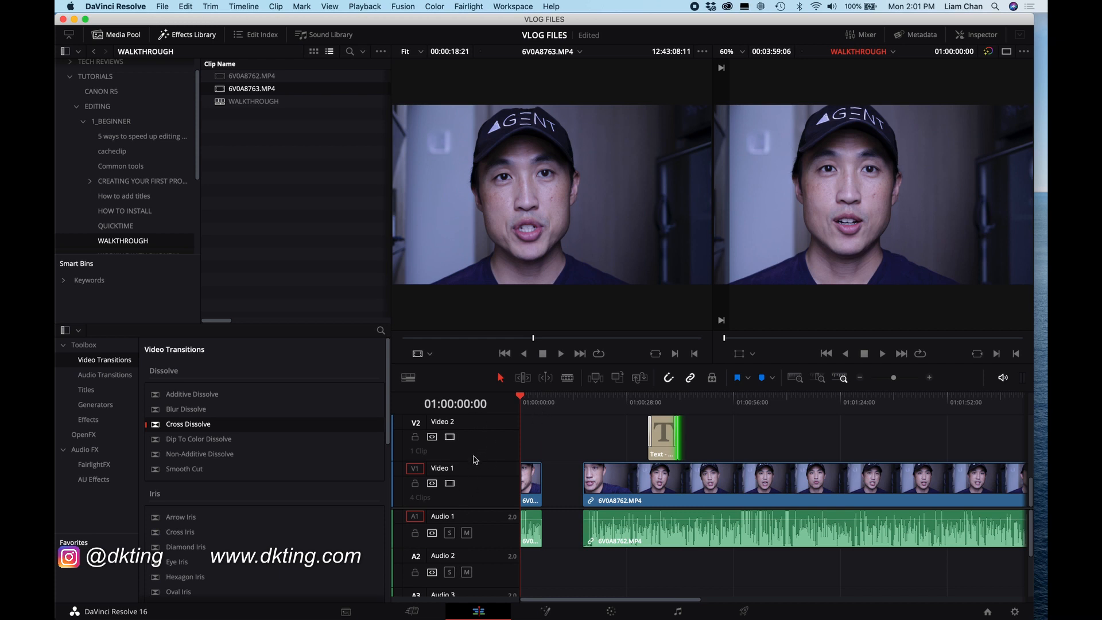
Step: Turn off linked selection and delete the audio of the first short clip
{"action": "left_click", "coordinate": [533, 491]}
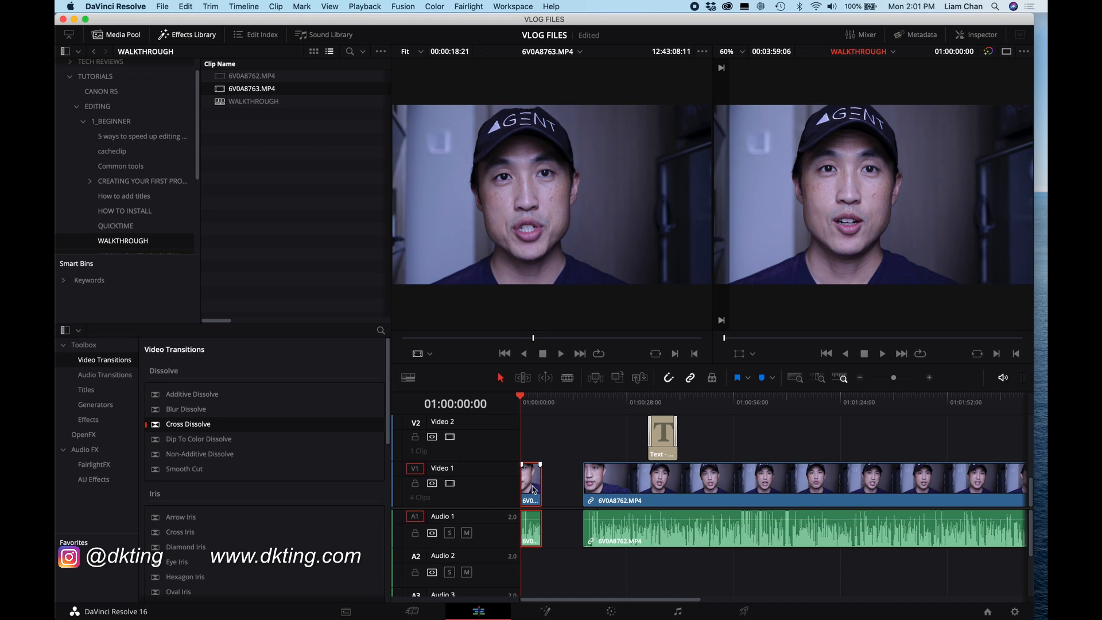
{"action": "left_click", "coordinate": [690, 378]}
{"action": "left_click", "coordinate": [565, 538]}
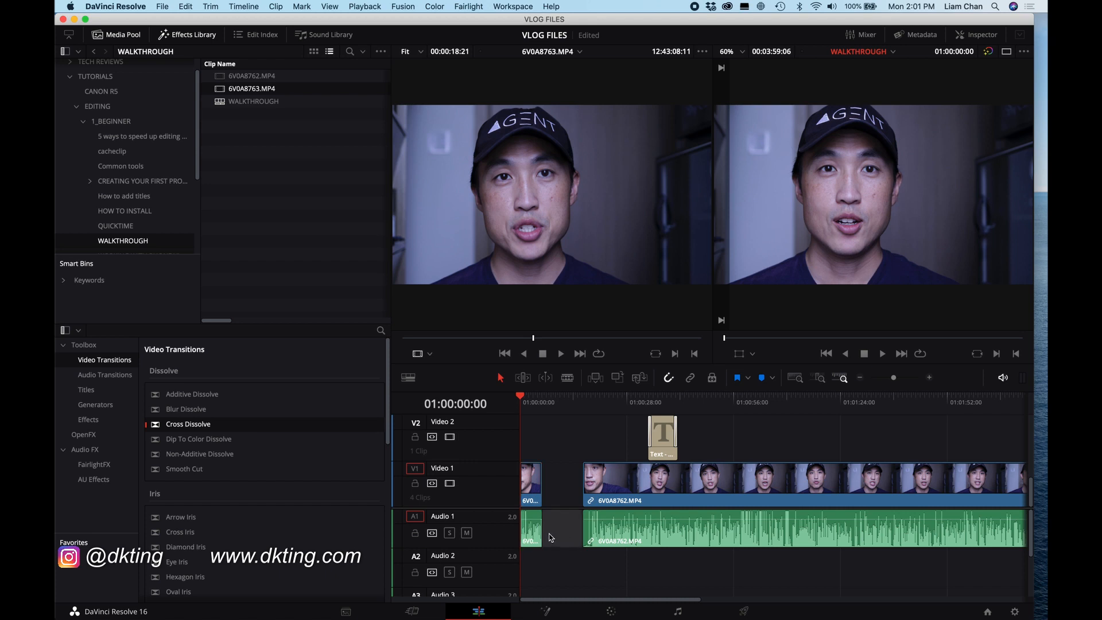
{"action": "left_click", "coordinate": [531, 540]}
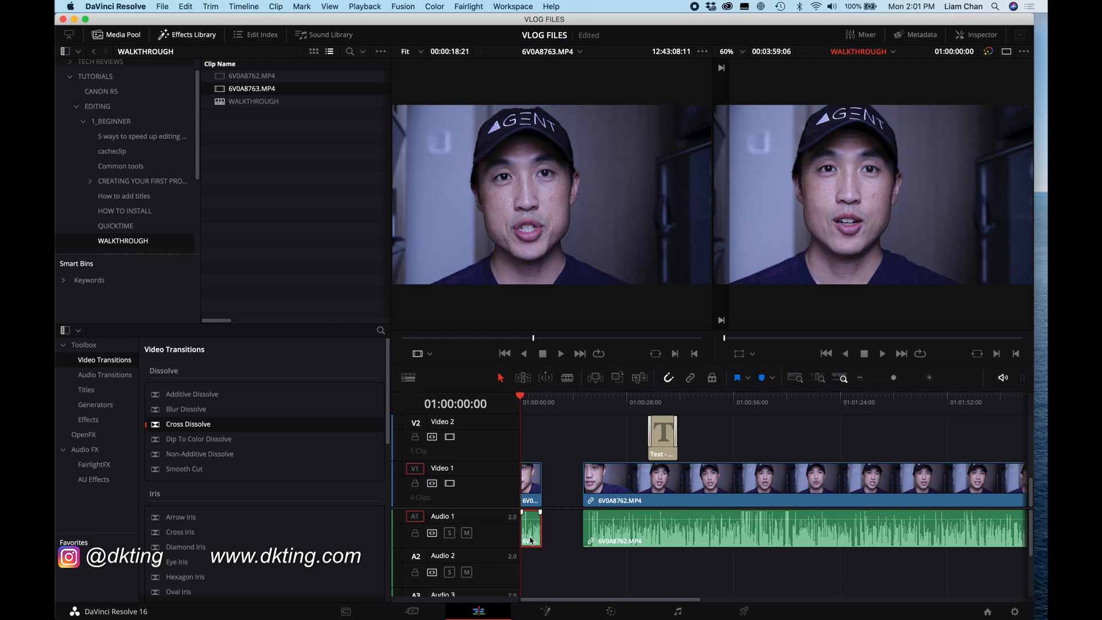
{"action": "key", "text": "BackSpace"}
Step: Play from the start, return the playhead, and undo the audio deletion
{"action": "key", "text": "space"}
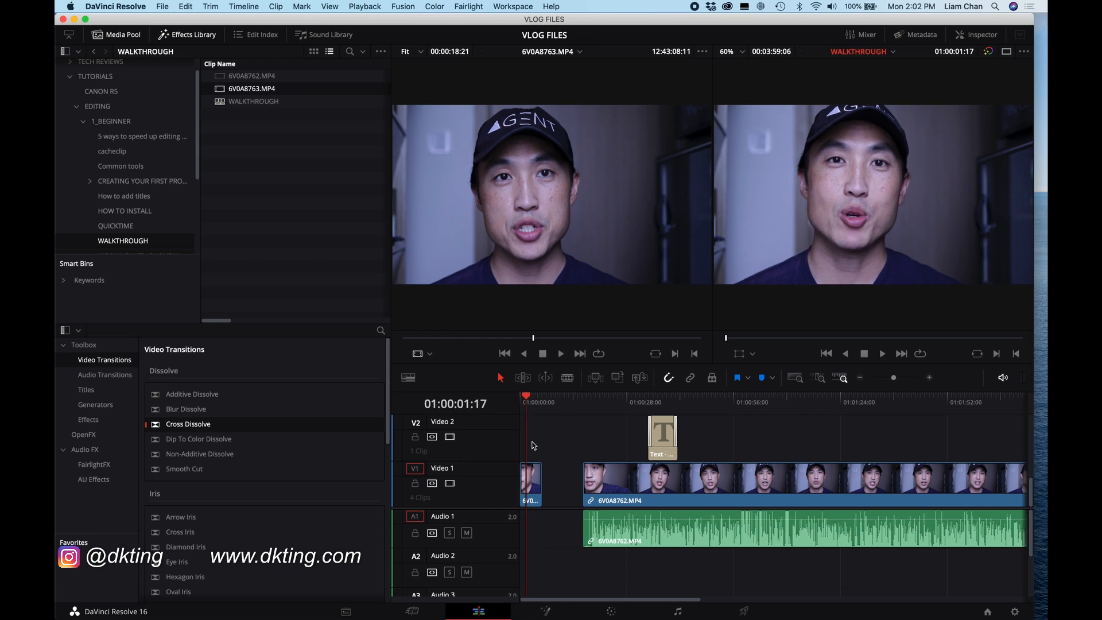
{"action": "left_click", "coordinate": [514, 404]}
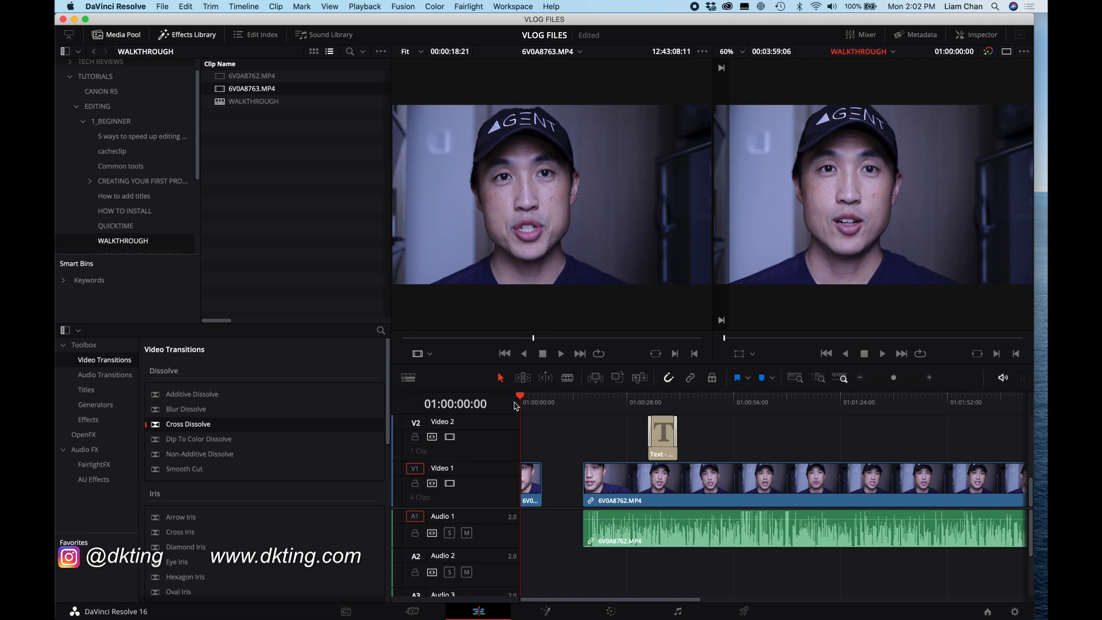
{"action": "key", "text": "super+z"}
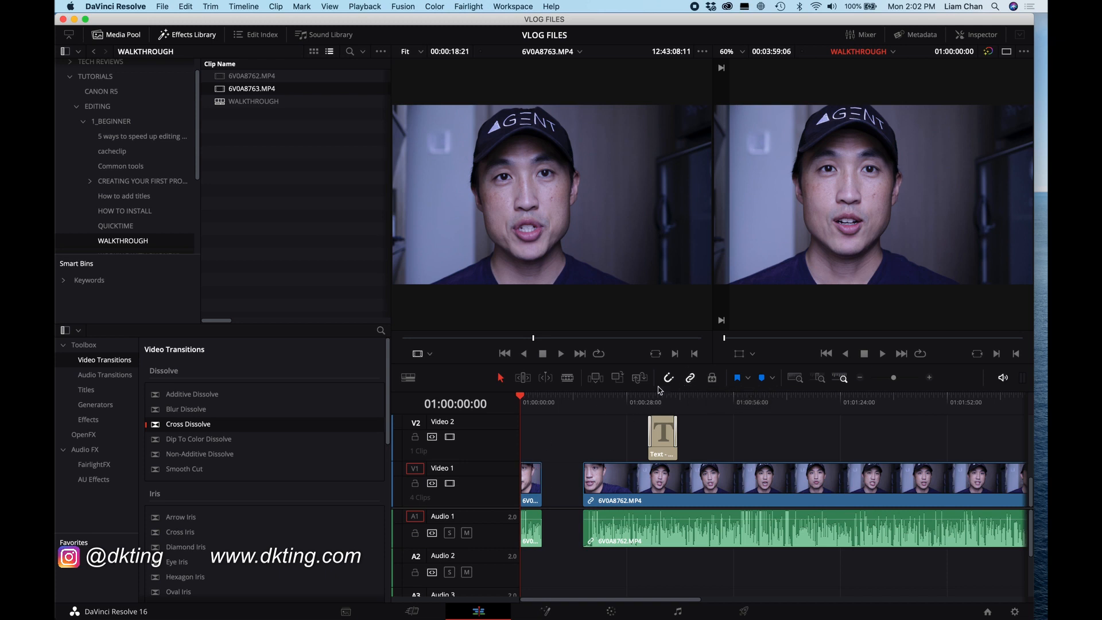
Step: Turn linked selection back on and move the playhead to about 01:00:29:07 near the title
{"action": "left_click", "coordinate": [690, 377]}
{"action": "left_click_drag", "start_coordinate": [615, 402], "coordinate": [585, 403]}
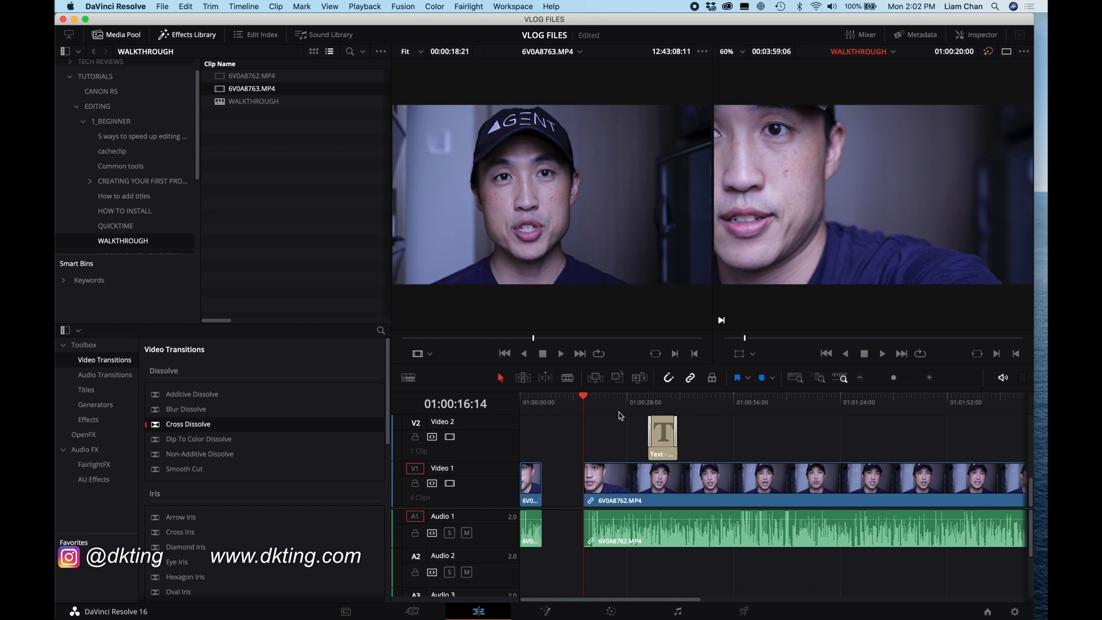
{"action": "mouse_move", "coordinate": [583, 399]}
{"action": "left_mouse_down"}
{"action": "mouse_move", "coordinate": [605, 408]}
{"action": "mouse_move", "coordinate": [586, 413]}
{"action": "left_mouse_up"}
{"action": "left_click_drag", "start_coordinate": [590, 400], "coordinate": [633, 405]}
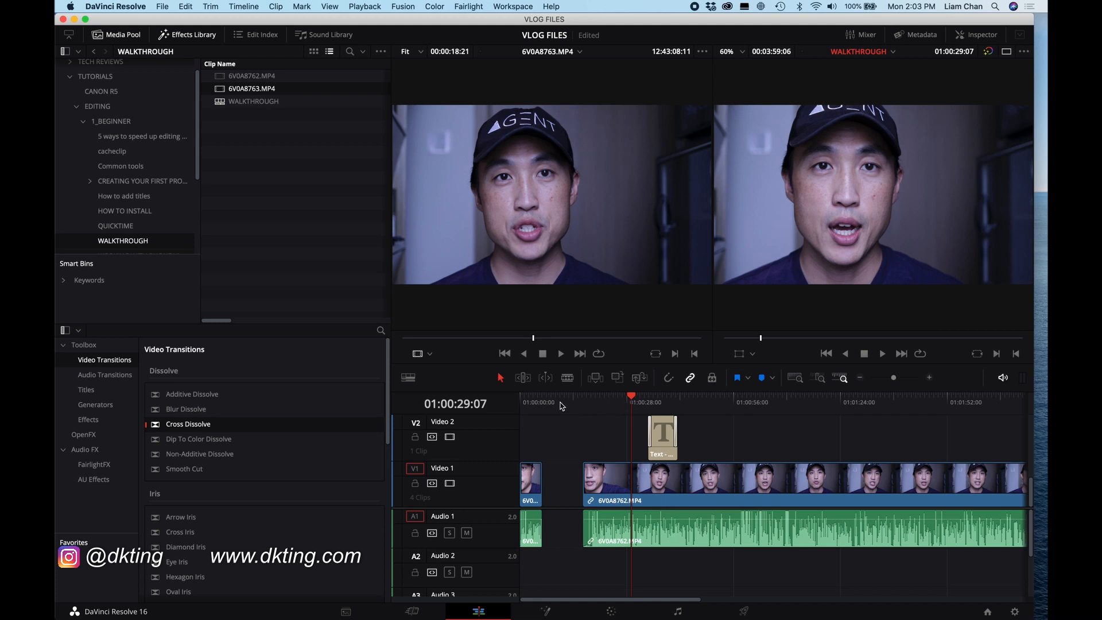
Step: Switch to the Blade edit mode and turn on snapping
{"action": "left_click", "coordinate": [568, 379]}
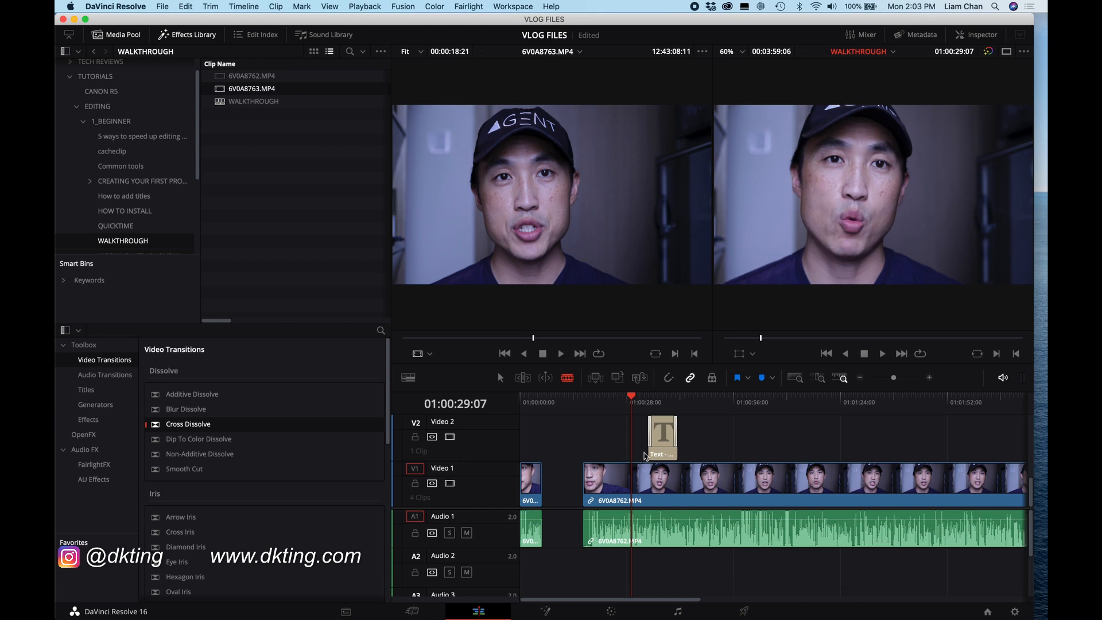
{"action": "left_click", "coordinate": [669, 379]}
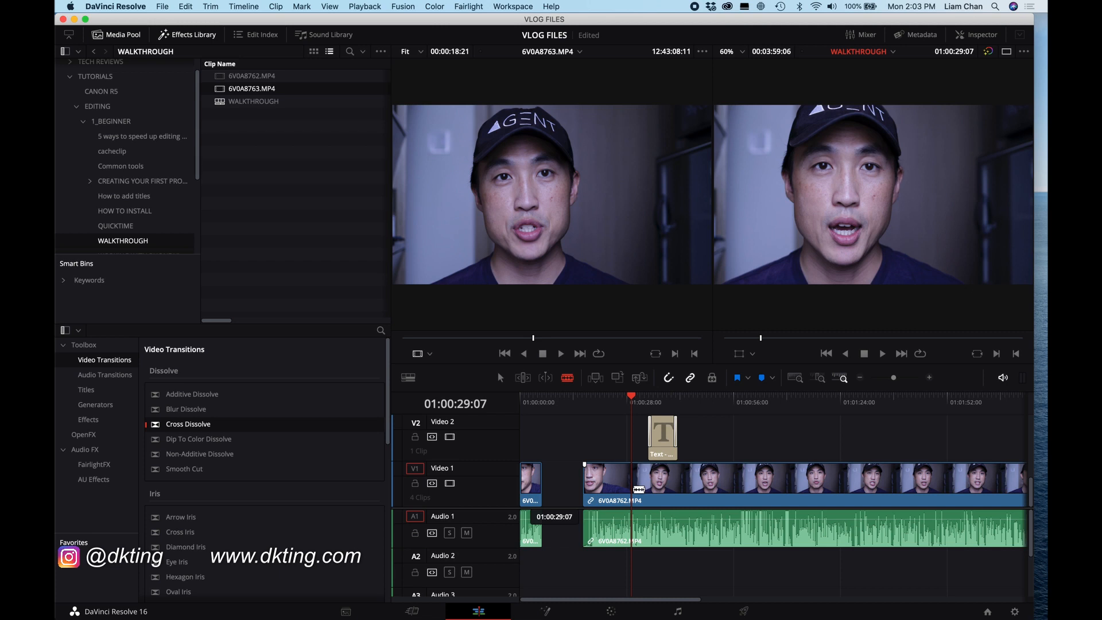
Step: Cut the long clip at the playhead with the blade, then return to the selection mode
{"action": "left_click", "coordinate": [638, 489]}
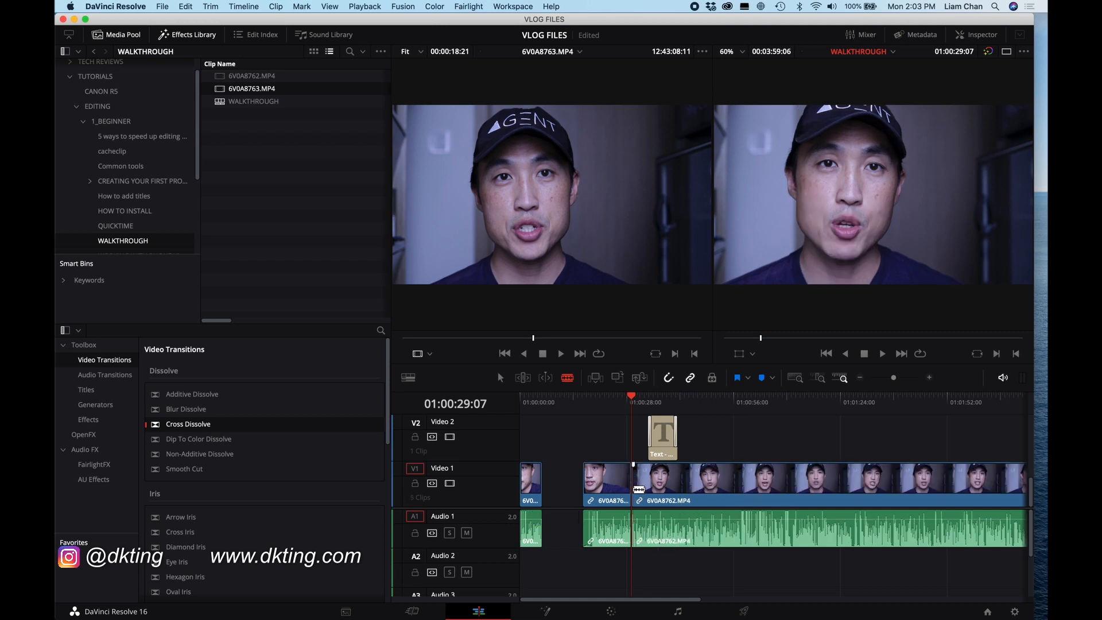
{"action": "key", "text": "a"}
Step: Move the clip segment after the cut left so it sits directly after the first short clip
{"action": "left_click", "coordinate": [673, 402]}
{"action": "left_click_drag", "start_coordinate": [673, 402], "coordinate": [678, 402]}
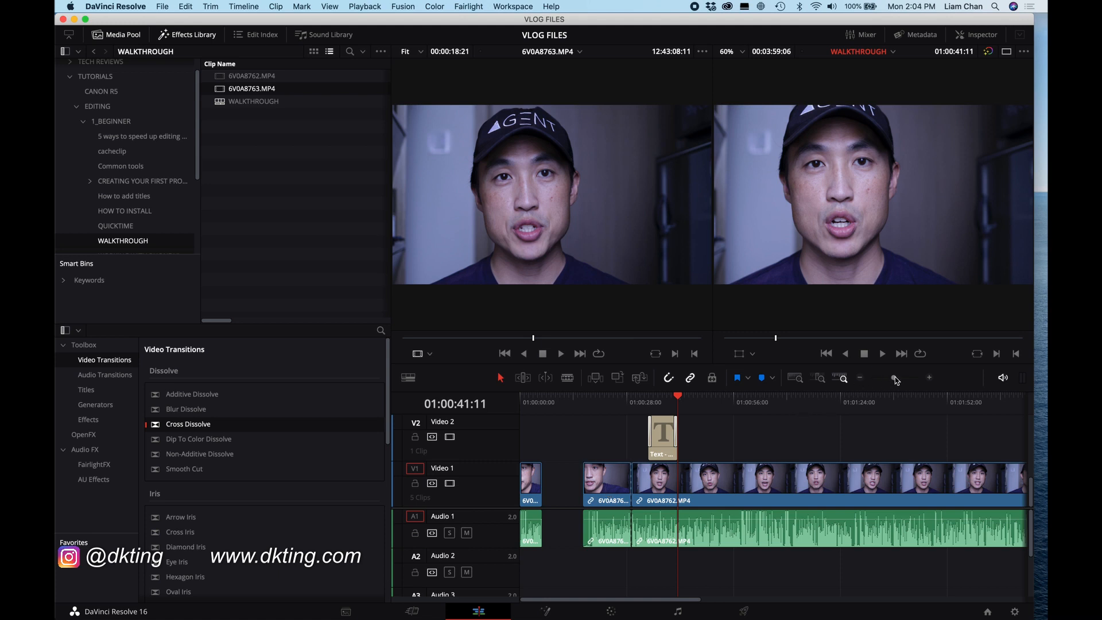
{"action": "left_click_drag", "start_coordinate": [894, 378], "coordinate": [899, 377]}
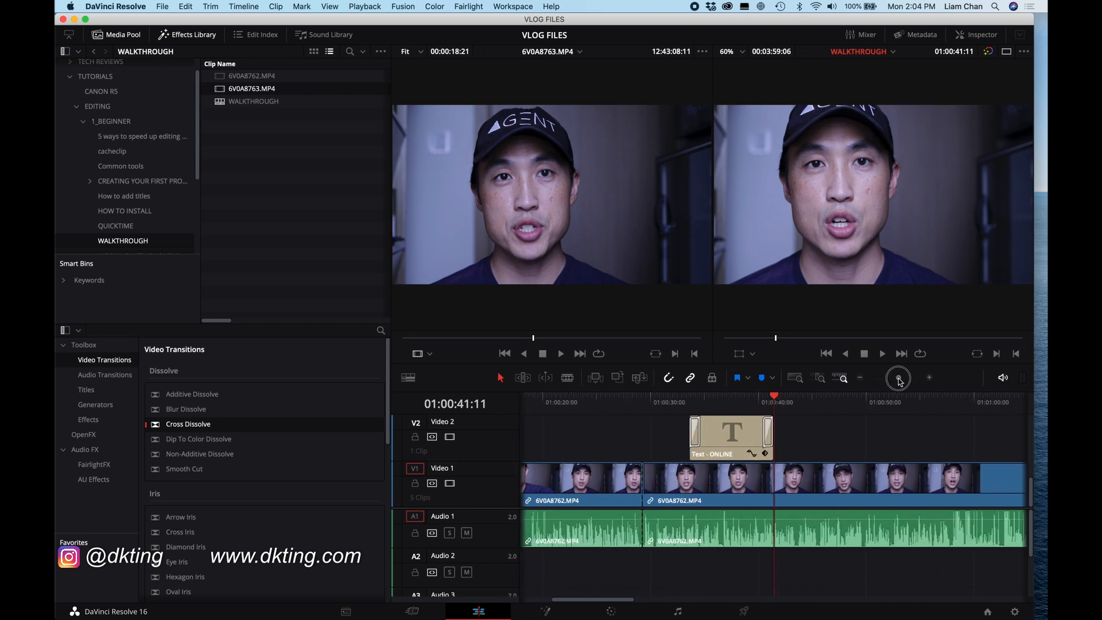
{"action": "scroll", "coordinate": [636, 479], "scroll_direction": "left", "scroll_amount": 5}
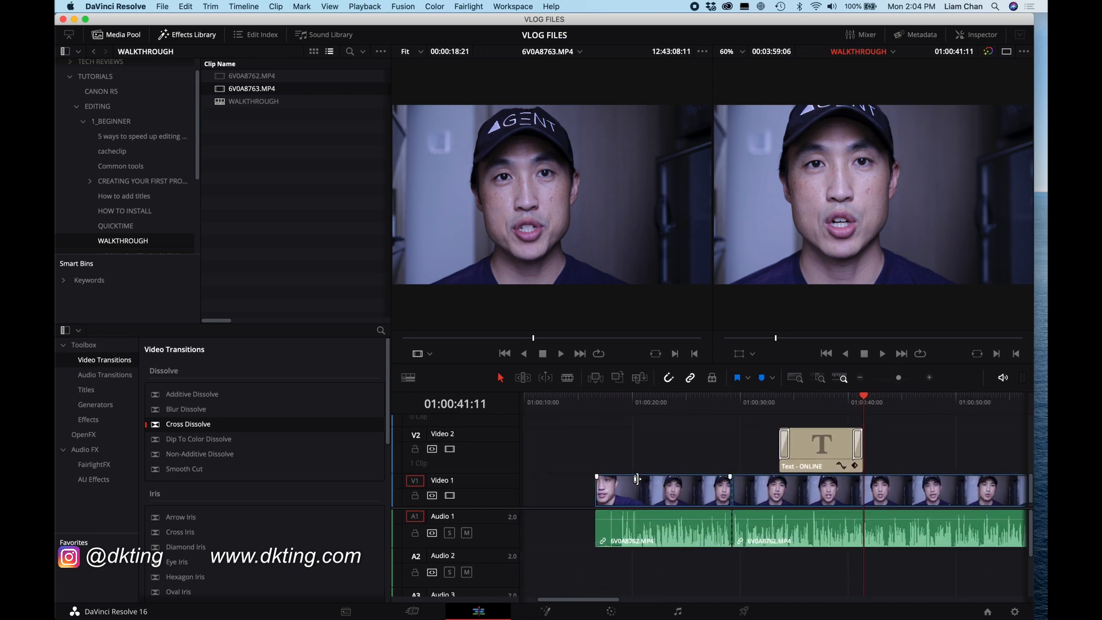
{"action": "scroll", "coordinate": [636, 482], "scroll_direction": "left", "scroll_amount": 3}
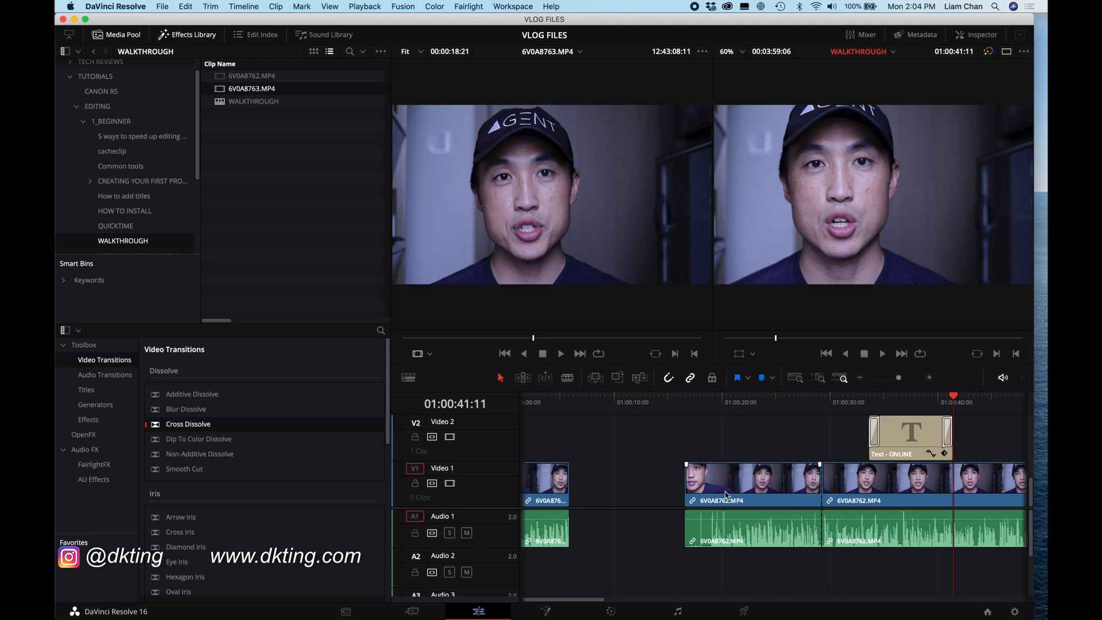
{"action": "left_click", "coordinate": [757, 492]}
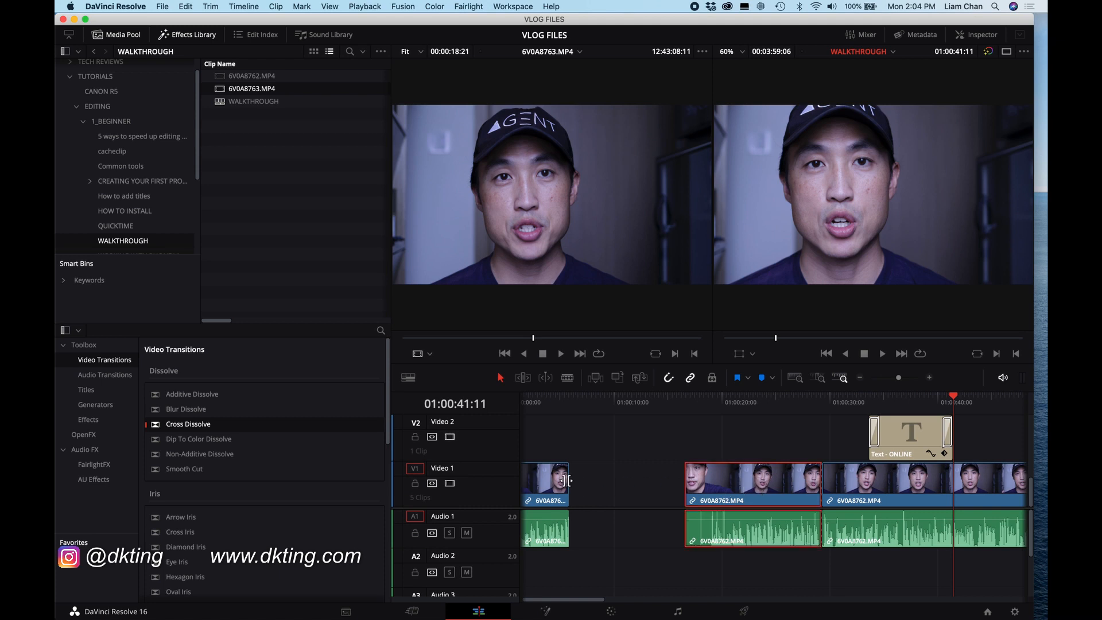
{"action": "left_click", "coordinate": [748, 491]}
{"action": "left_click_drag", "start_coordinate": [748, 491], "coordinate": [642, 487]}
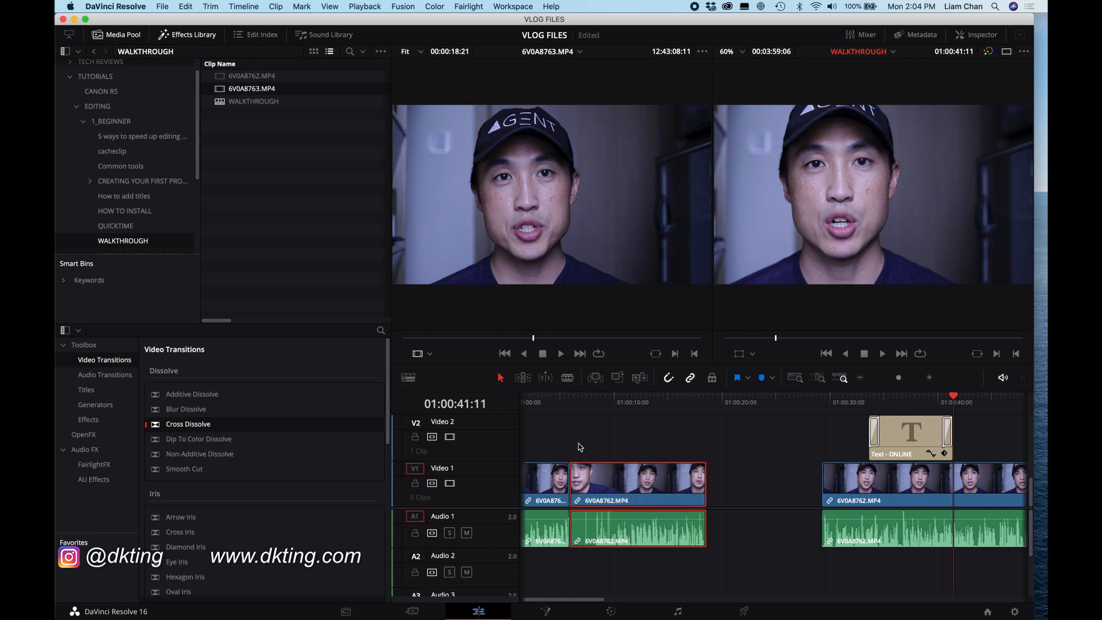
Step: Trim both the start and the end of the moved clip to shorten it
{"action": "left_click", "coordinate": [557, 403]}
{"action": "left_click_drag", "start_coordinate": [557, 403], "coordinate": [594, 411]}
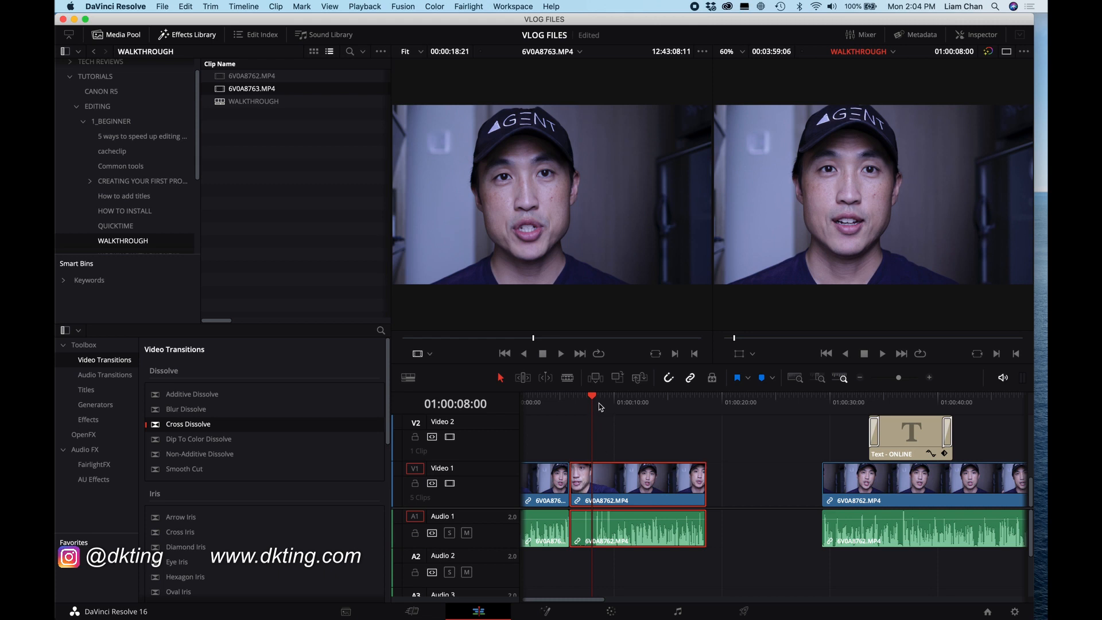
{"action": "left_click", "coordinate": [598, 404]}
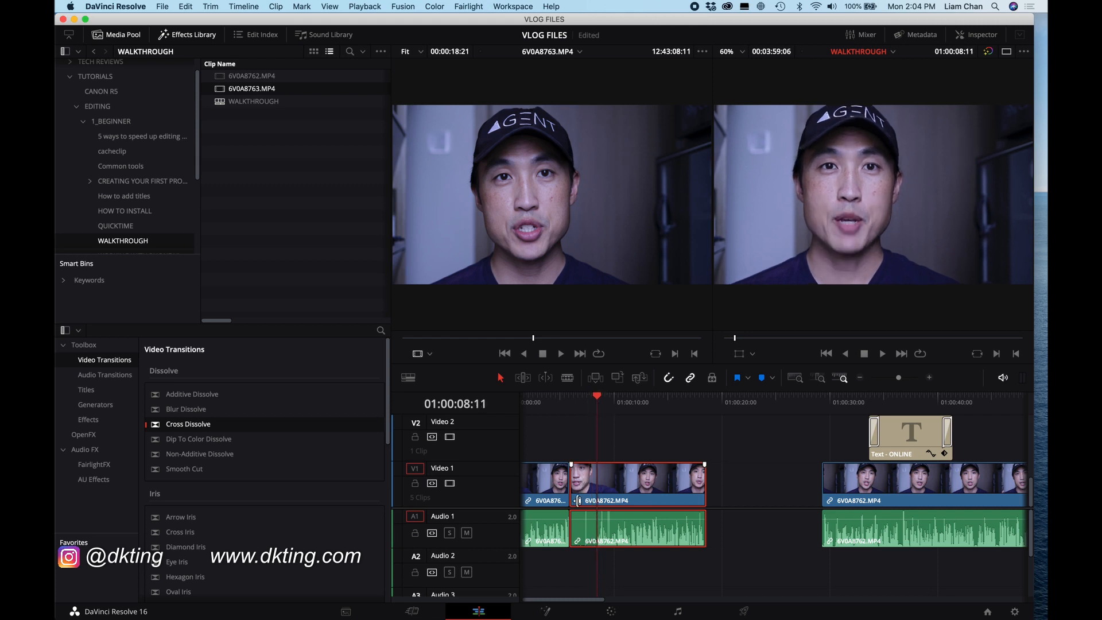
{"action": "left_click_drag", "start_coordinate": [579, 501], "coordinate": [625, 499]}
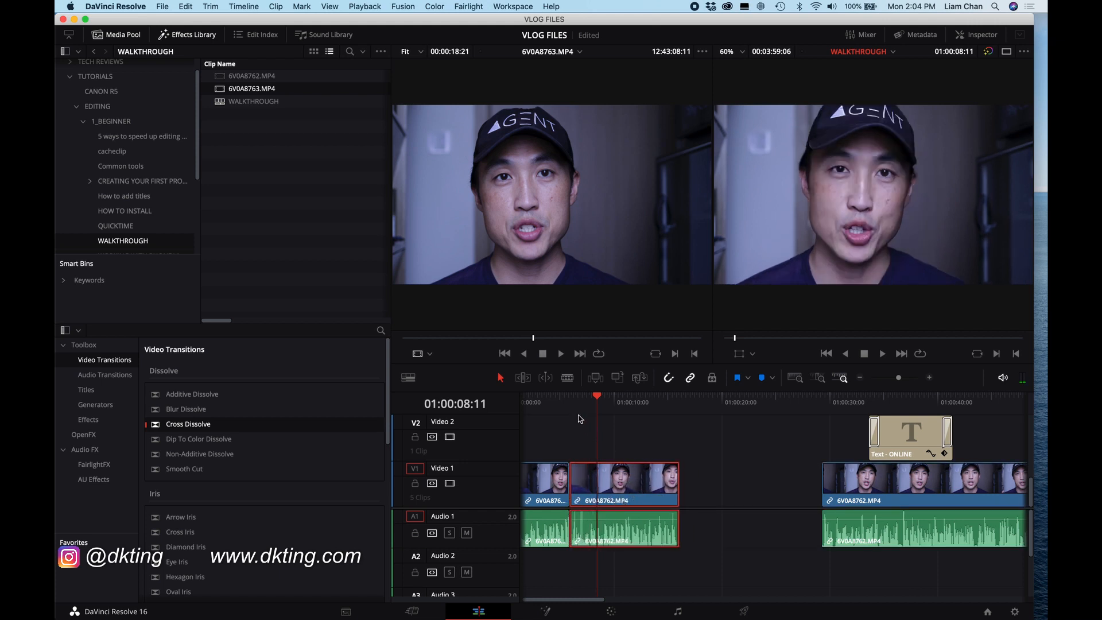
{"action": "left_click_drag", "start_coordinate": [552, 402], "coordinate": [620, 411]}
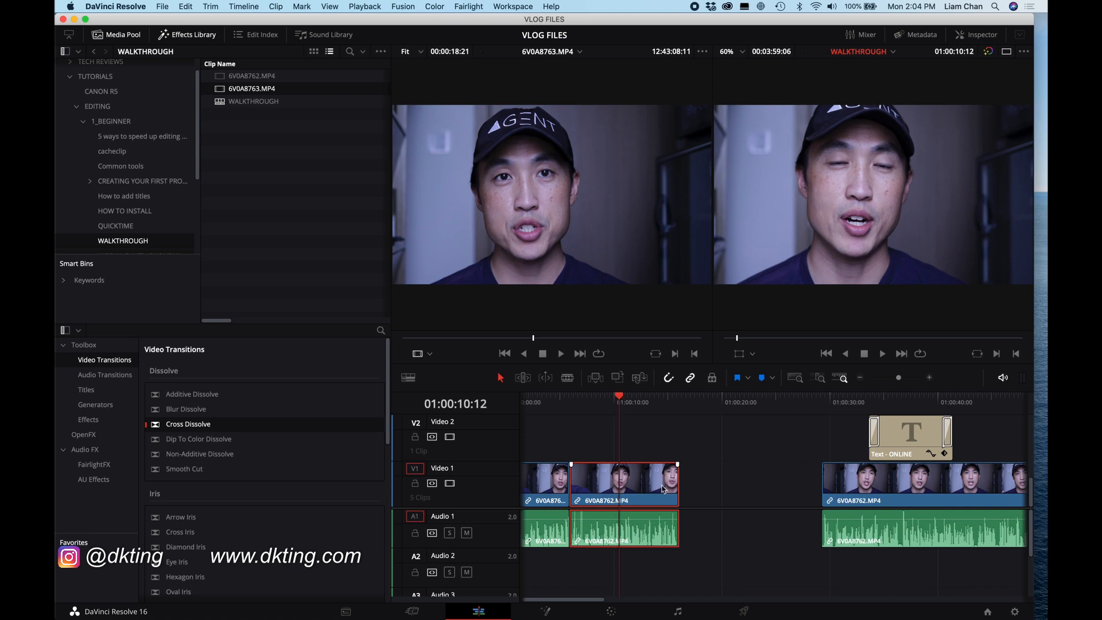
{"action": "left_click_drag", "start_coordinate": [677, 491], "coordinate": [652, 492]}
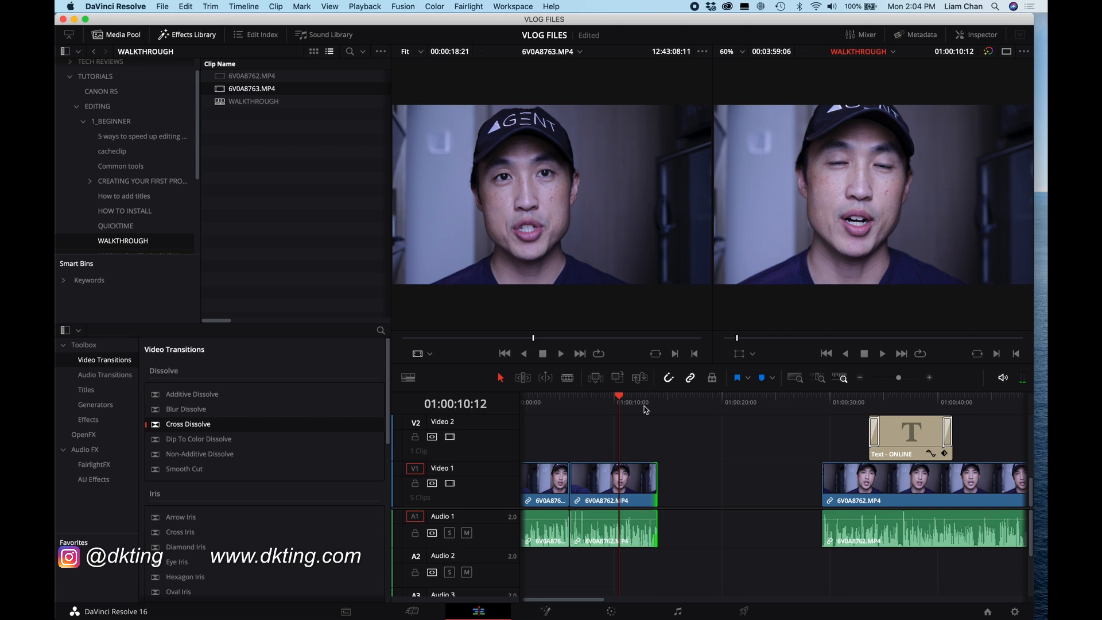
Step: Delete the empty gap in Video 1 after the trimmed clip and save the project
{"action": "key", "text": "super+s"}
{"action": "left_click", "coordinate": [730, 493]}
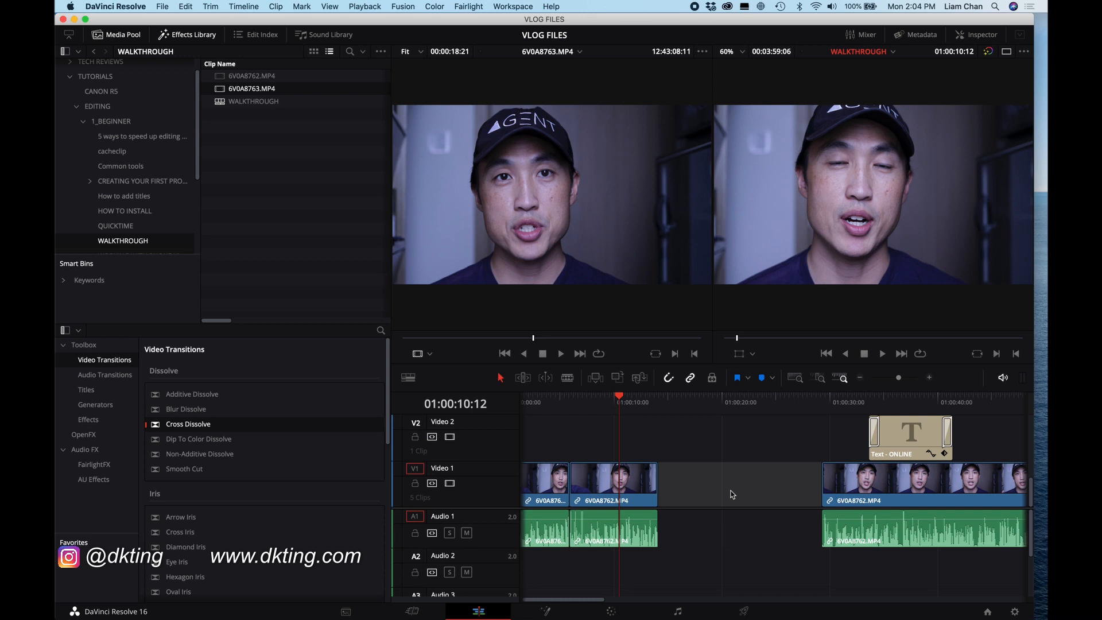
{"action": "key", "text": "Delete"}
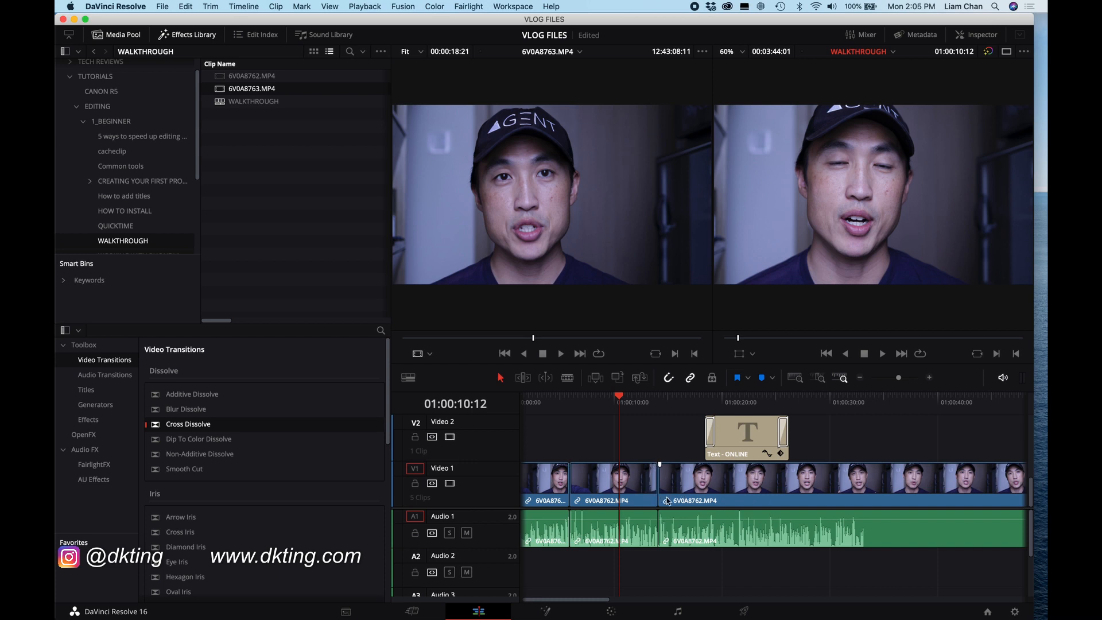
{"action": "key", "text": "super+s"}
Step: Move the trimmed clip up to Video 2, placing it just after the title
{"action": "left_click", "coordinate": [634, 498]}
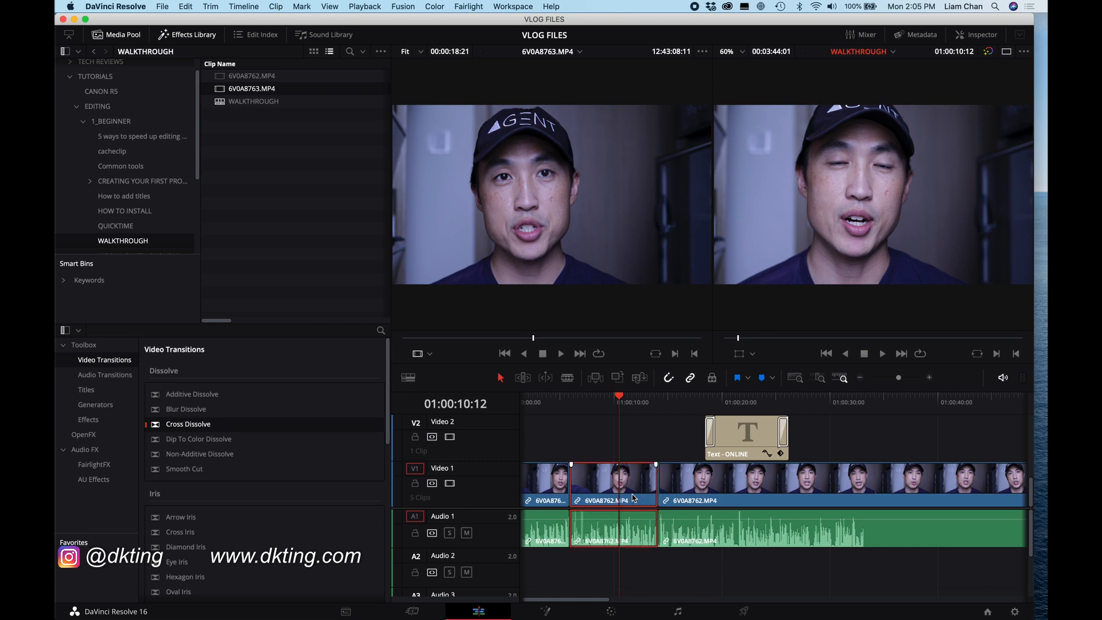
{"action": "left_click_drag", "start_coordinate": [634, 498], "coordinate": [861, 439]}
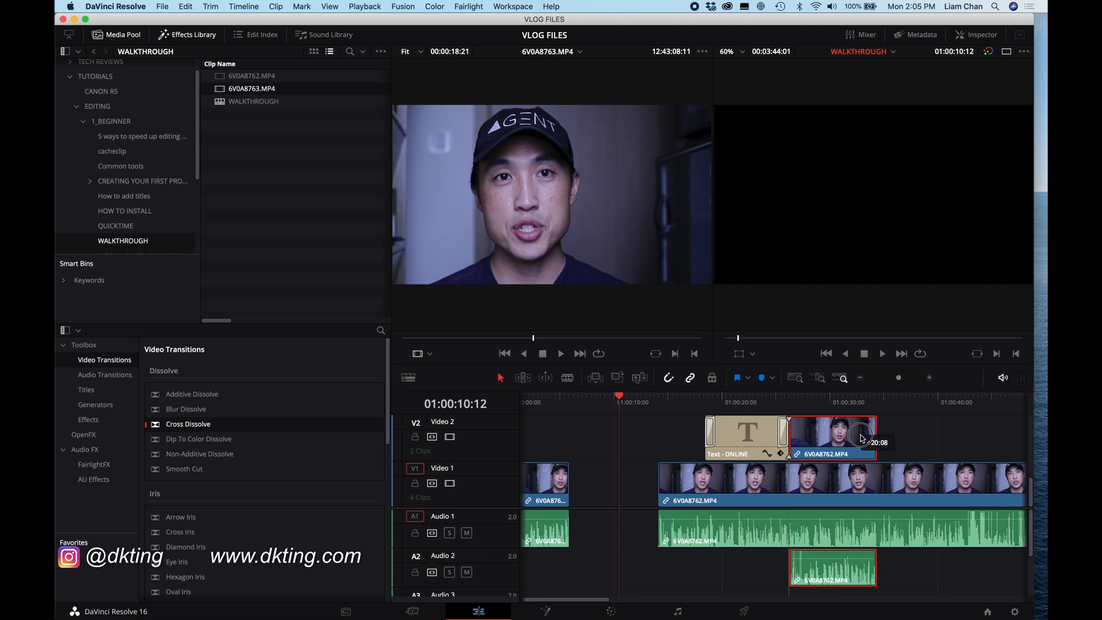
{"action": "mouse_move", "coordinate": [861, 439]}
{"action": "left_mouse_down"}
{"action": "mouse_move", "coordinate": [631, 445]}
{"action": "mouse_move", "coordinate": [881, 447]}
{"action": "left_mouse_up"}
{"action": "left_click", "coordinate": [945, 451]}
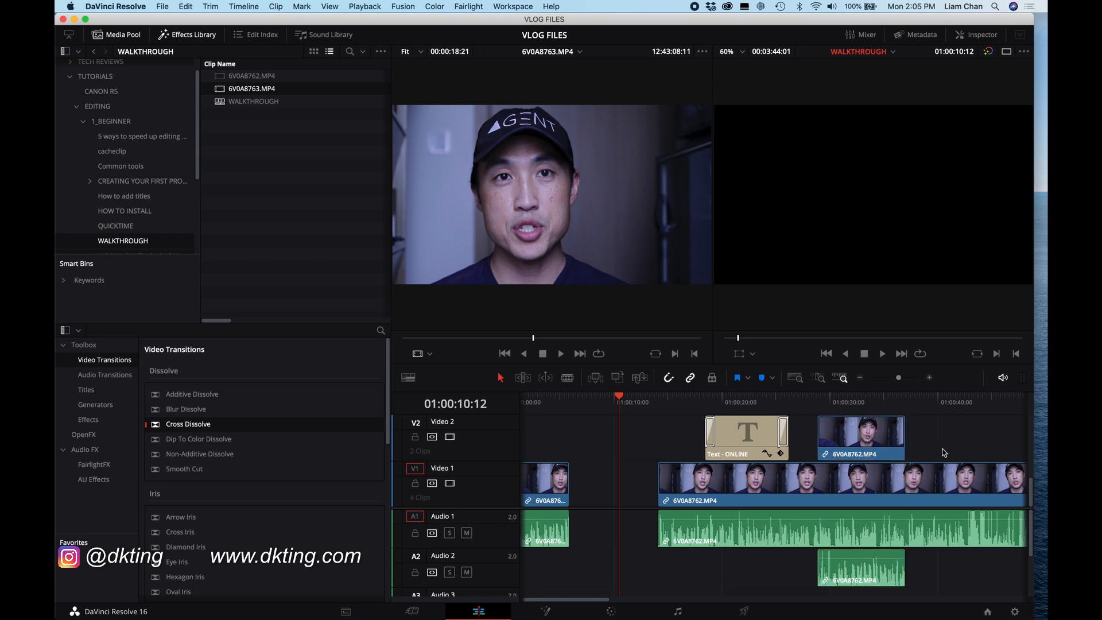
Step: Turn off linked selection and delete the moved clip's audio on Audio 2
{"action": "left_click", "coordinate": [691, 378]}
{"action": "left_click", "coordinate": [872, 570]}
{"action": "key", "text": "Delete"}
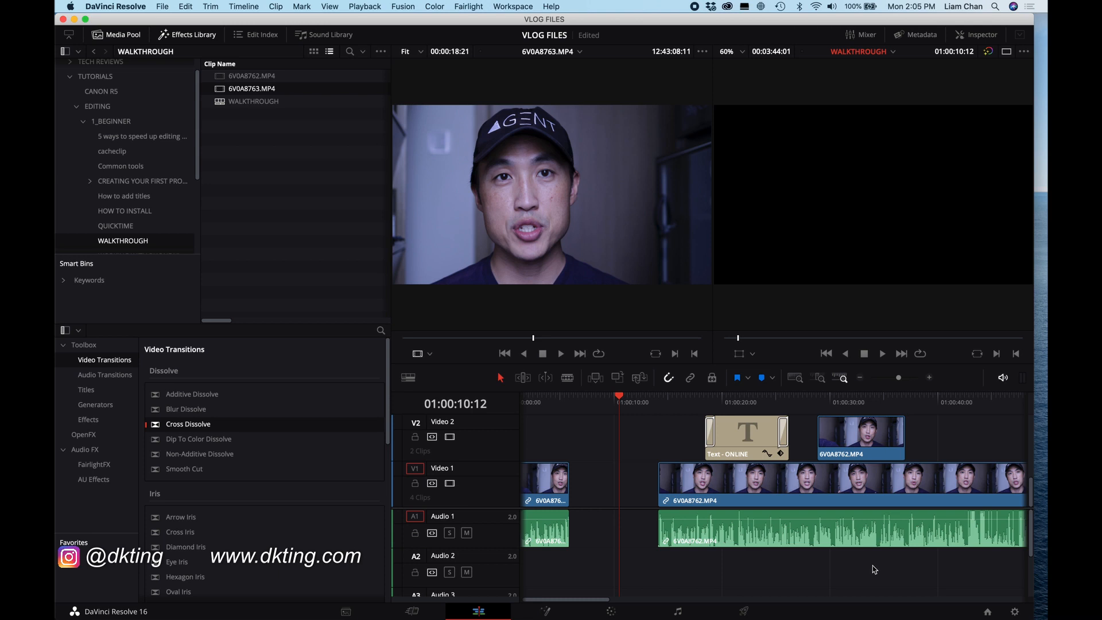
Step: Preview the 6V0A8762.MP4 clip on the Media page and return to the Edit page
{"action": "scroll", "coordinate": [869, 489], "scroll_direction": "right", "scroll_amount": 5}
{"action": "scroll", "coordinate": [868, 489], "scroll_direction": "left", "scroll_amount": 5}
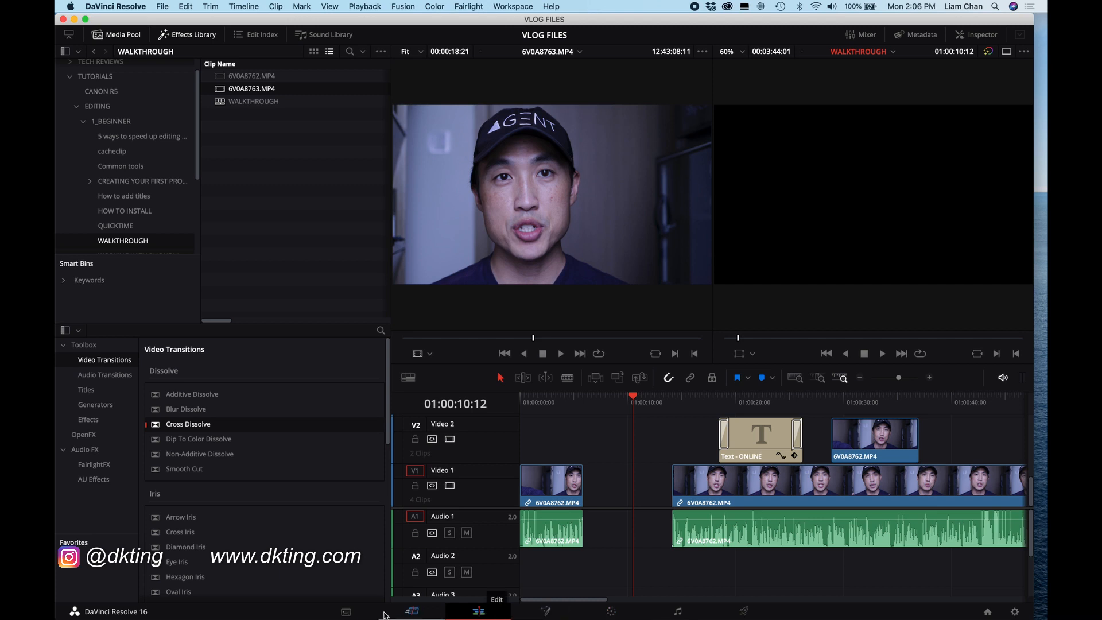
{"action": "left_click", "coordinate": [342, 613]}
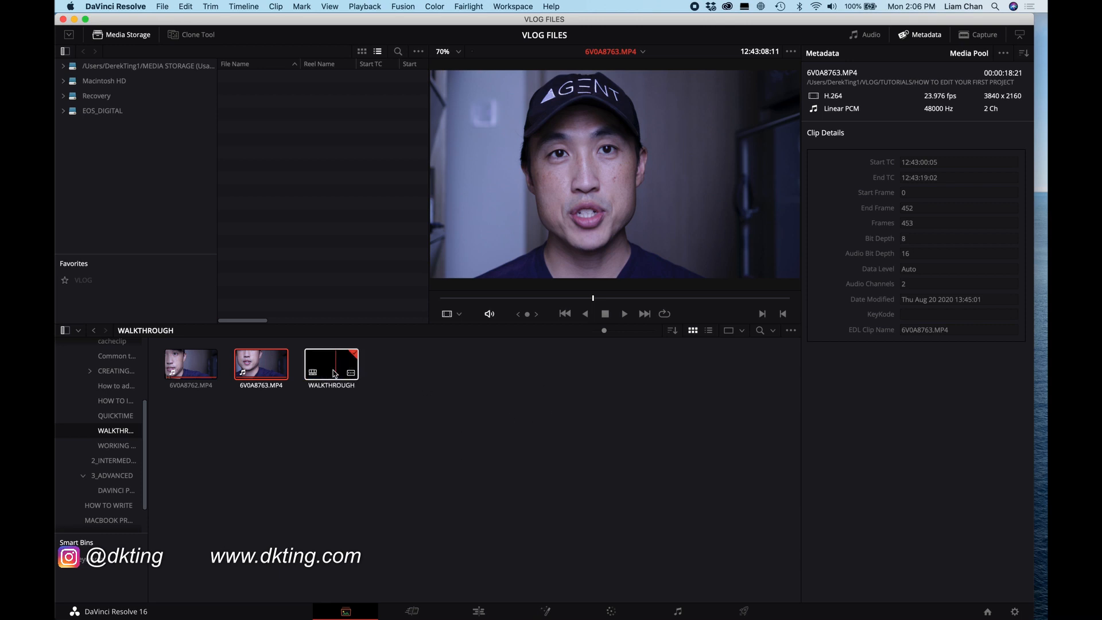
{"action": "left_click", "coordinate": [191, 372]}
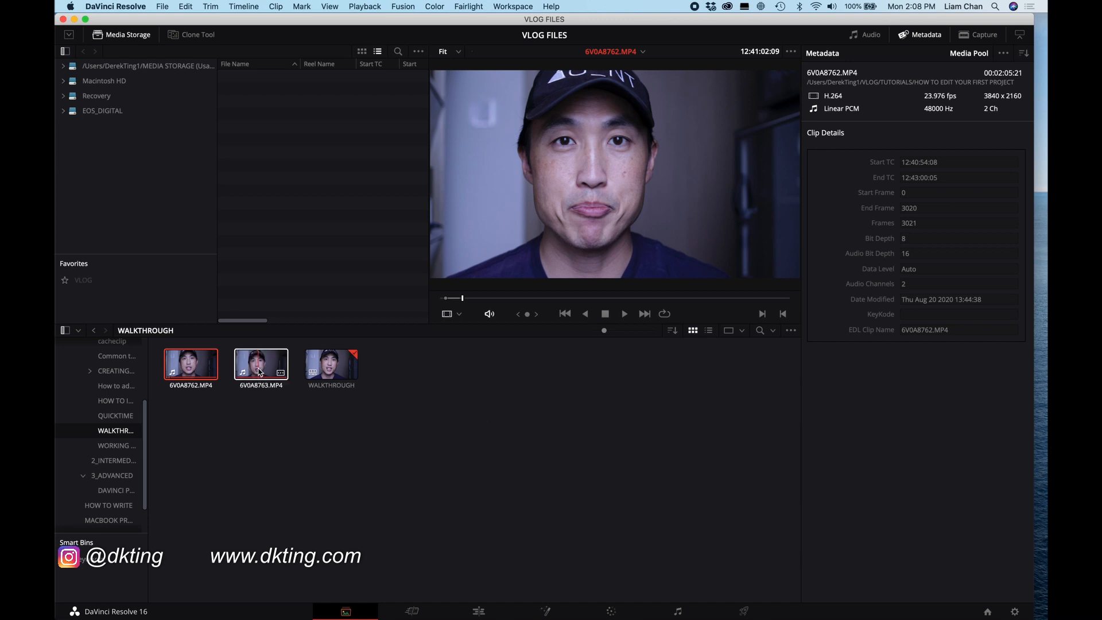
{"action": "left_click", "coordinate": [480, 612]}
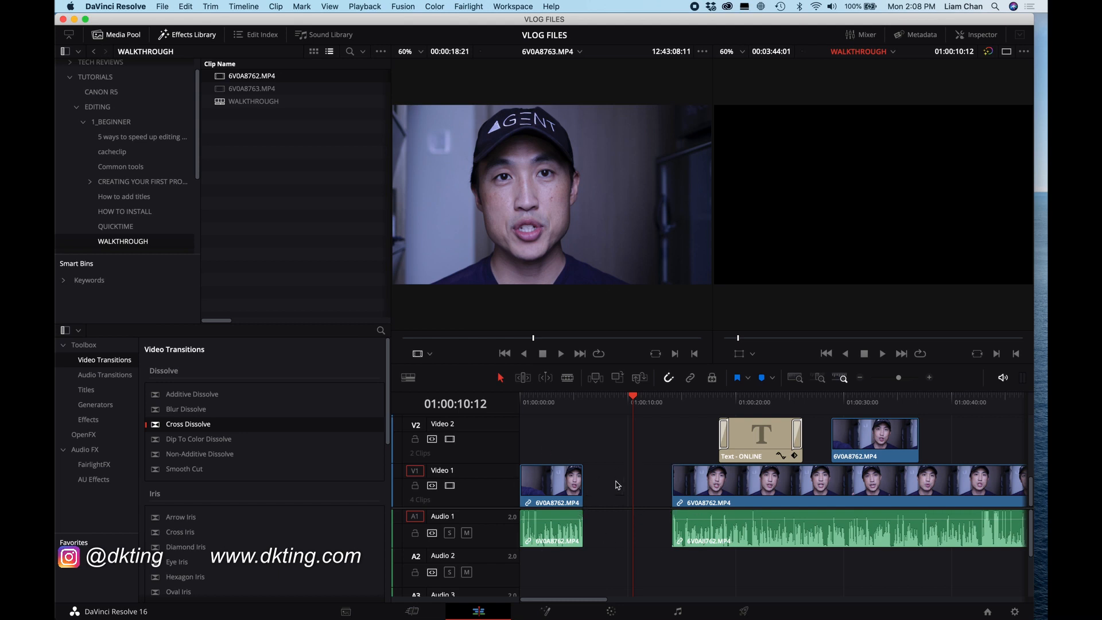
Step: Open the project settings and review the timeline resolution options without changing them
{"action": "left_click", "coordinate": [143, 6]}
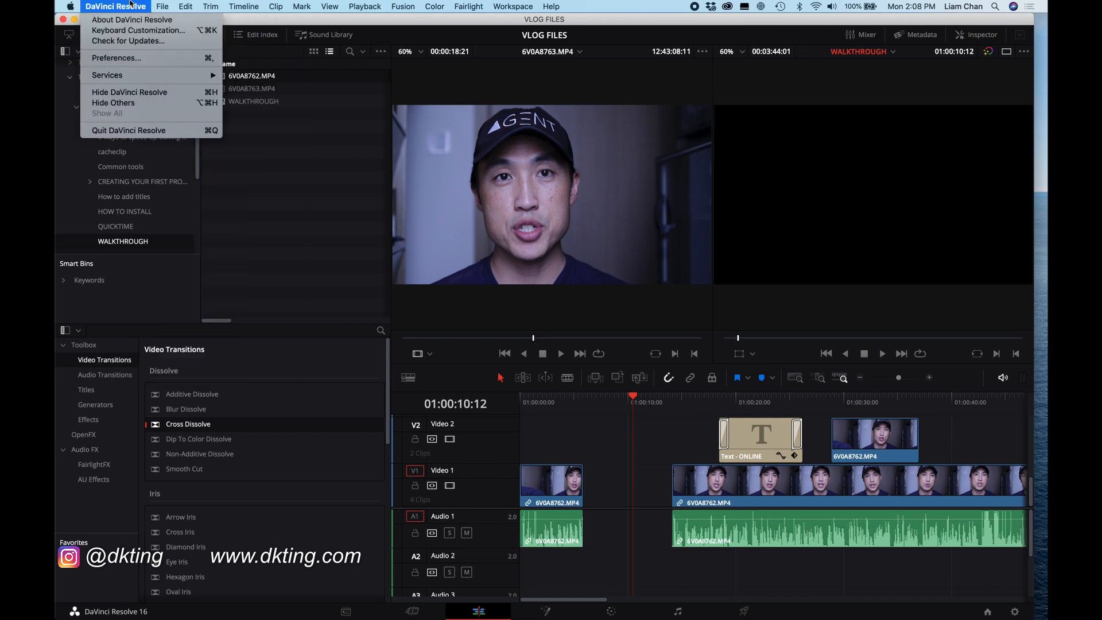
{"action": "left_click", "coordinate": [163, 7]}
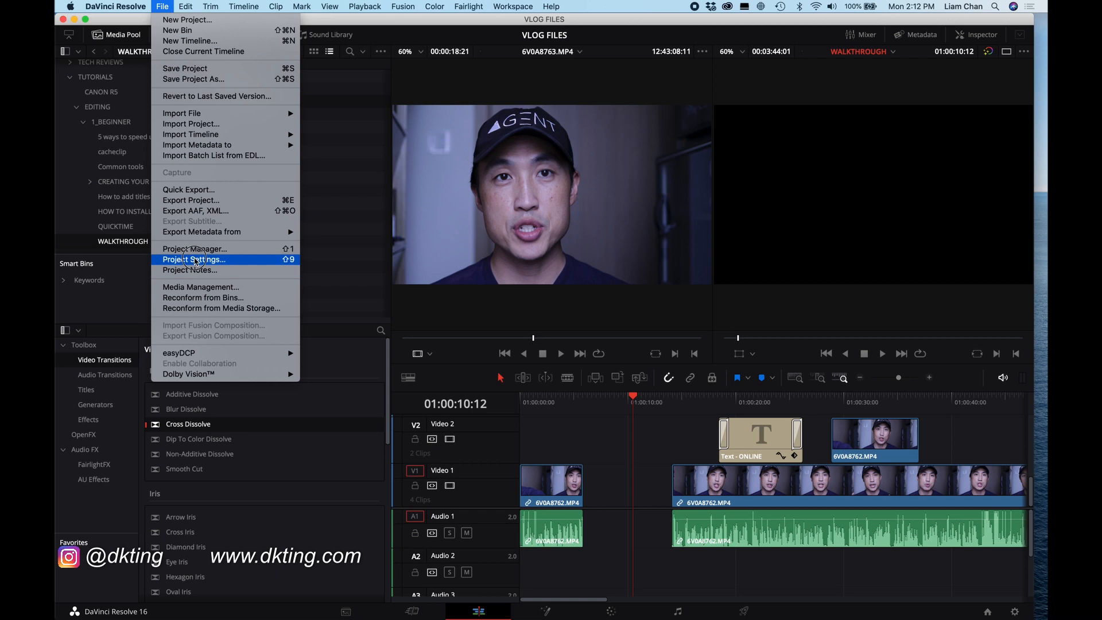
{"action": "left_click", "coordinate": [195, 260]}
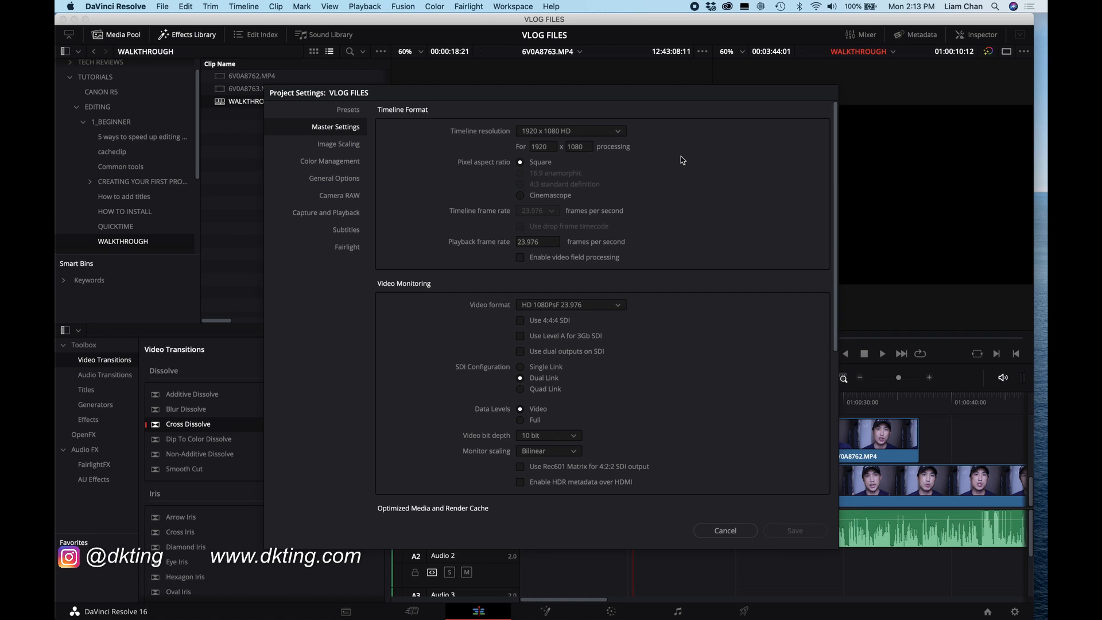
{"action": "left_click", "coordinate": [620, 136]}
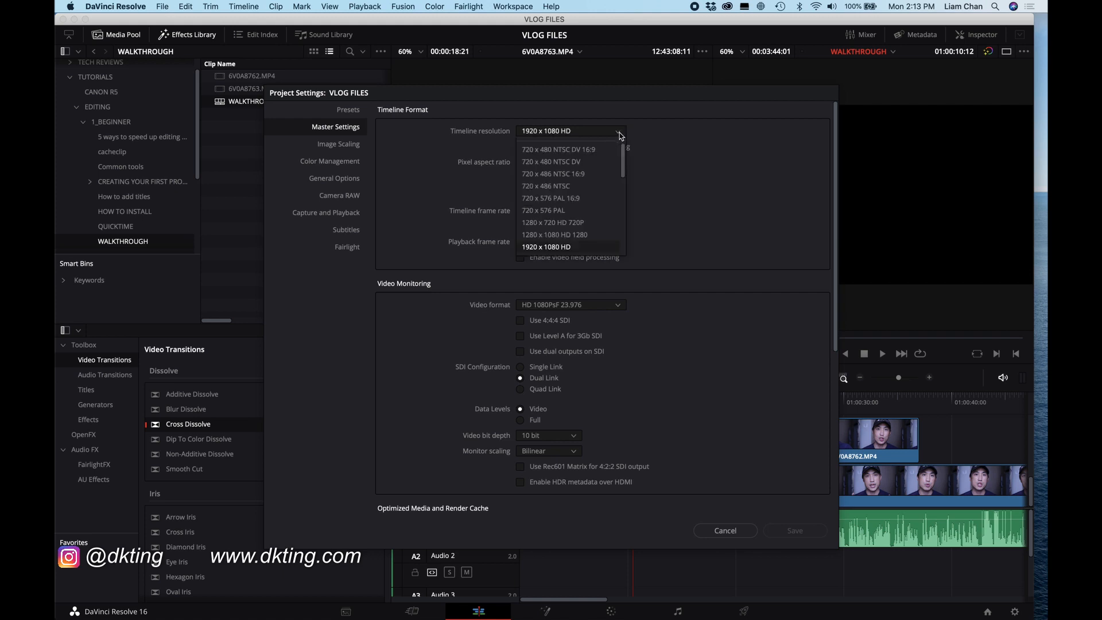
{"action": "scroll", "coordinate": [589, 207], "scroll_direction": "down", "scroll_amount": 5}
{"action": "scroll", "coordinate": [589, 208], "scroll_direction": "up", "scroll_amount": 1}
{"action": "scroll", "coordinate": [589, 208], "scroll_direction": "down", "scroll_amount": 1}
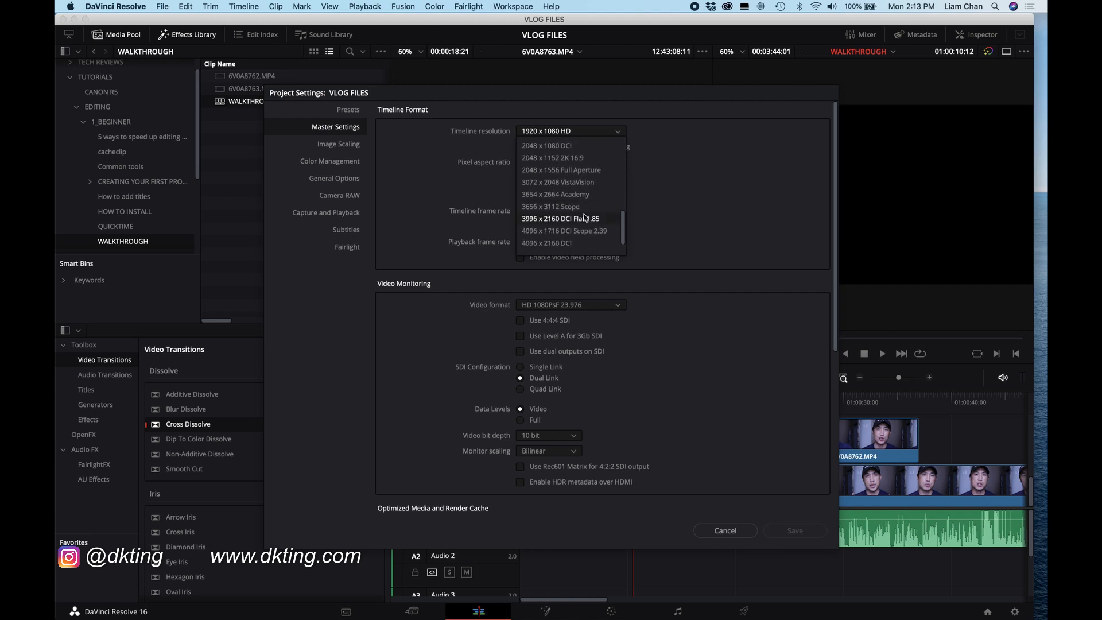
{"action": "left_click", "coordinate": [698, 182]}
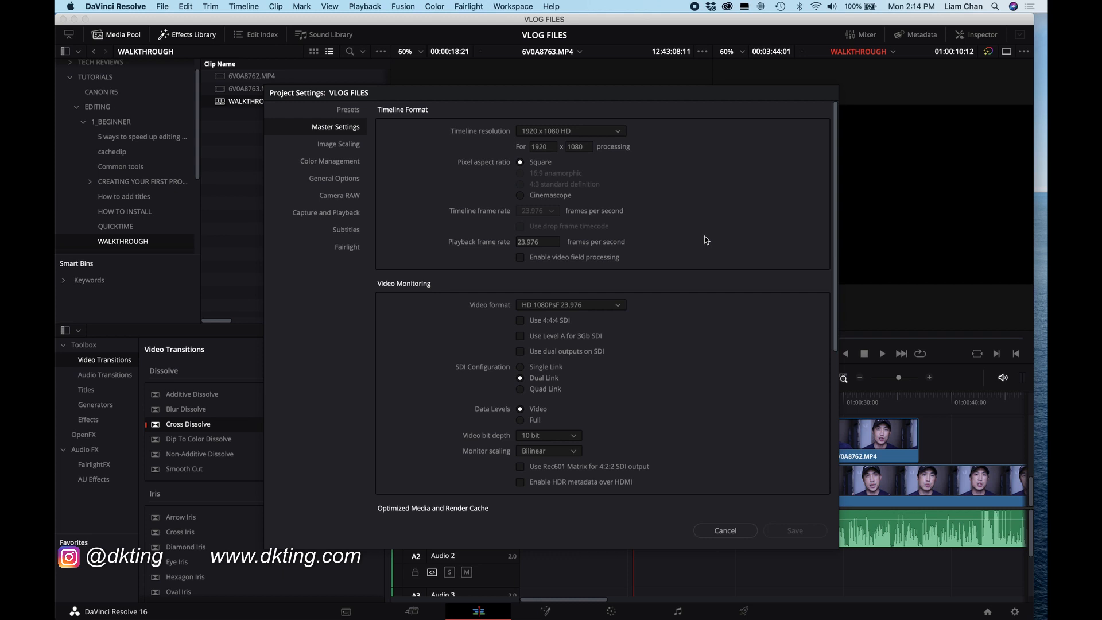
{"action": "left_click", "coordinate": [726, 531]}
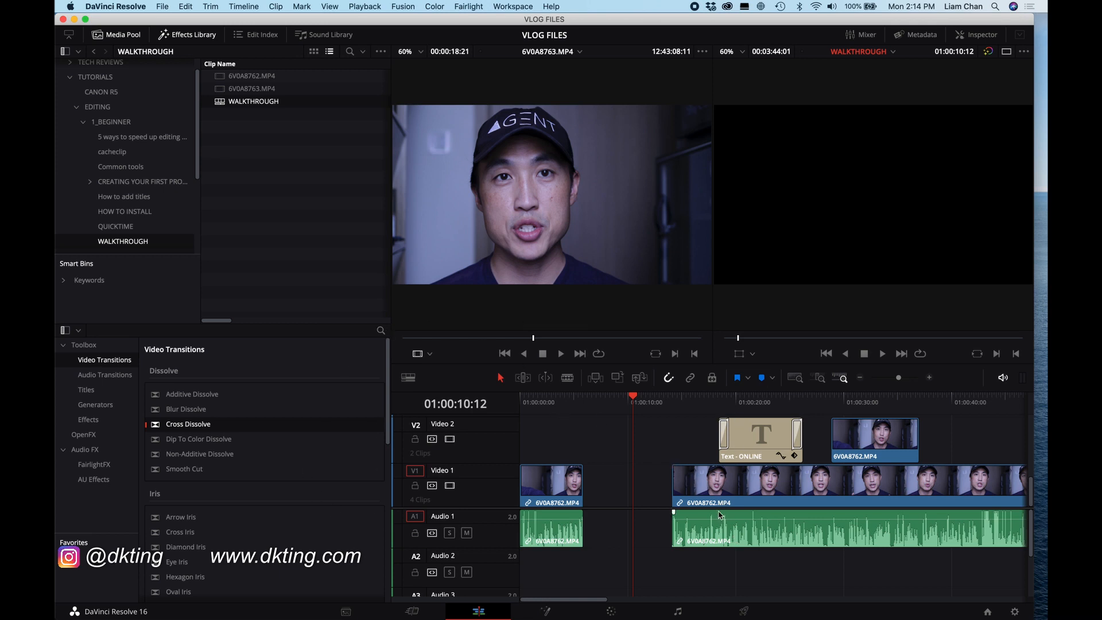
Step: On the Deliver page, choose the YouTube 1080p preset and name the output file NEW VIDEO TUTORIAL 1
{"action": "left_click", "coordinate": [747, 613]}
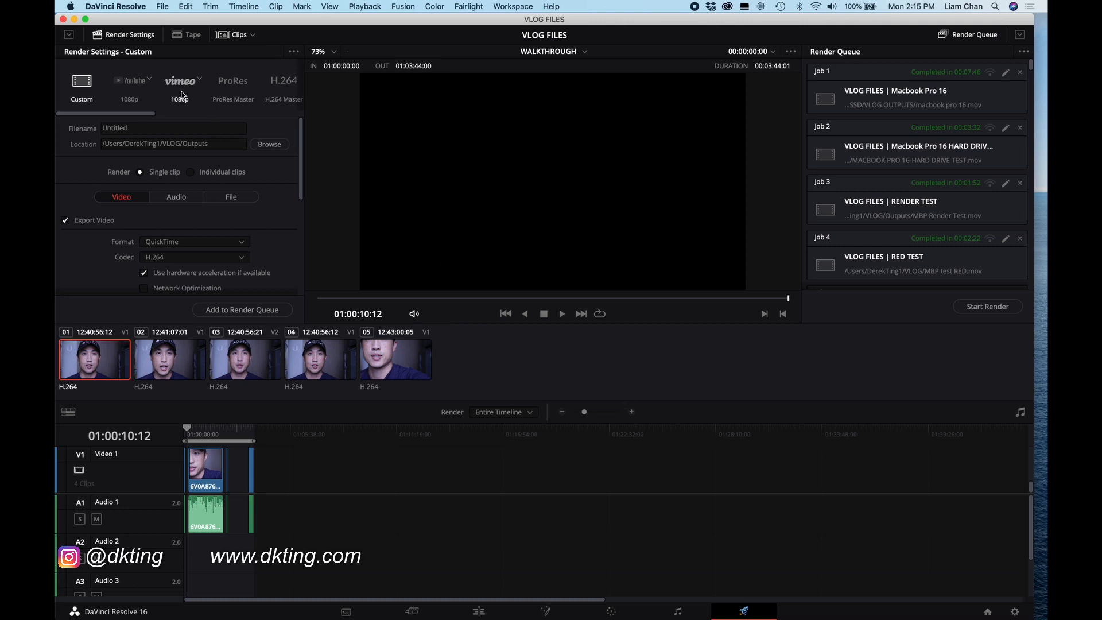
{"action": "left_click", "coordinate": [135, 85]}
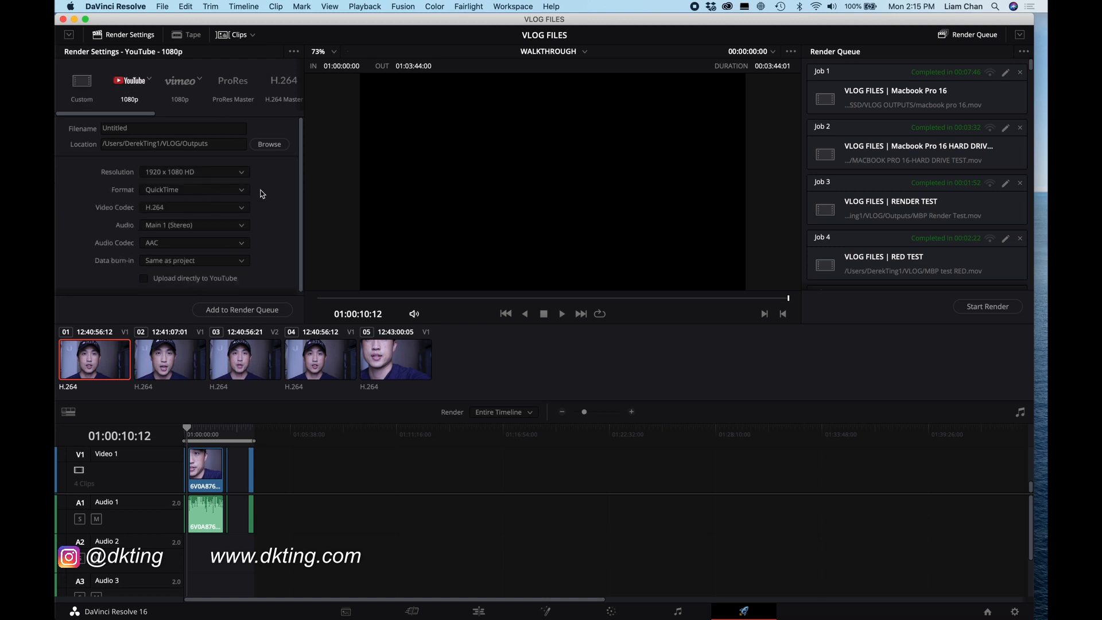
{"action": "scroll", "coordinate": [265, 178], "scroll_direction": "down", "scroll_amount": 1}
{"action": "scroll", "coordinate": [264, 177], "scroll_direction": "up", "scroll_amount": 1}
{"action": "double_click", "coordinate": [190, 128]}
{"action": "type", "text": "NEW VIDEO TUTO"}
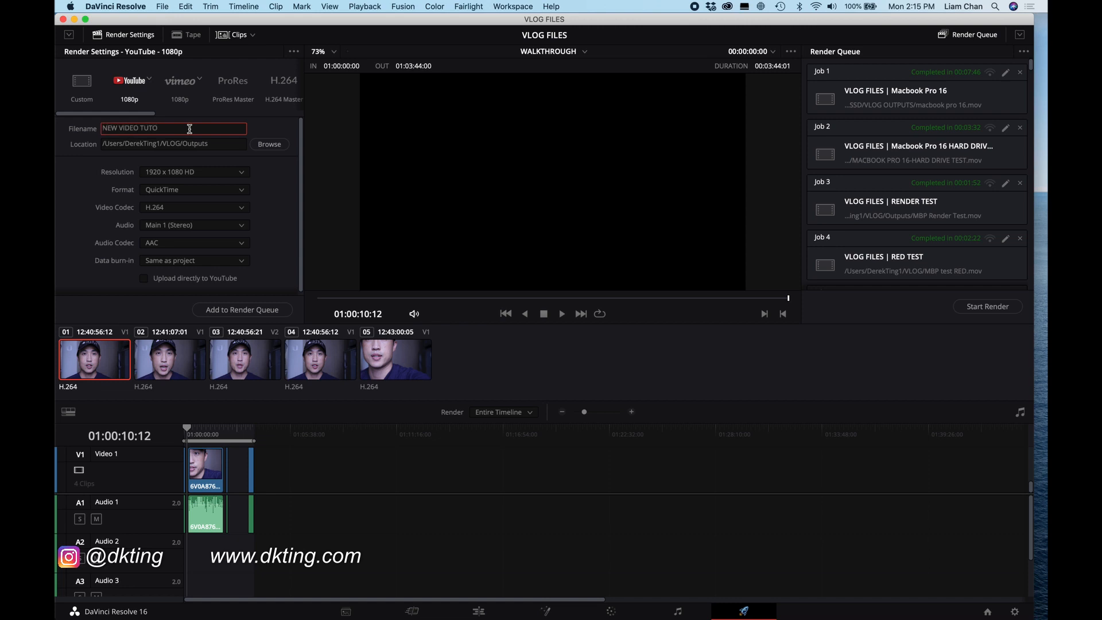
{"action": "type", "text": "RIAL 1"}
{"action": "left_click", "coordinate": [269, 144]}
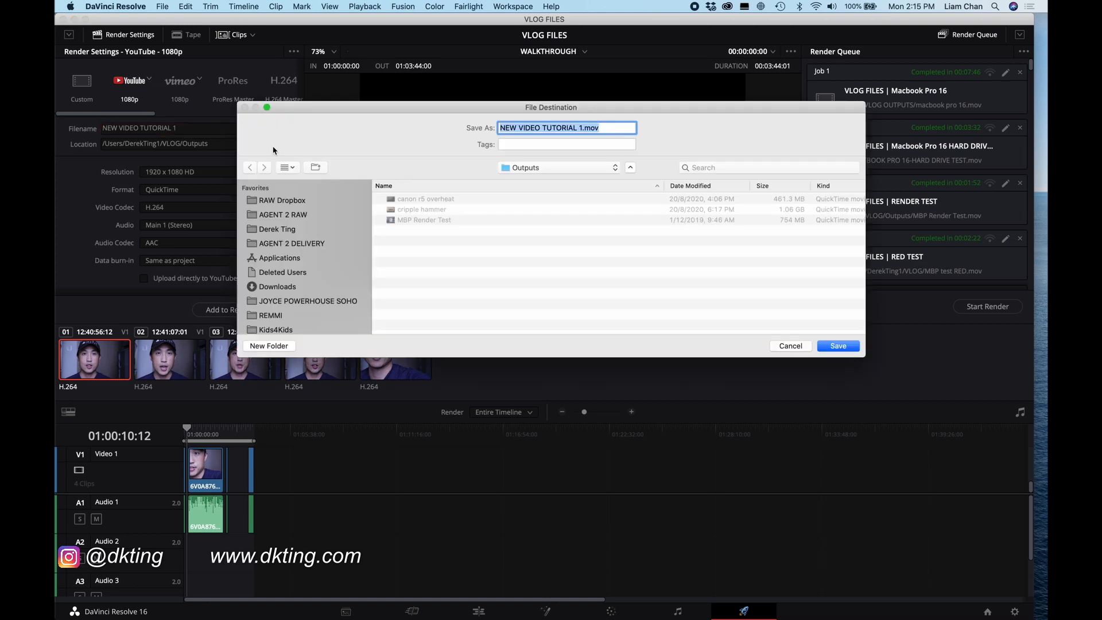
{"action": "left_click", "coordinate": [798, 346]}
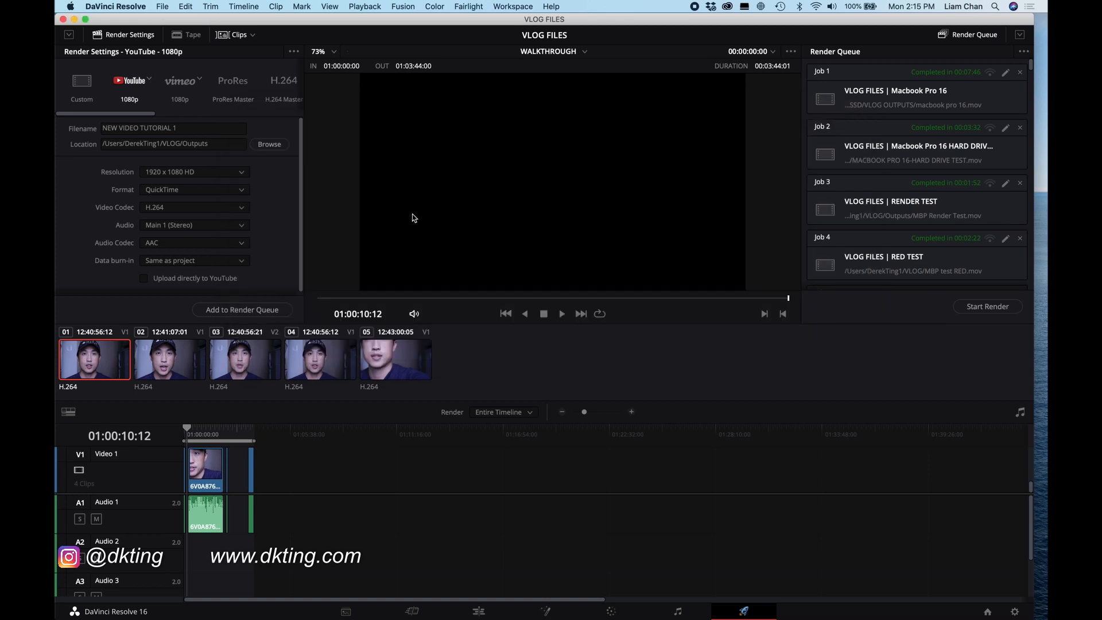
Step: Add the YouTube 1080p job to the render queue
{"action": "scroll", "coordinate": [271, 199], "scroll_direction": "down", "scroll_amount": 1}
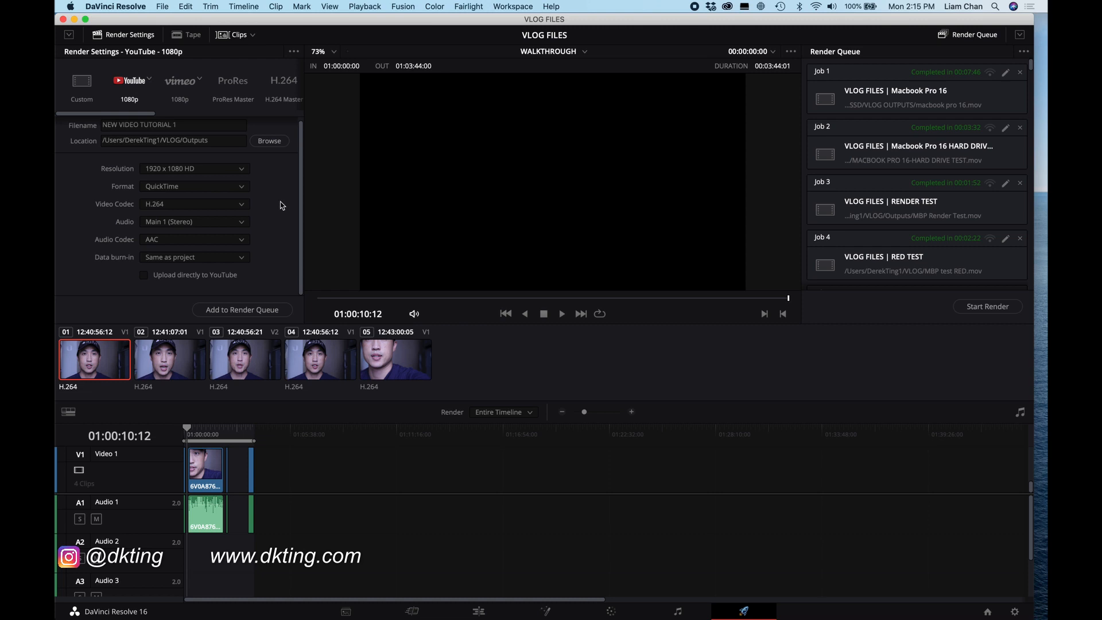
{"action": "left_click", "coordinate": [251, 314]}
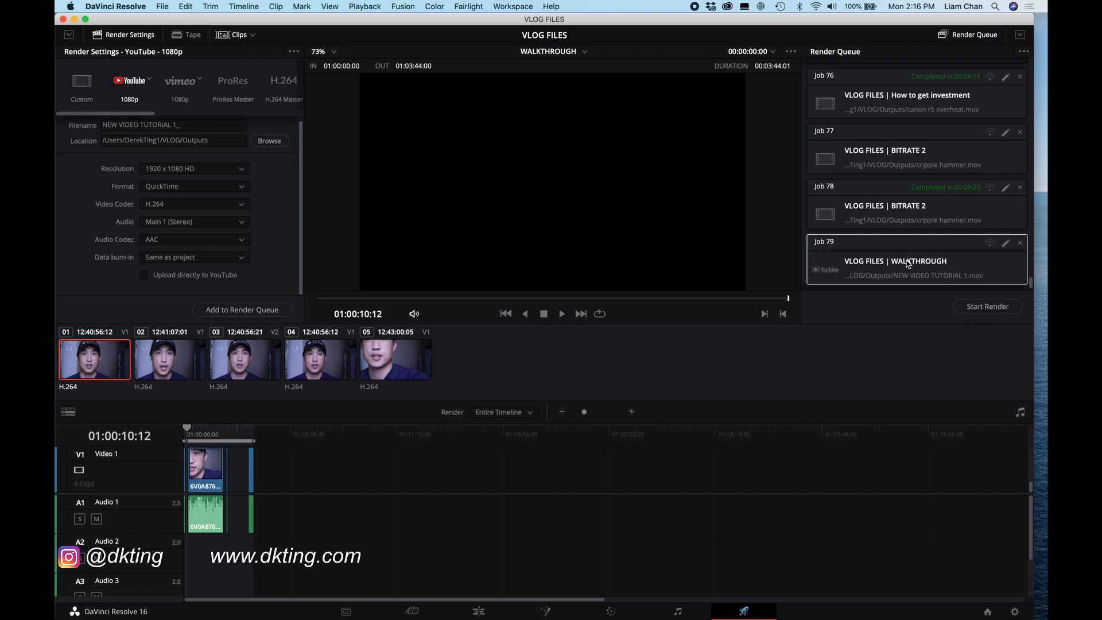
Step: Start rendering the queued job and stop it
{"action": "left_click", "coordinate": [974, 308]}
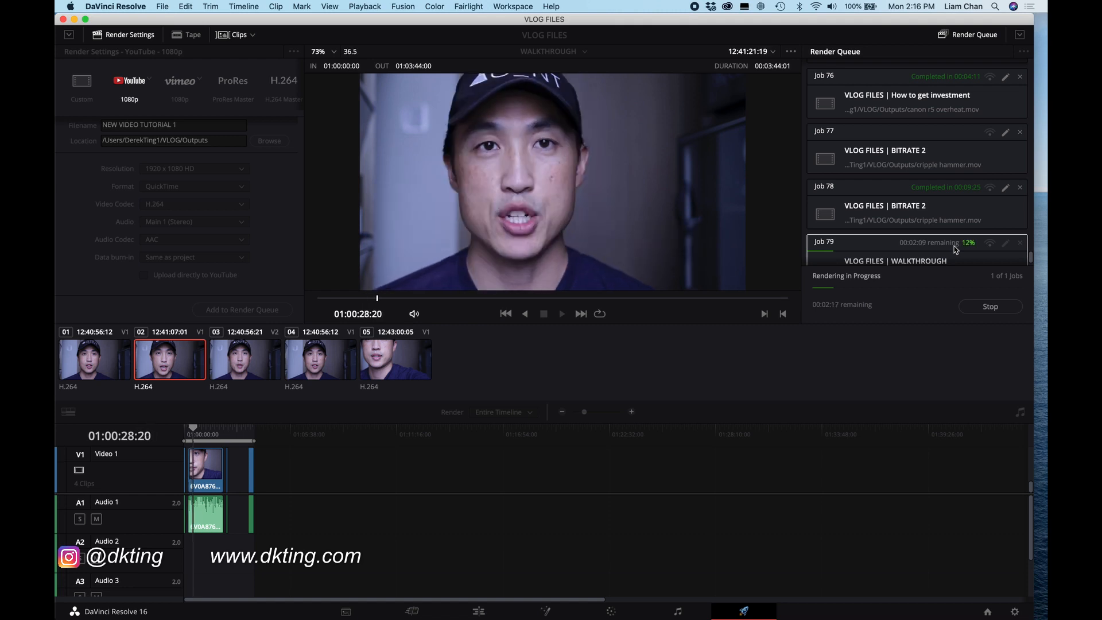
{"action": "left_click", "coordinate": [991, 308]}
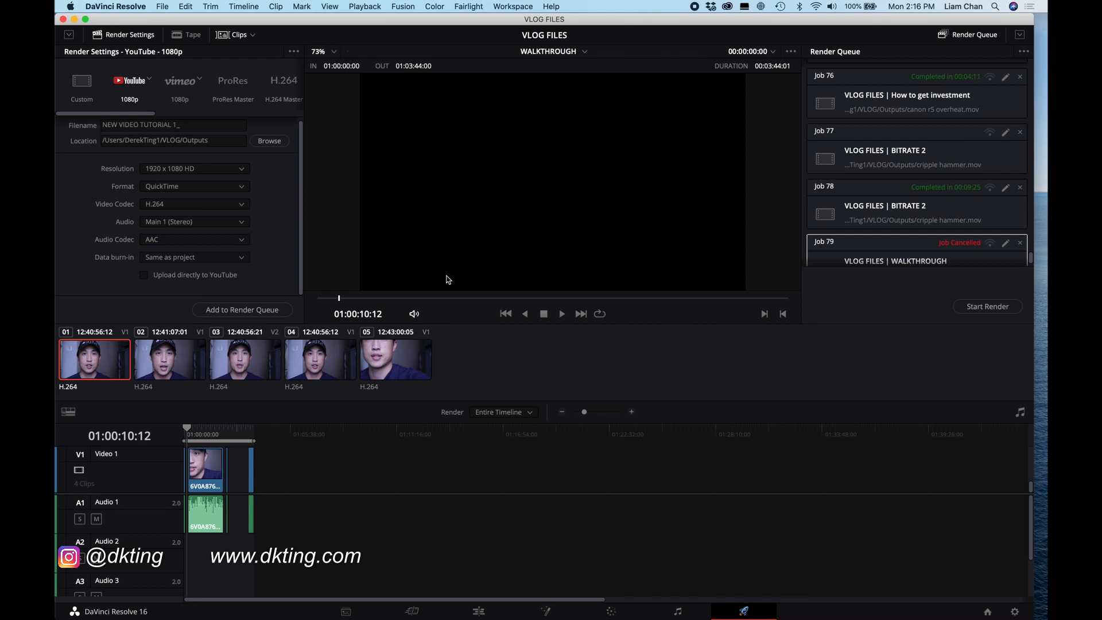
Step: Mark a timeline out point at 01:02:21:15, then move it back to the timeline's end
{"action": "mouse_move", "coordinate": [218, 431]}
{"action": "left_mouse_down"}
{"action": "mouse_move", "coordinate": [185, 433]}
{"action": "mouse_move", "coordinate": [230, 433]}
{"action": "left_mouse_up"}
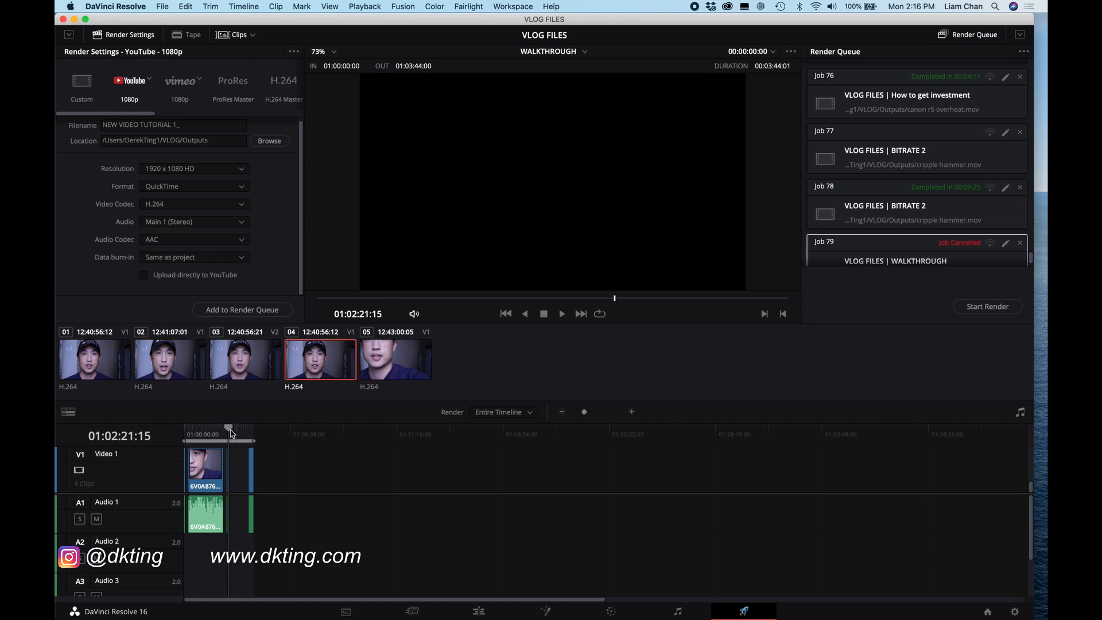
{"action": "key", "text": "o"}
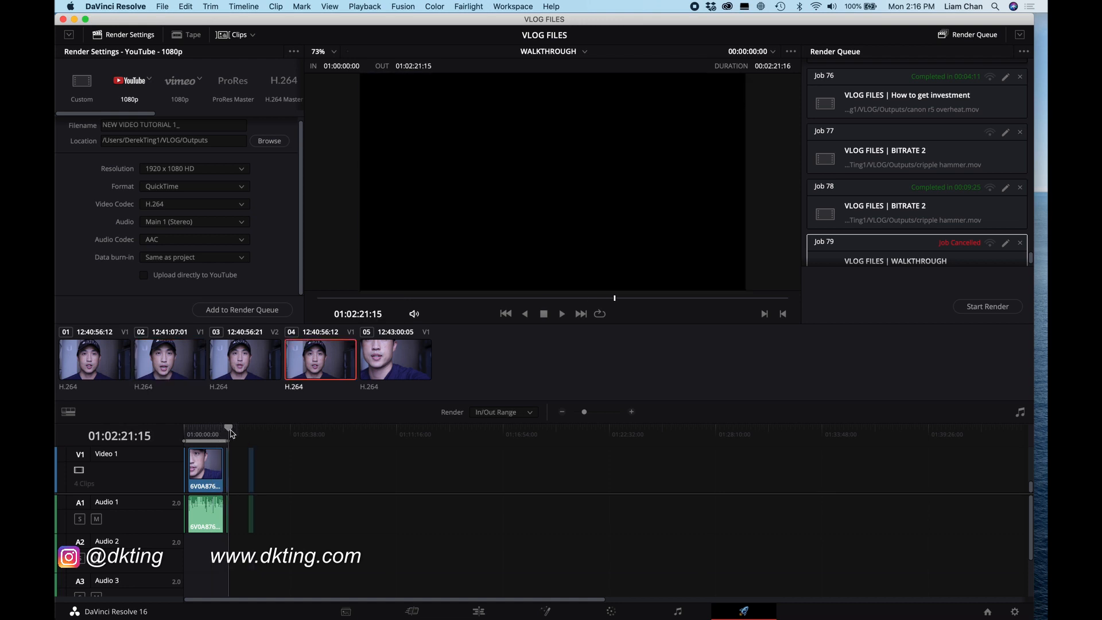
{"action": "left_click_drag", "start_coordinate": [212, 434], "coordinate": [186, 436]}
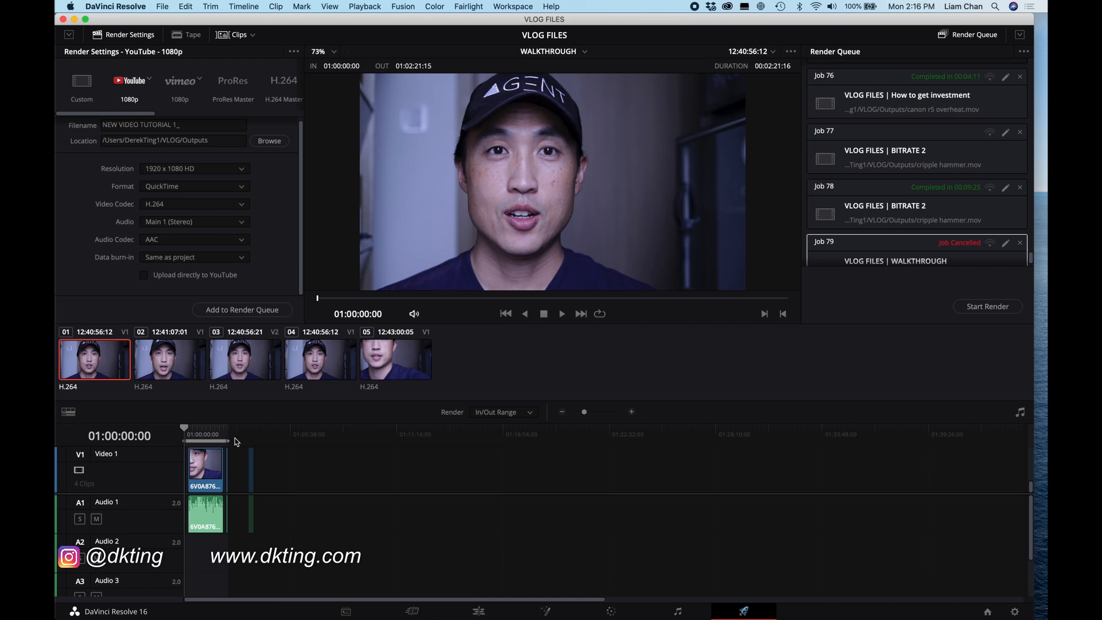
{"action": "left_click", "coordinate": [254, 431]}
{"action": "key", "text": "o"}
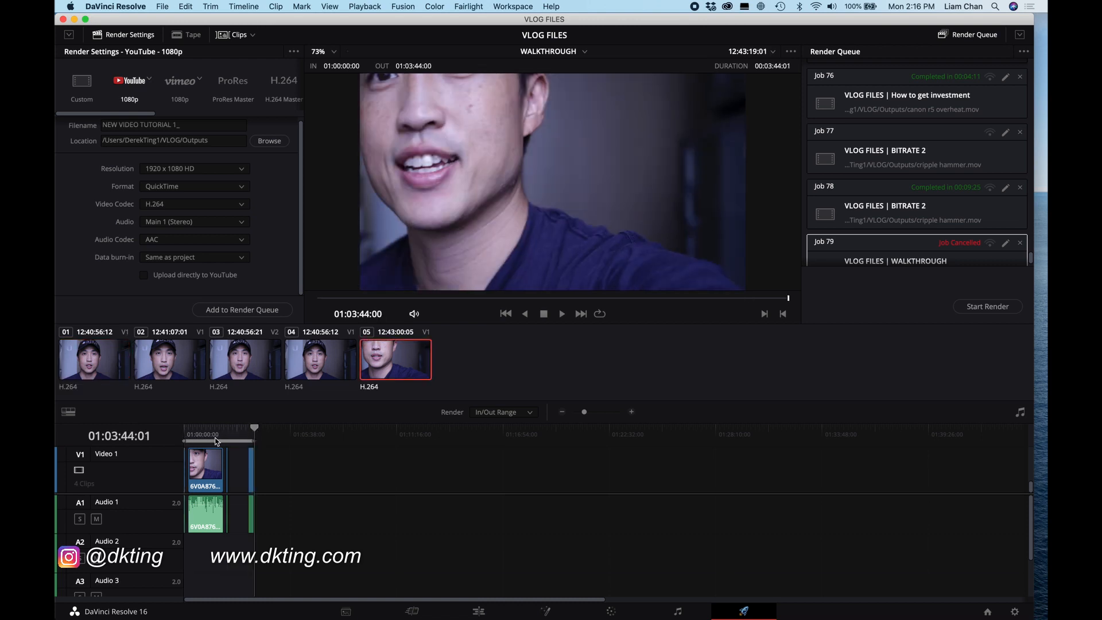
Step: Mark a timeline out point at 01:02:07:06 so the render covers an in/out range
{"action": "left_click", "coordinate": [183, 431]}
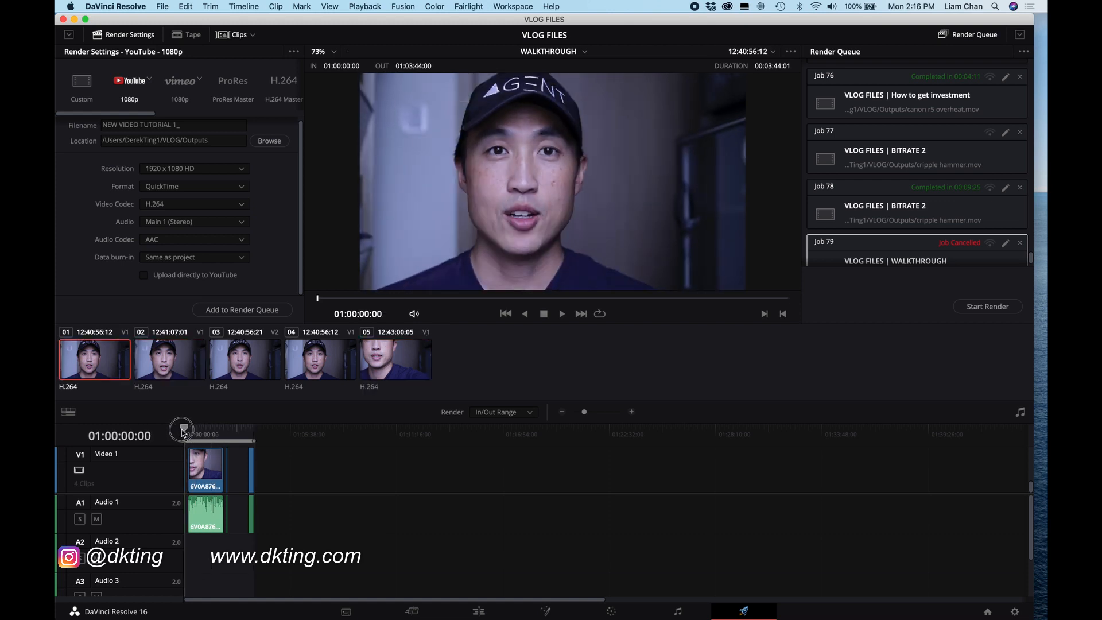
{"action": "left_click", "coordinate": [223, 430]}
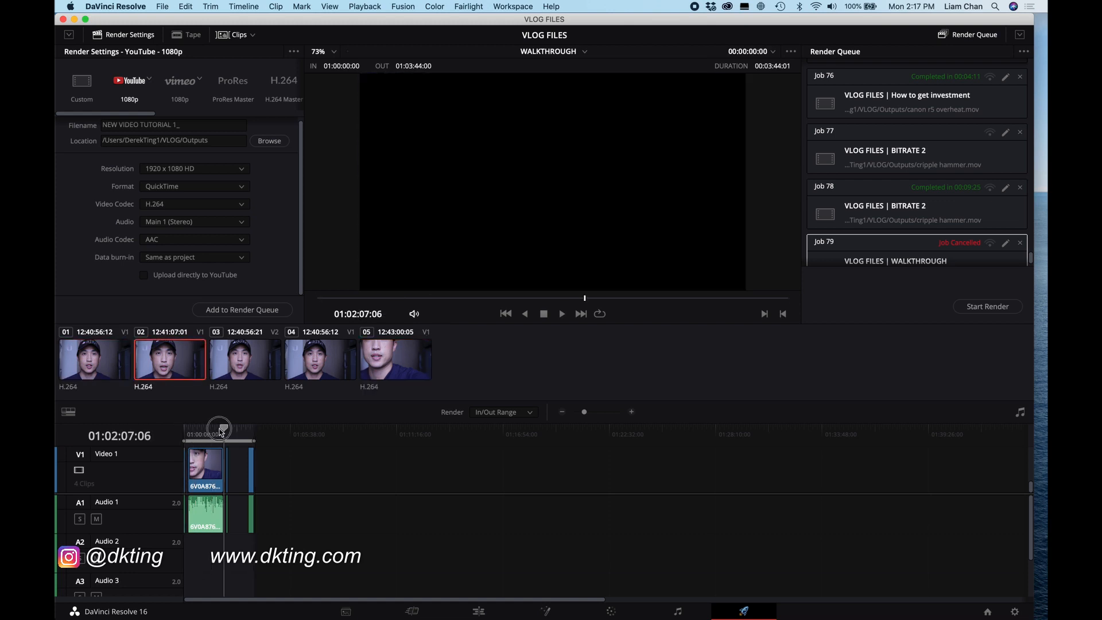
{"action": "key", "text": "o"}
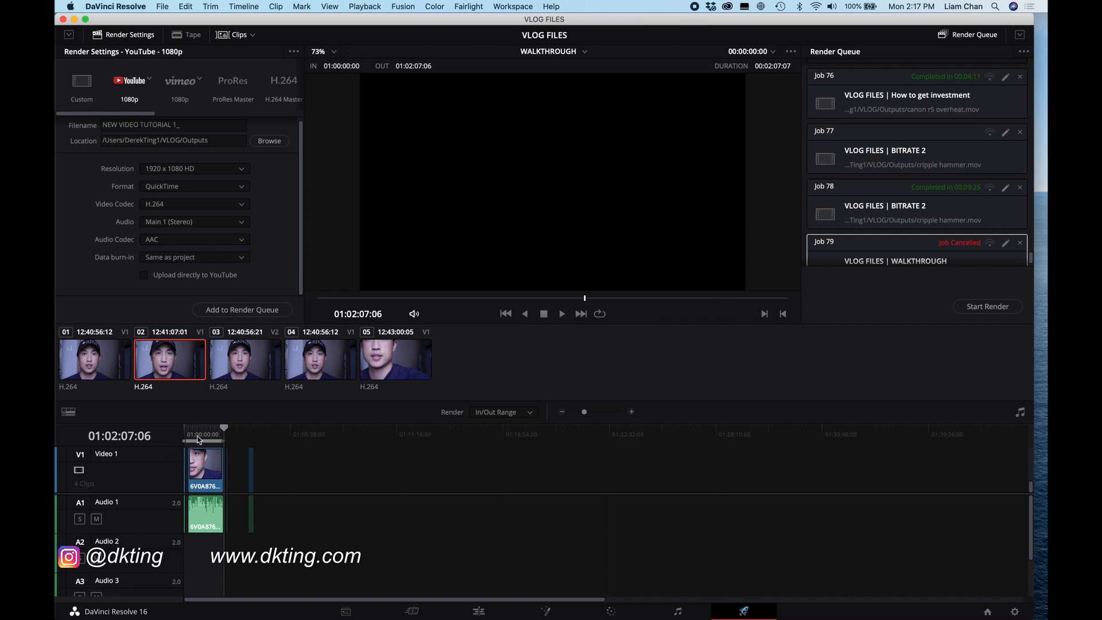
Step: Mark a timeline in point at 01:00:37:01, then move it back to the timeline start
{"action": "mouse_move", "coordinate": [197, 431]}
{"action": "left_mouse_down"}
{"action": "mouse_move", "coordinate": [186, 430]}
{"action": "mouse_move", "coordinate": [222, 430]}
{"action": "mouse_move", "coordinate": [178, 431]}
{"action": "mouse_move", "coordinate": [198, 431]}
{"action": "left_mouse_up"}
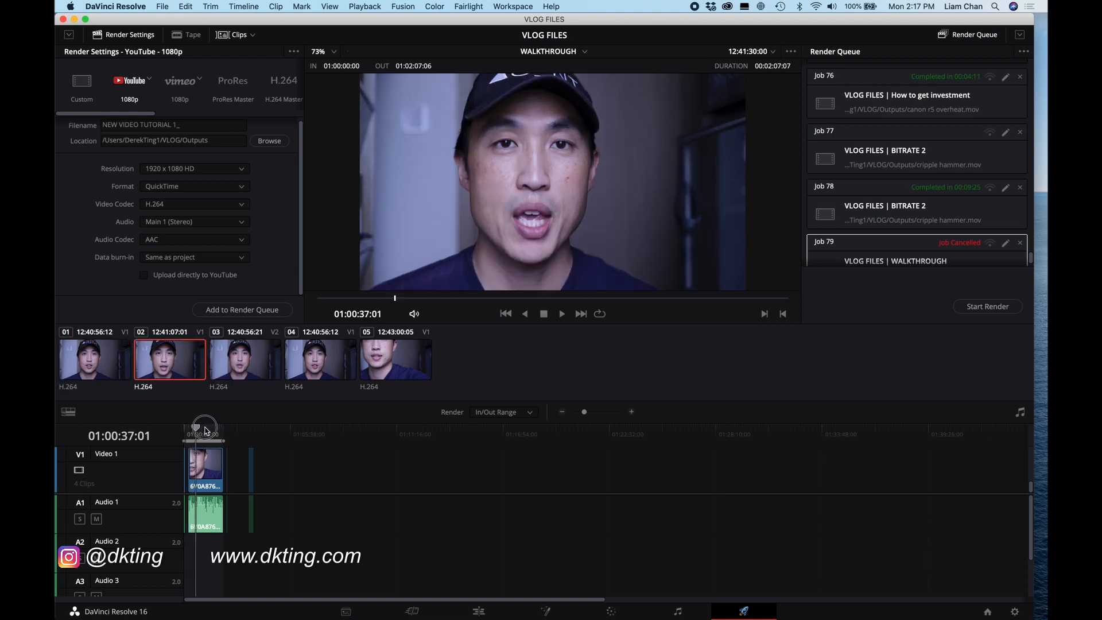
{"action": "key", "text": "i"}
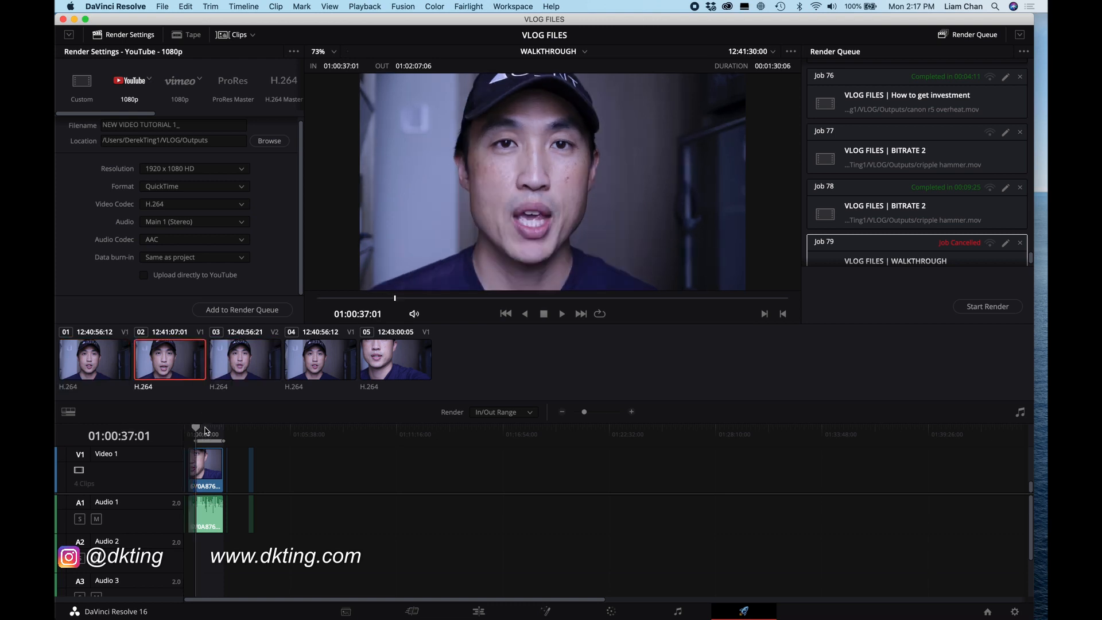
{"action": "left_click_drag", "start_coordinate": [205, 428], "coordinate": [183, 432]}
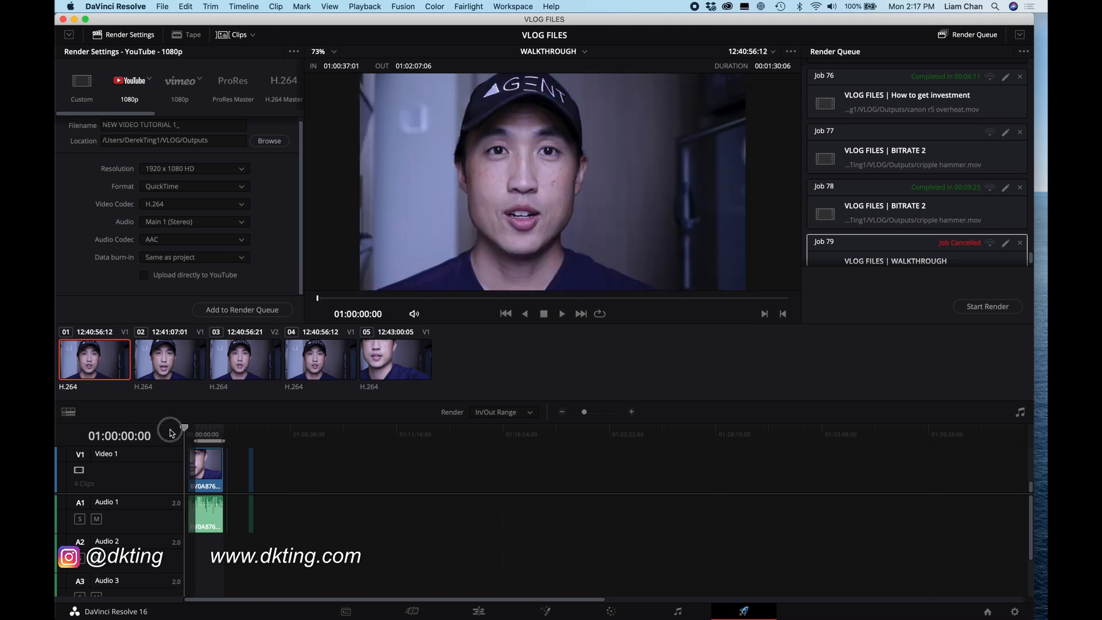
{"action": "key", "text": "i"}
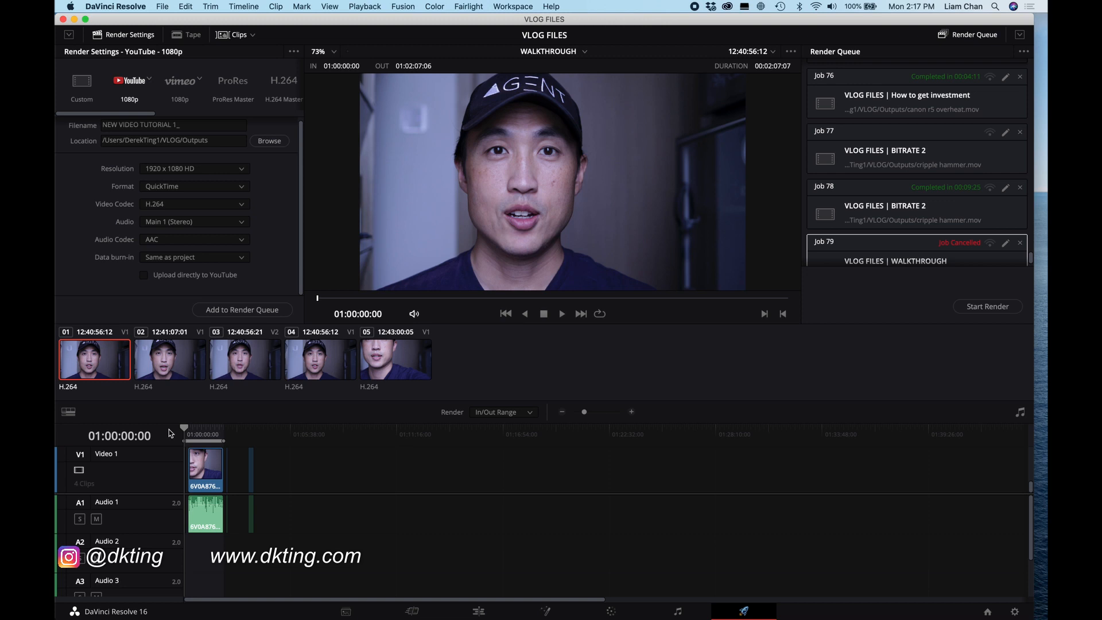